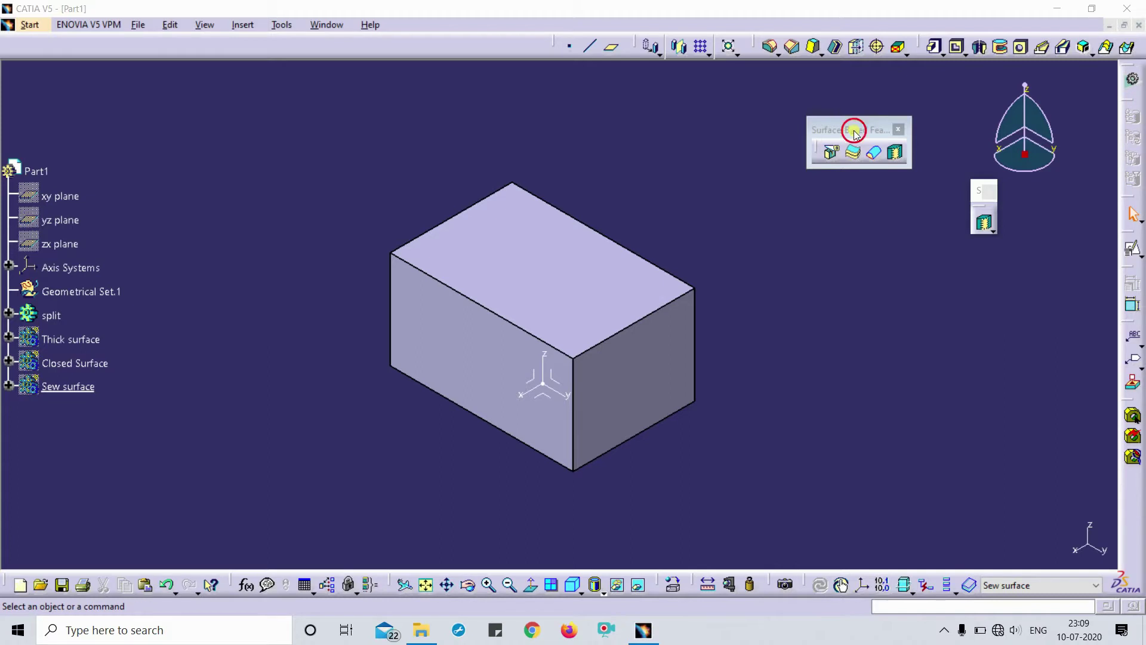
Define the split body as the in-work object.
left_click_drag(856, 133, 829, 114)
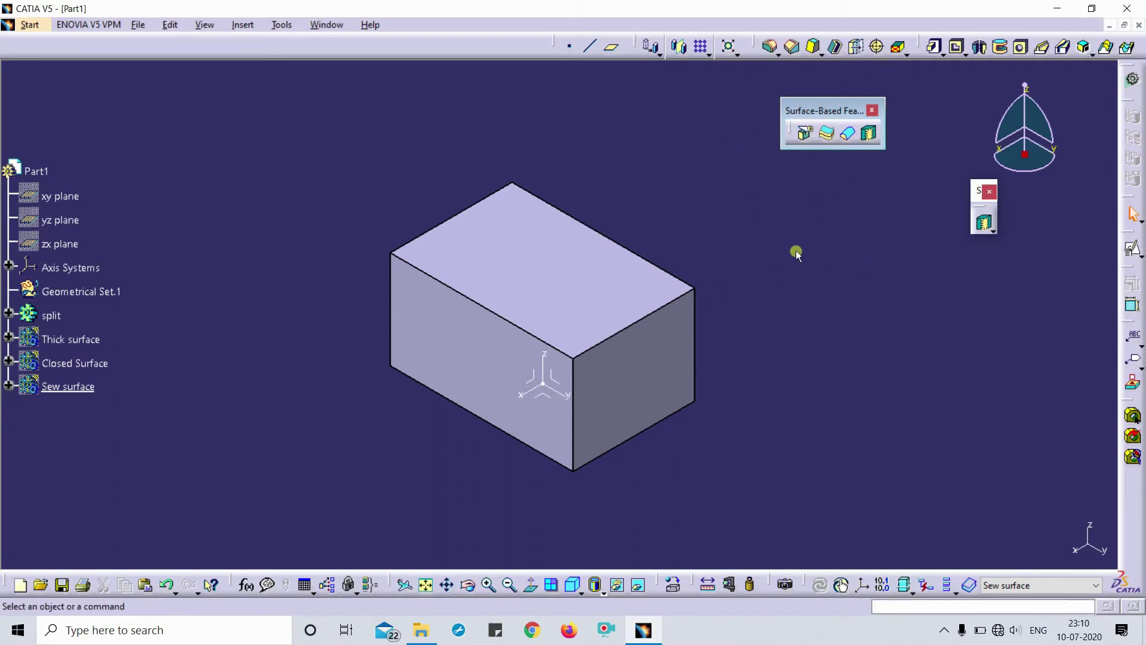
right_click(51, 319)
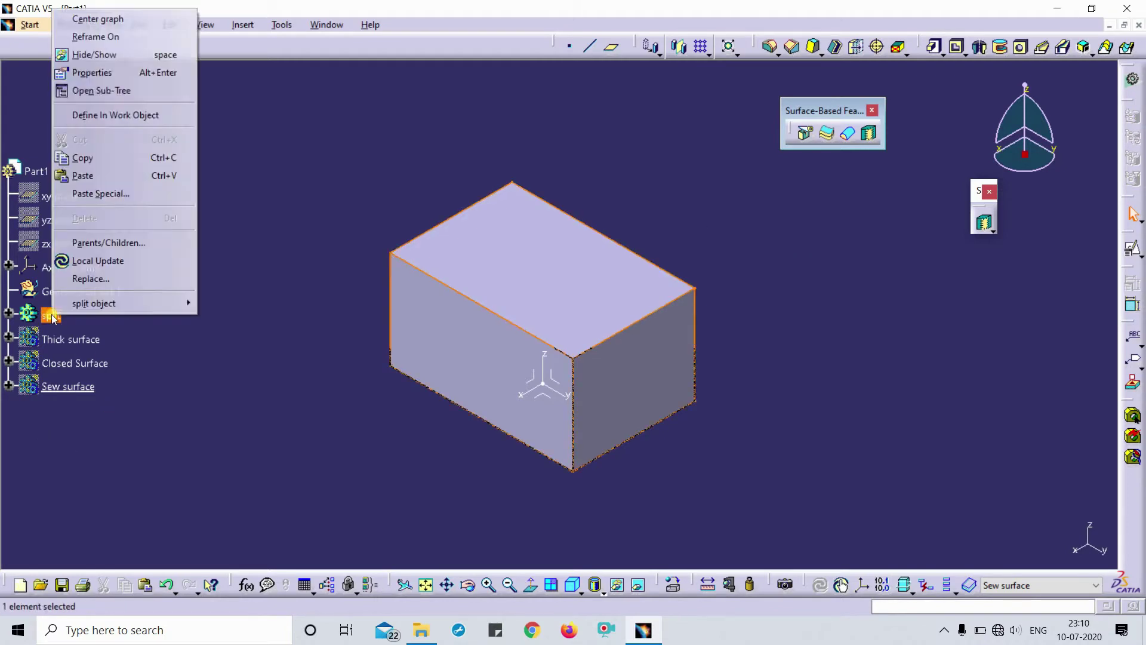
left_click(120, 115)
mouse_move(773, 302)
middle_mouse_down()
mouse_move(779, 310)
mouse_move(770, 288)
middle_mouse_up()
middle_click_drag(686, 145, 566, 597)
left_click(575, 575)
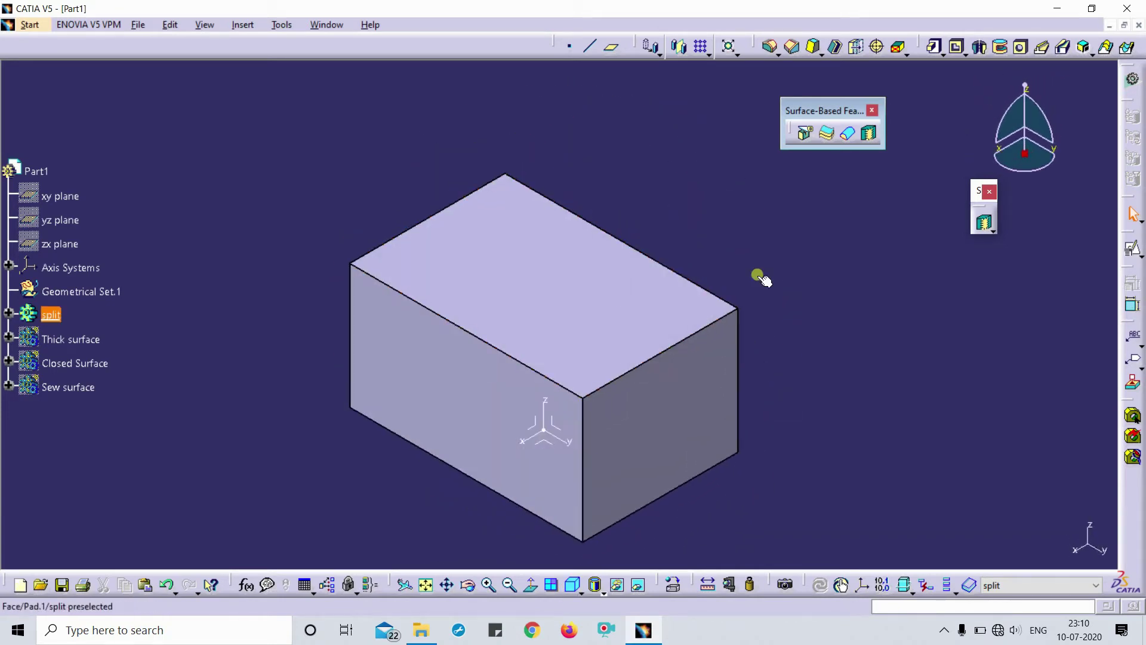
double_click(595, 328)
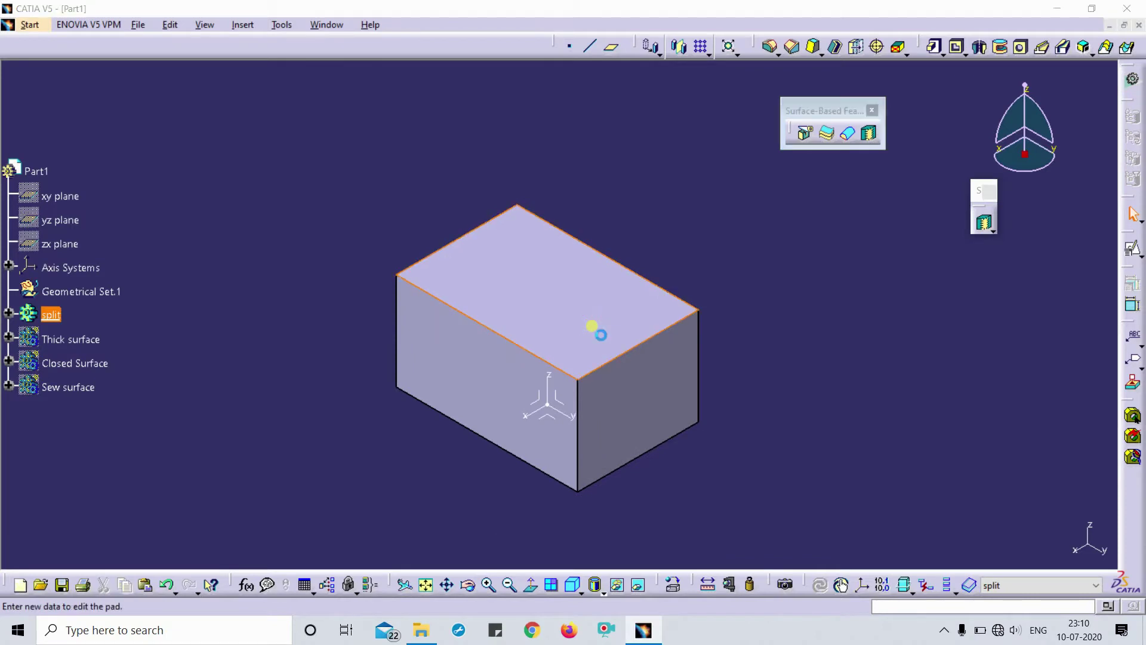
key("Escape")
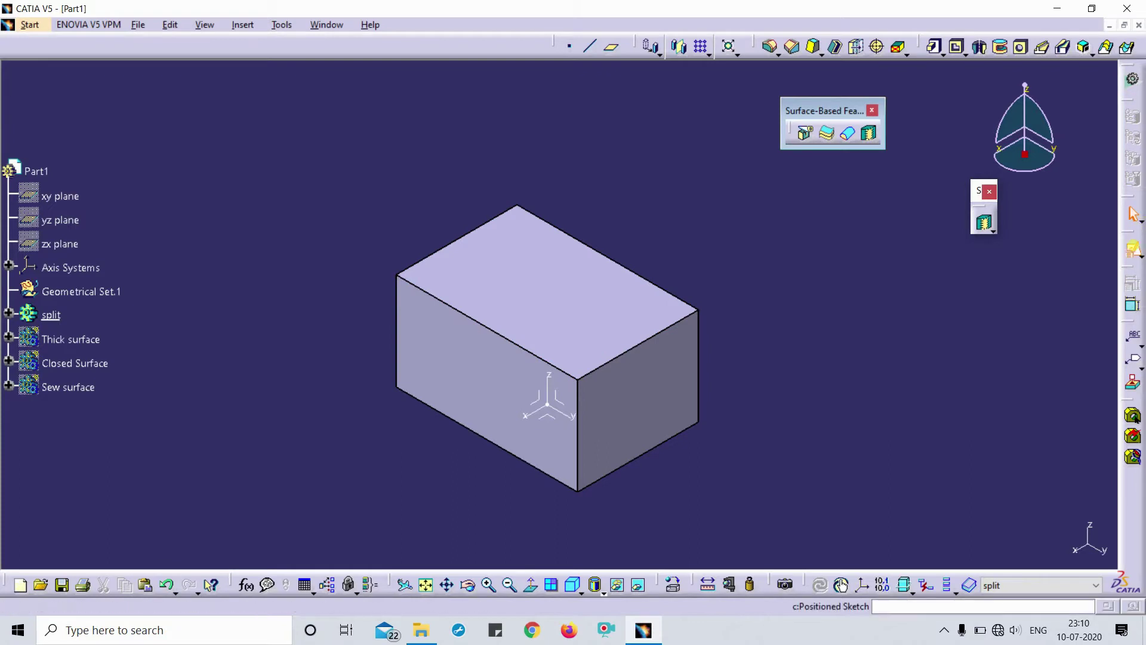
Create a positioned sketch on the yz plane of the absolute axis system with implicit origin and orientation.
left_click(1133, 246)
left_click(562, 405)
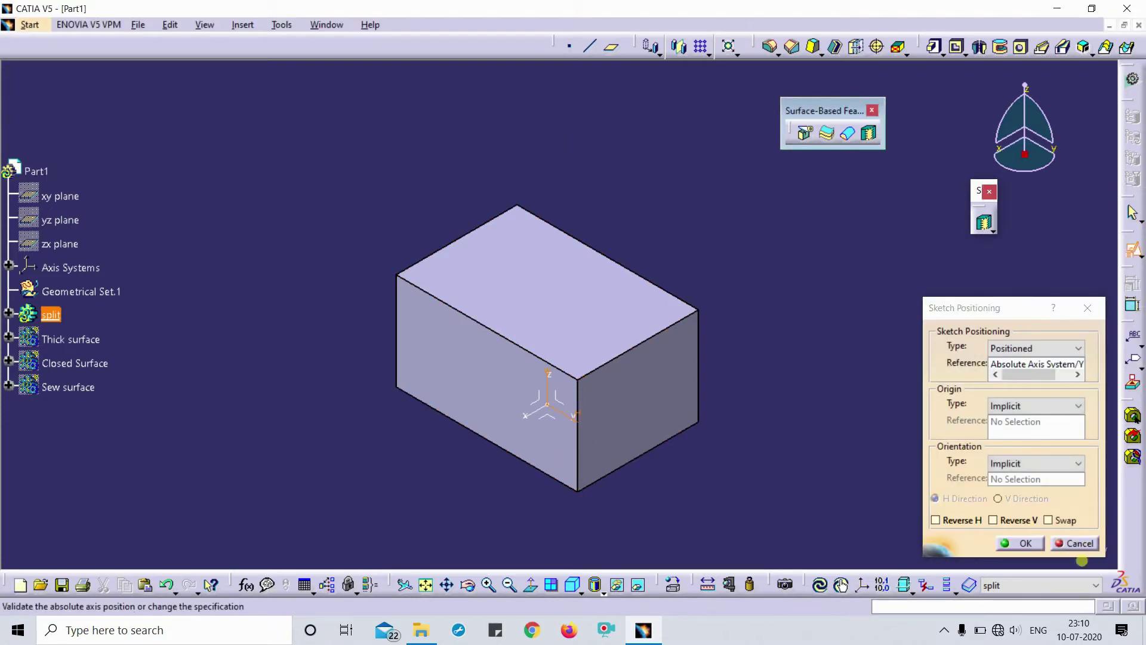
left_click(1021, 543)
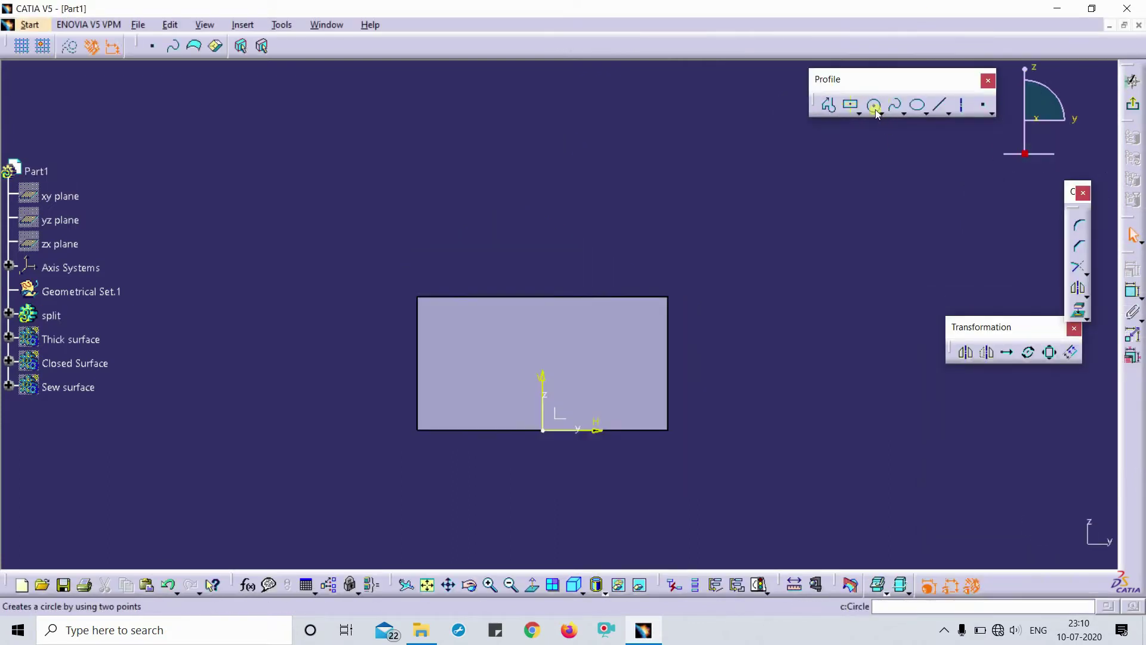
Draw a wavy four-point spline running across the block and past both its sides, and exit the sketch.
left_click(896, 105)
left_click(315, 409)
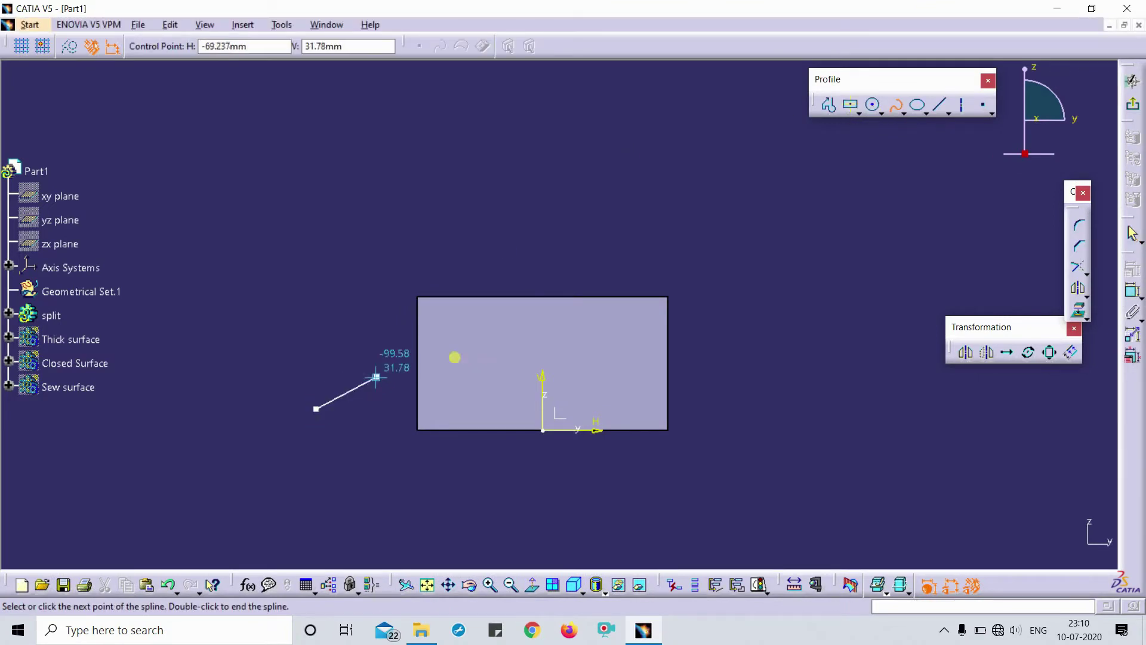
left_click(477, 350)
left_click(625, 388)
left_click(809, 348)
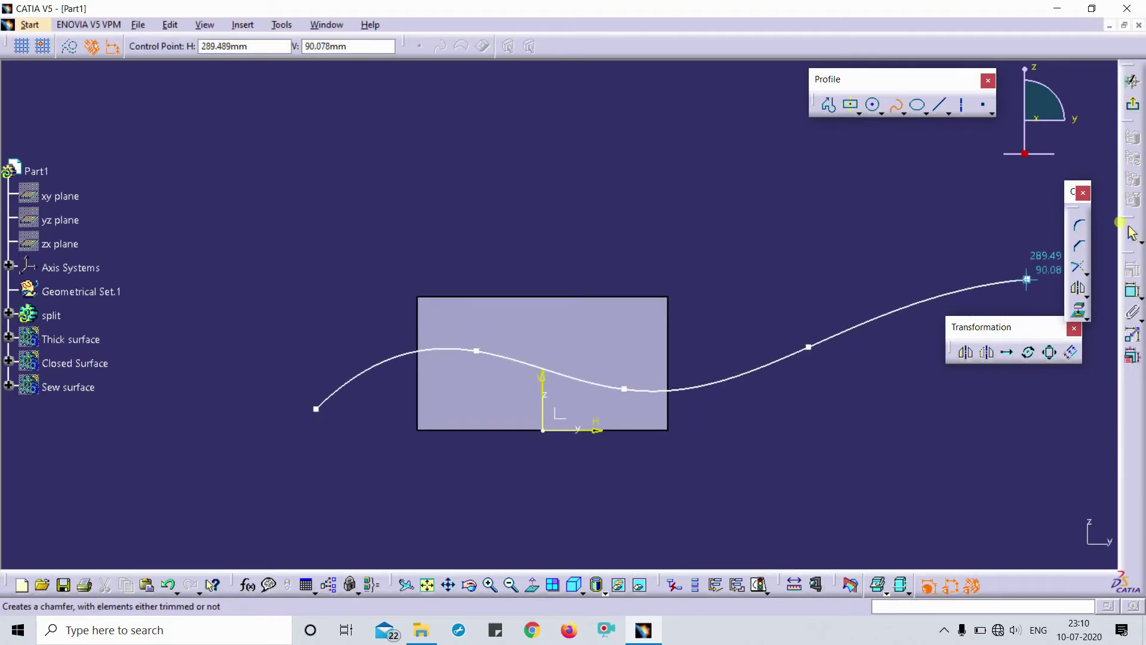
double_click(1098, 237)
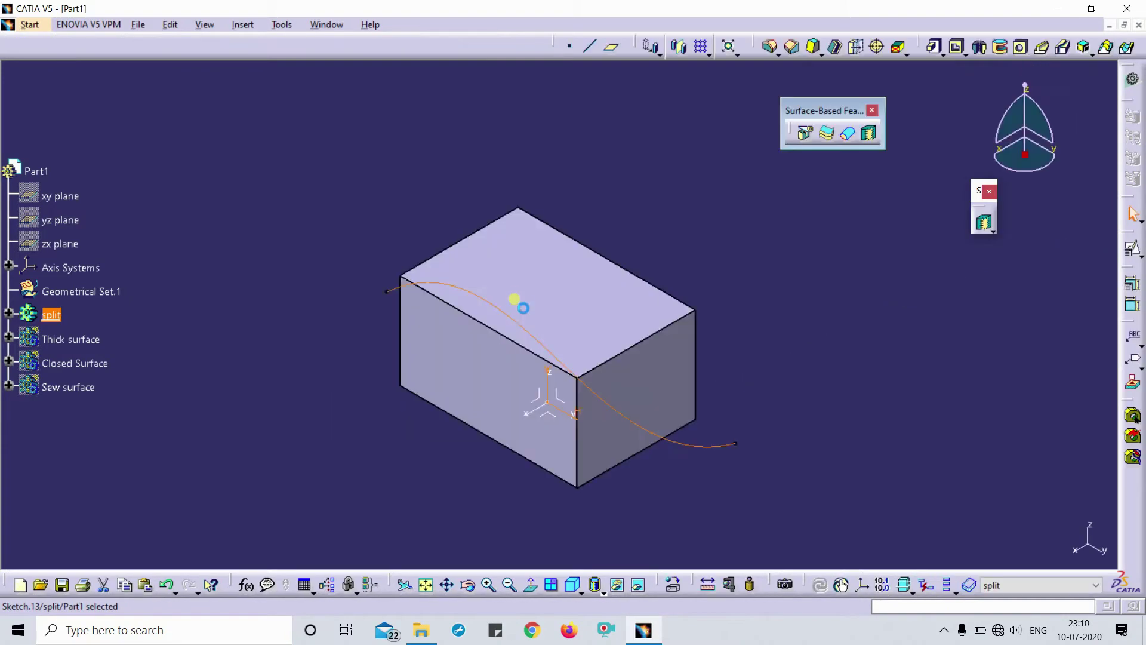
Switch to the Generative Shape Design workbench.
middle_click_drag(800, 298, 742, 258)
left_click(30, 25)
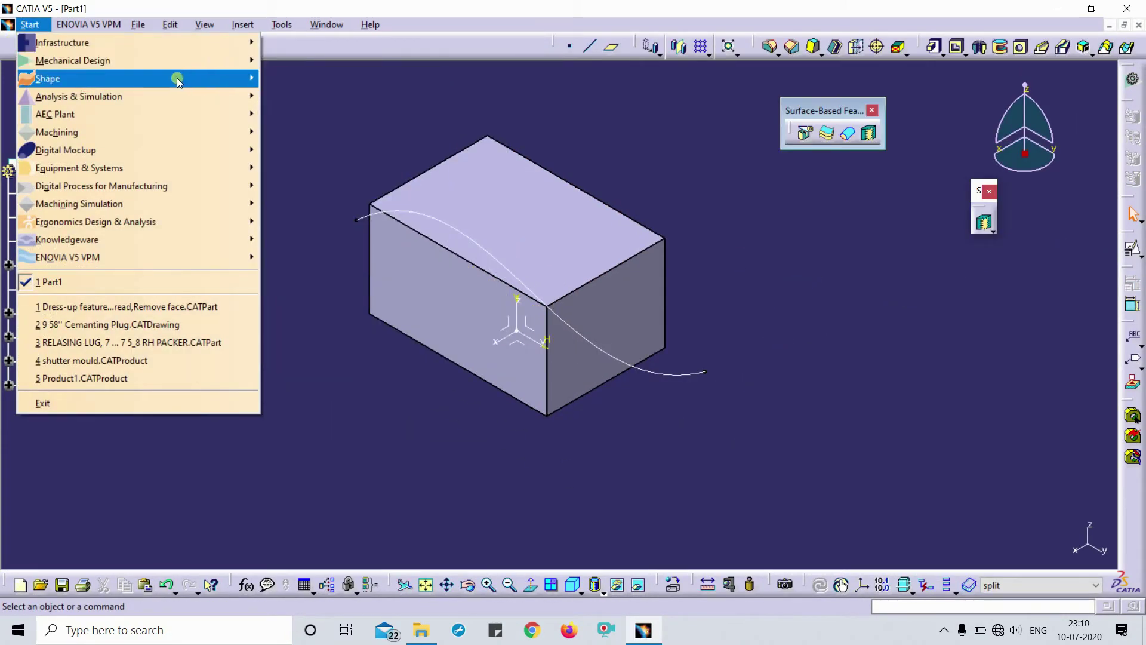
mouse_move(179, 77)
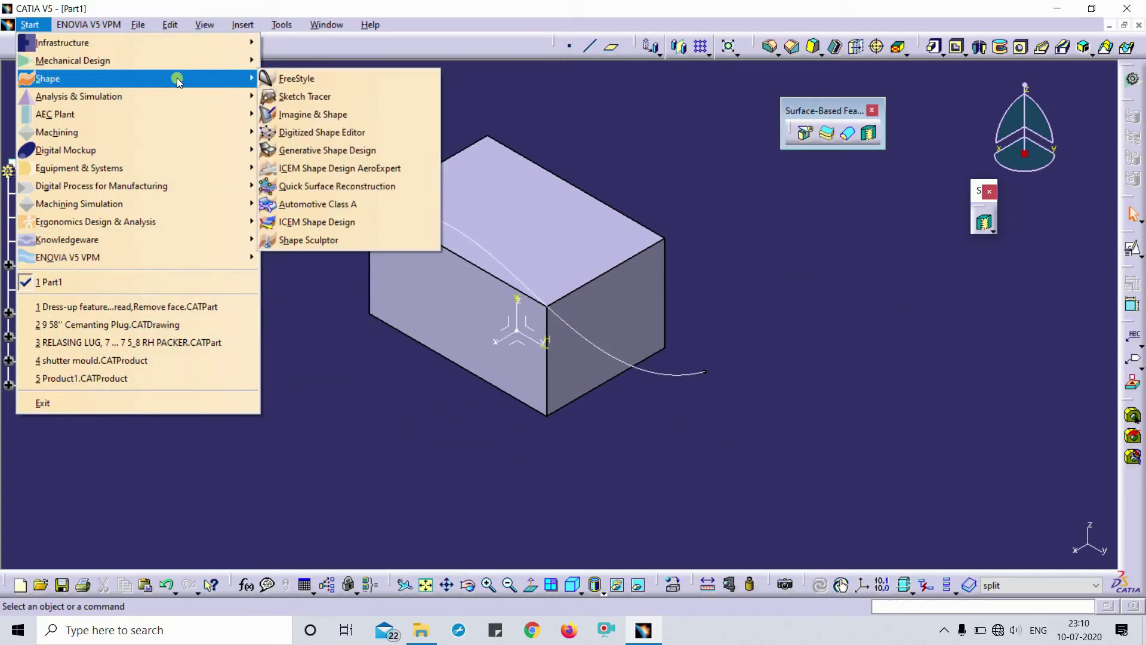
left_click(337, 153)
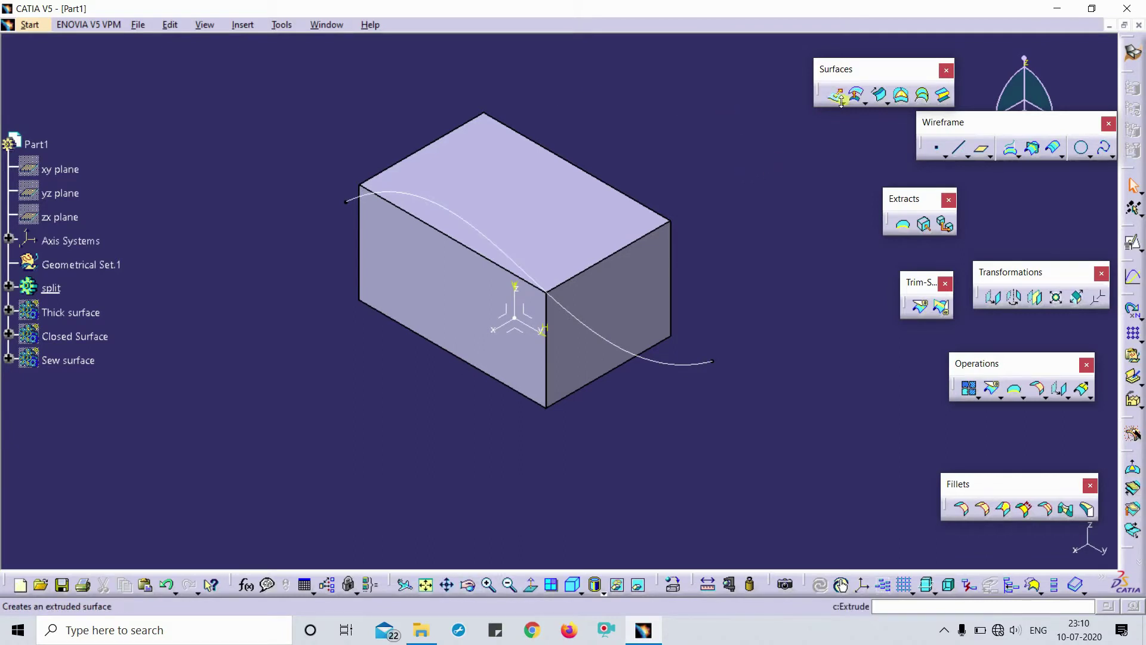
Extrude the spline sketch into a surface along the sketch normal, with an 80 mm limit and mirrored extent.
left_click_drag(839, 88, 825, 101)
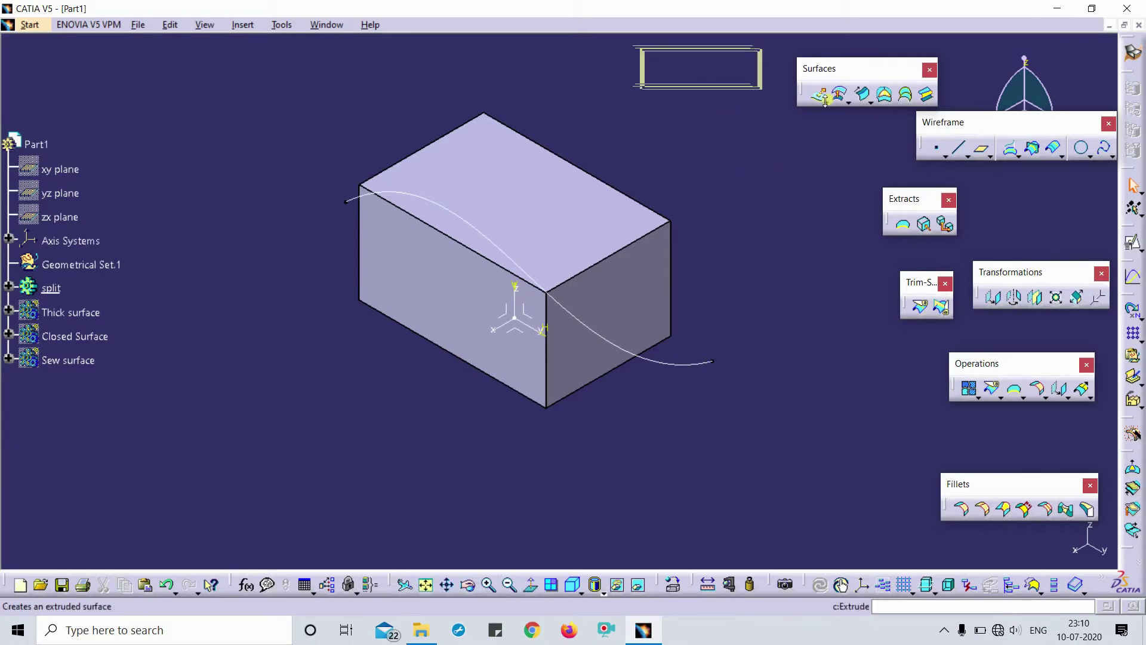
left_click(820, 95)
left_click(603, 343)
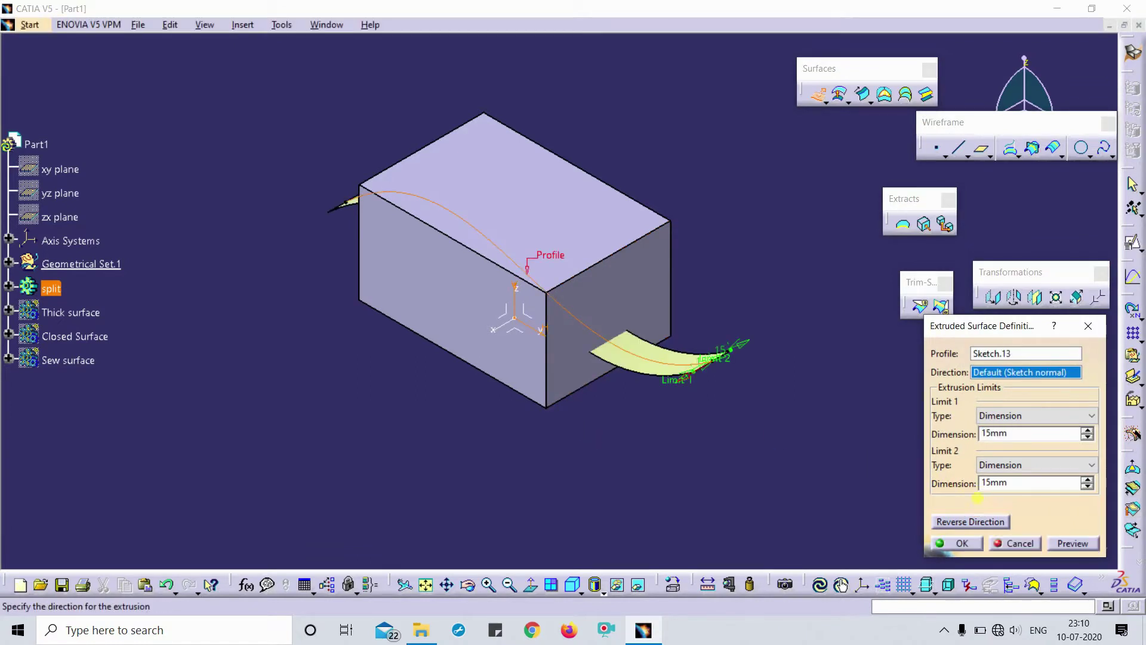
left_click(978, 501)
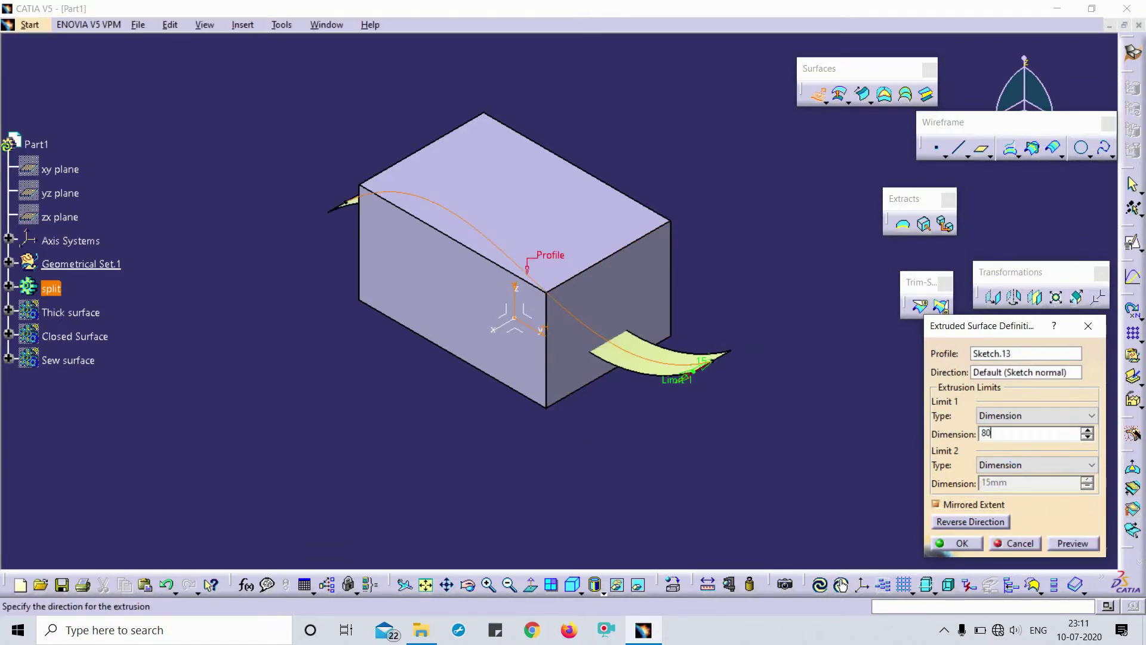
type("80")
left_click(955, 543)
middle_click_drag(660, 287, 650, 323)
middle_click_drag(676, 400, 597, 418)
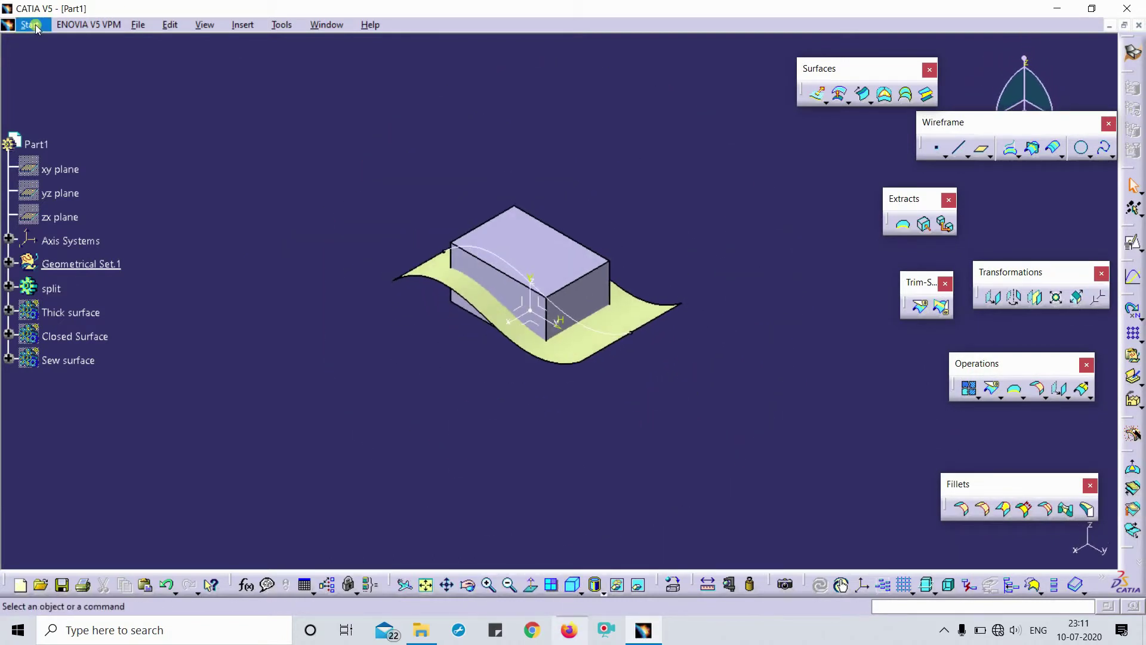
Return to the Part Design workbench and define the split body as the in-work object.
left_click(30, 24)
mouse_move(81, 63)
left_click(298, 60)
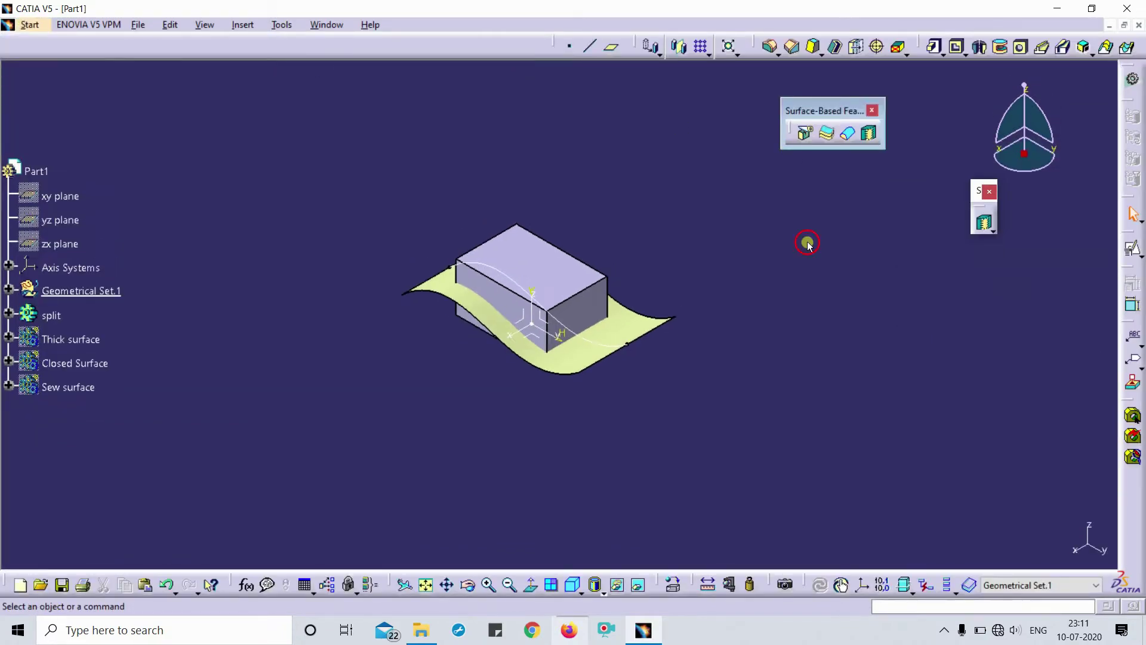
left_click_drag(826, 111, 832, 111)
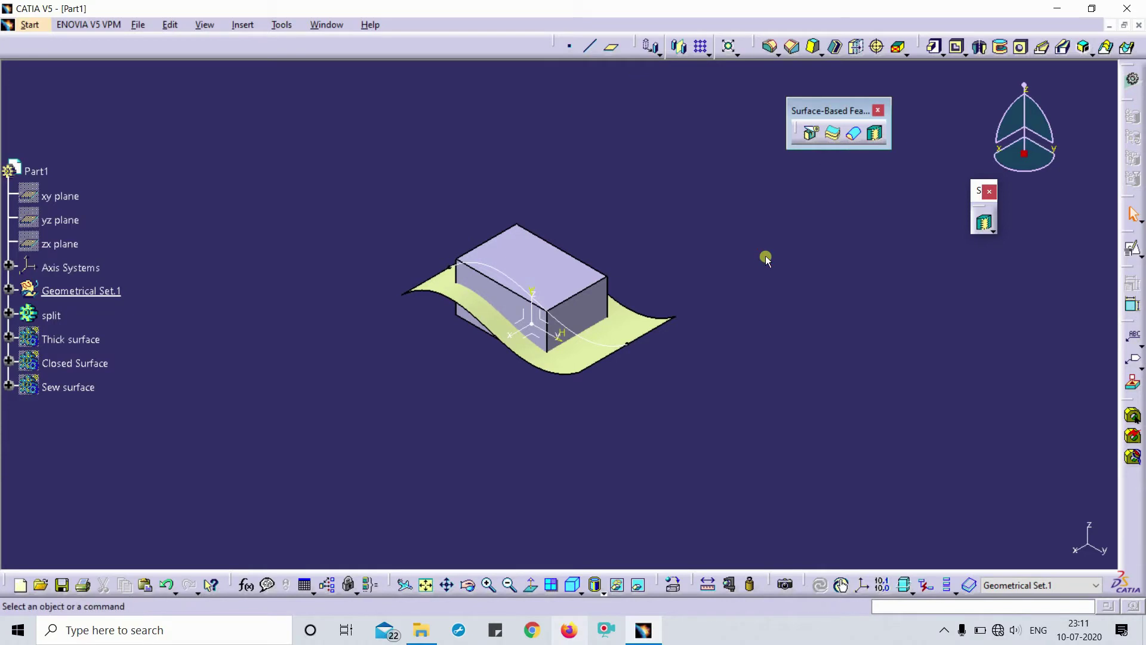
middle_click_drag(770, 258, 759, 201)
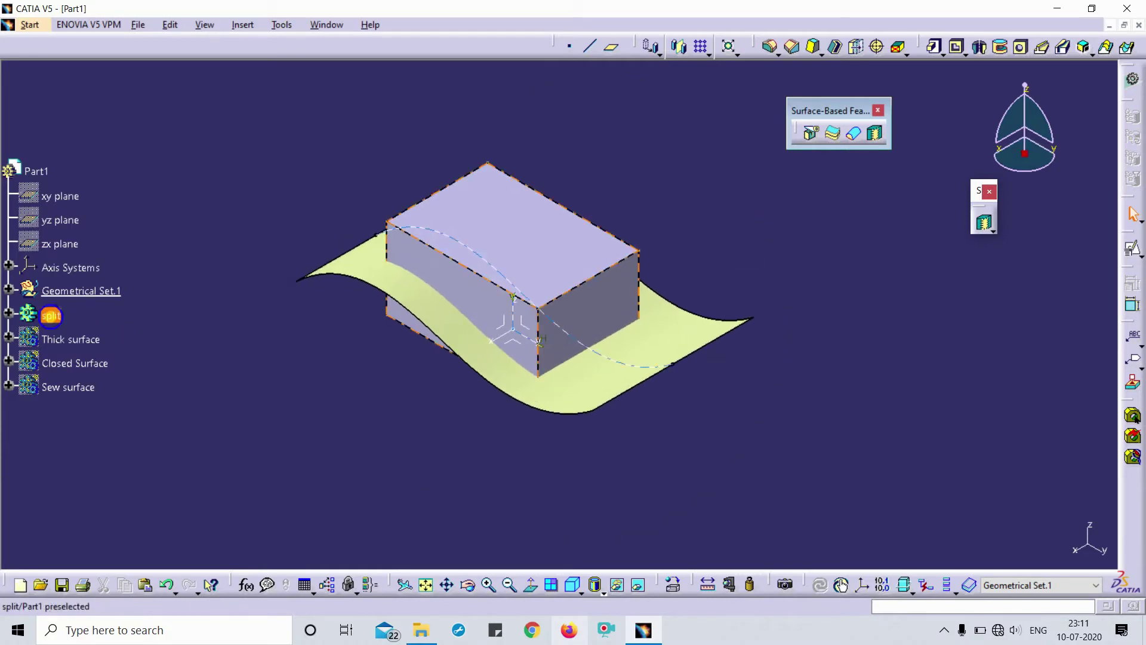
right_click(52, 315)
left_click(123, 117)
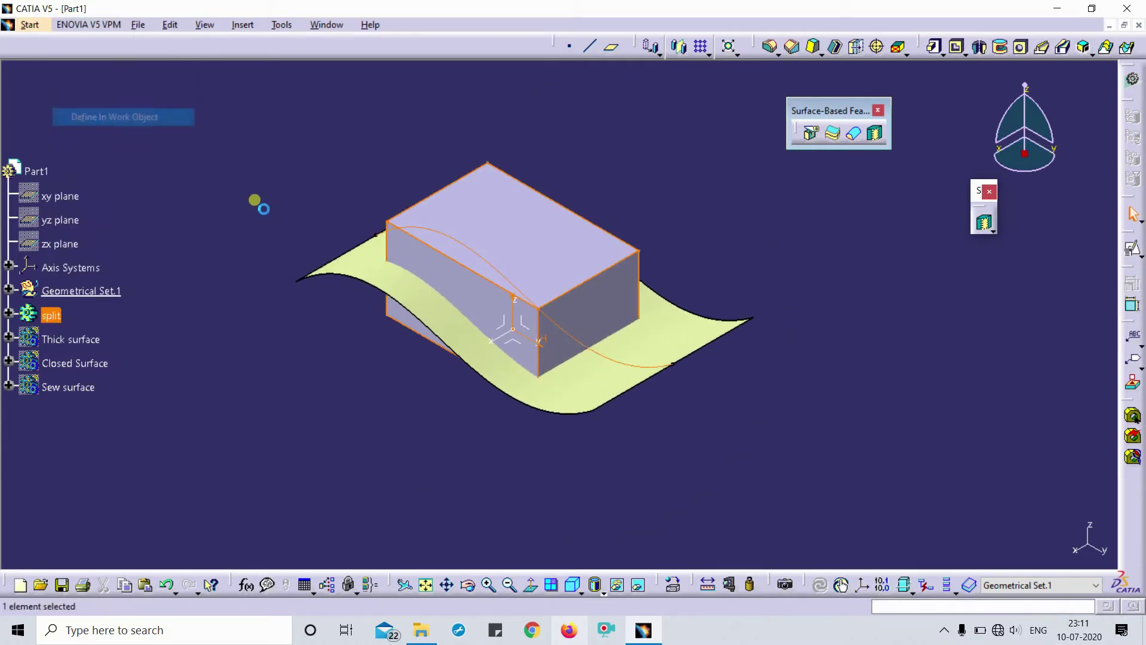
Split the block with the wavy extruded surface, keeping the material above it.
left_click(813, 135)
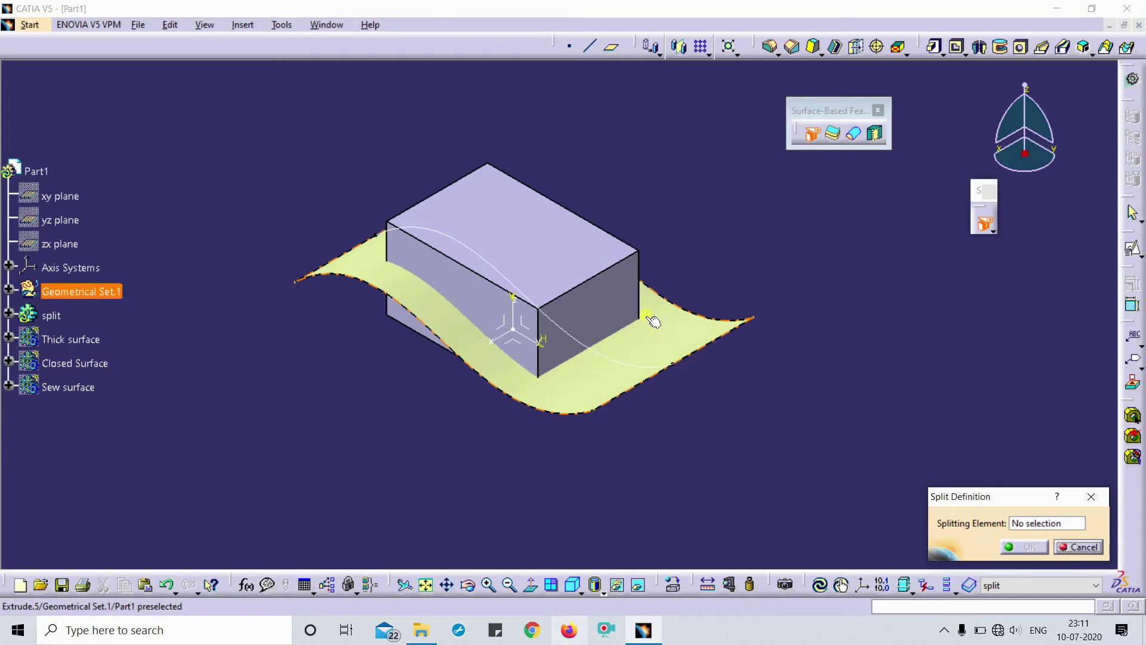
left_click(670, 340)
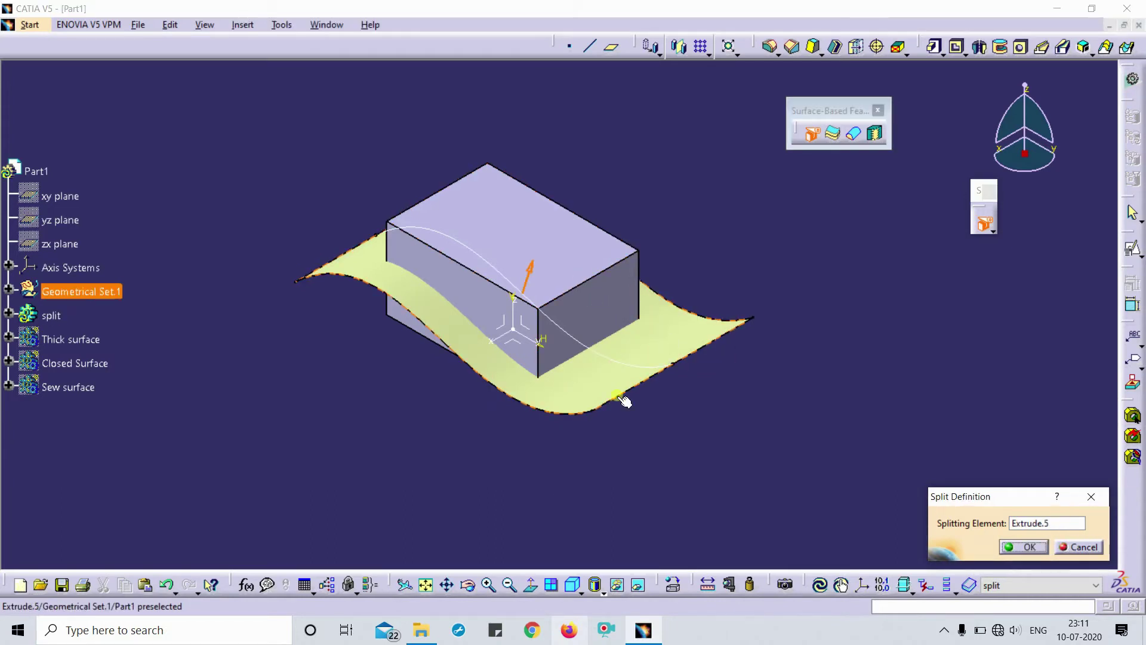
middle_click_drag(624, 402, 615, 280)
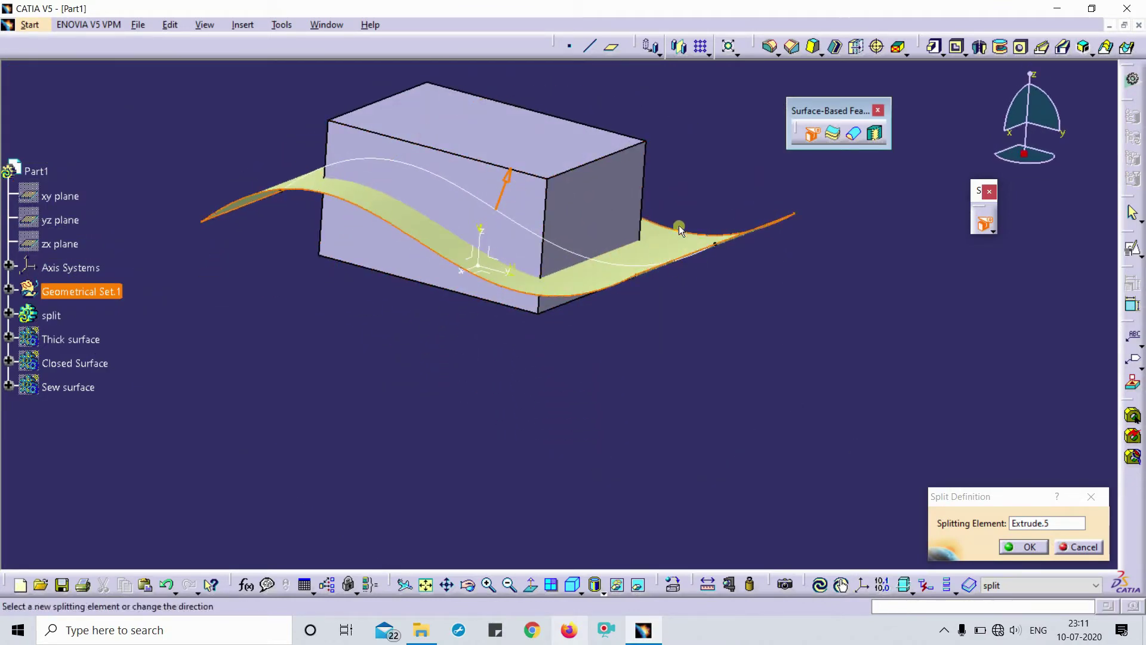
left_click(1022, 547)
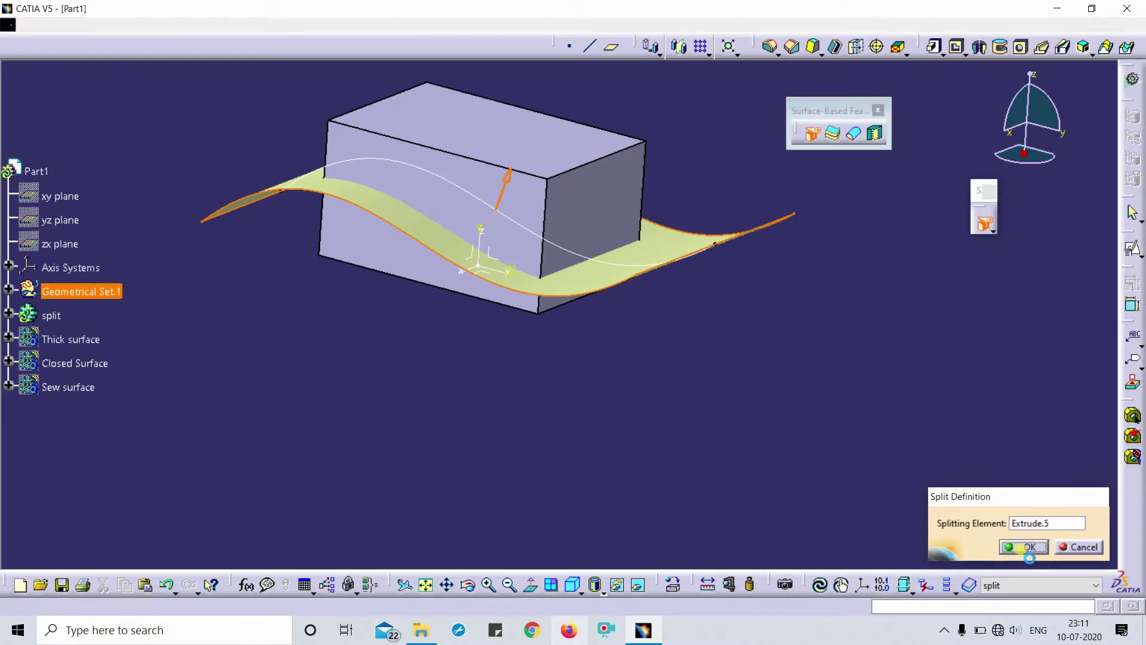
middle_click_drag(573, 340, 591, 298)
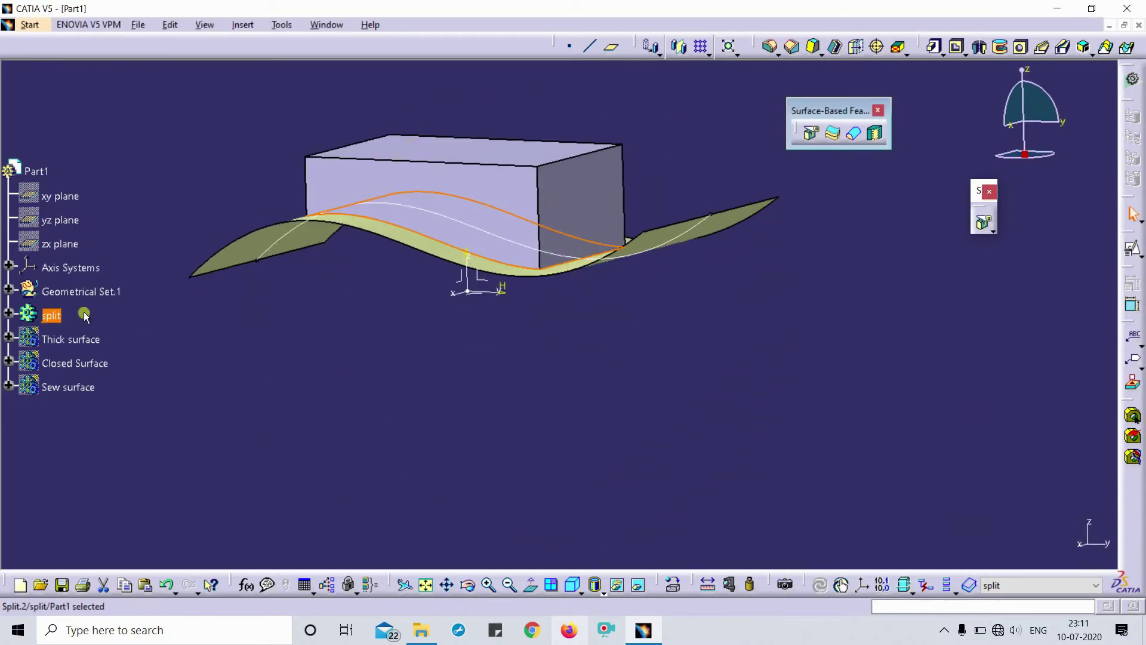
Edit the split feature of the split body and reverse its direction to keep the material below the surface.
left_click(19, 315)
double_click(71, 411)
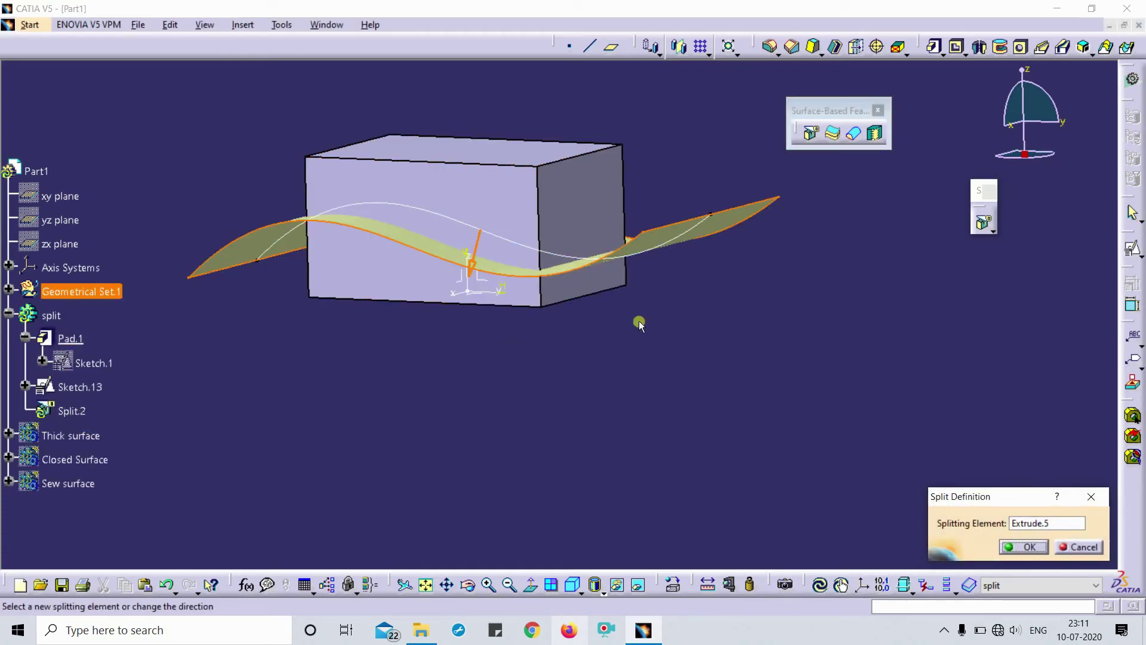
middle_click_drag(640, 320, 399, 267)
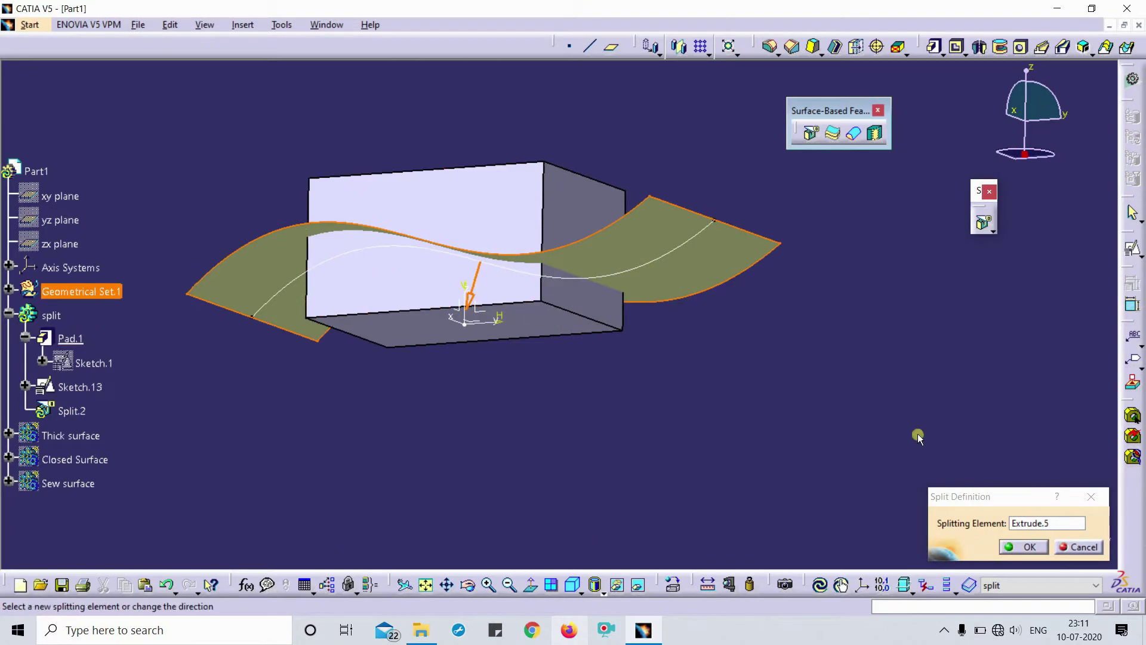
left_click(1011, 548)
middle_click_drag(621, 156, 626, 423)
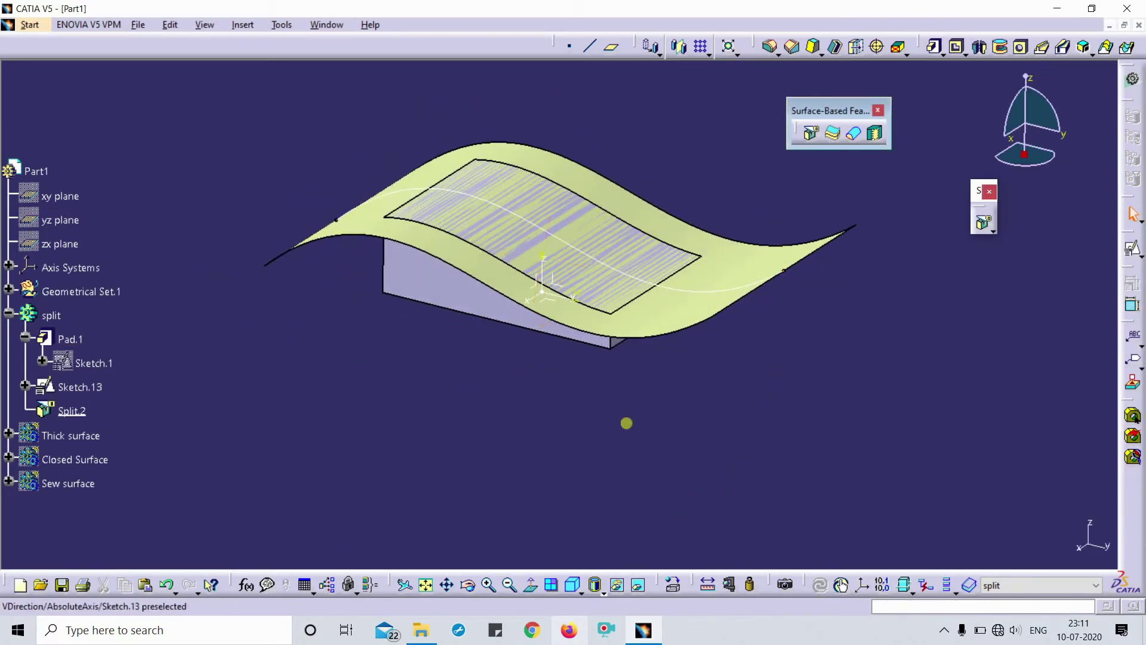
left_click(569, 588)
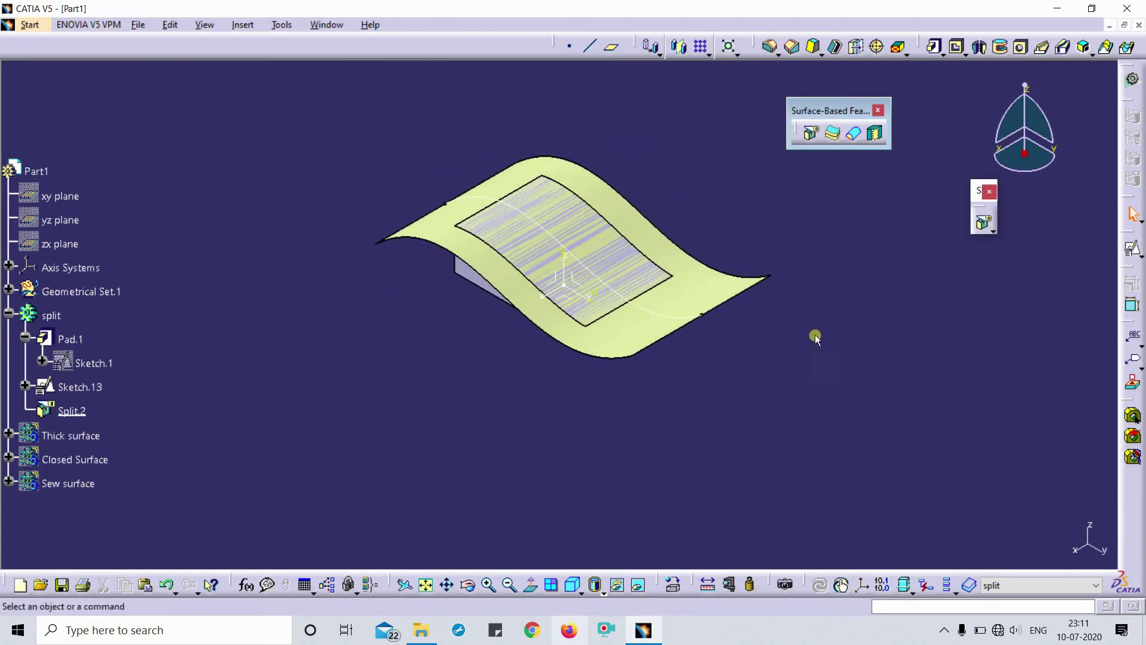
middle_click_drag(814, 335, 787, 279)
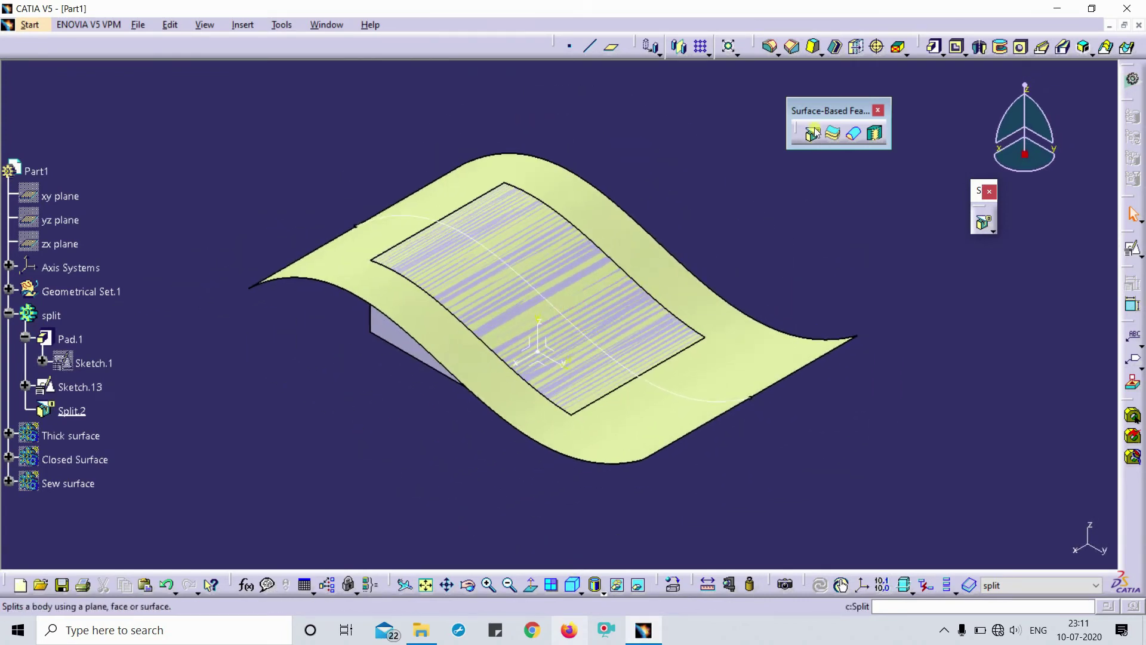
Hide the split body and the extruded surface in Geometrical Set.1.
left_click(811, 138)
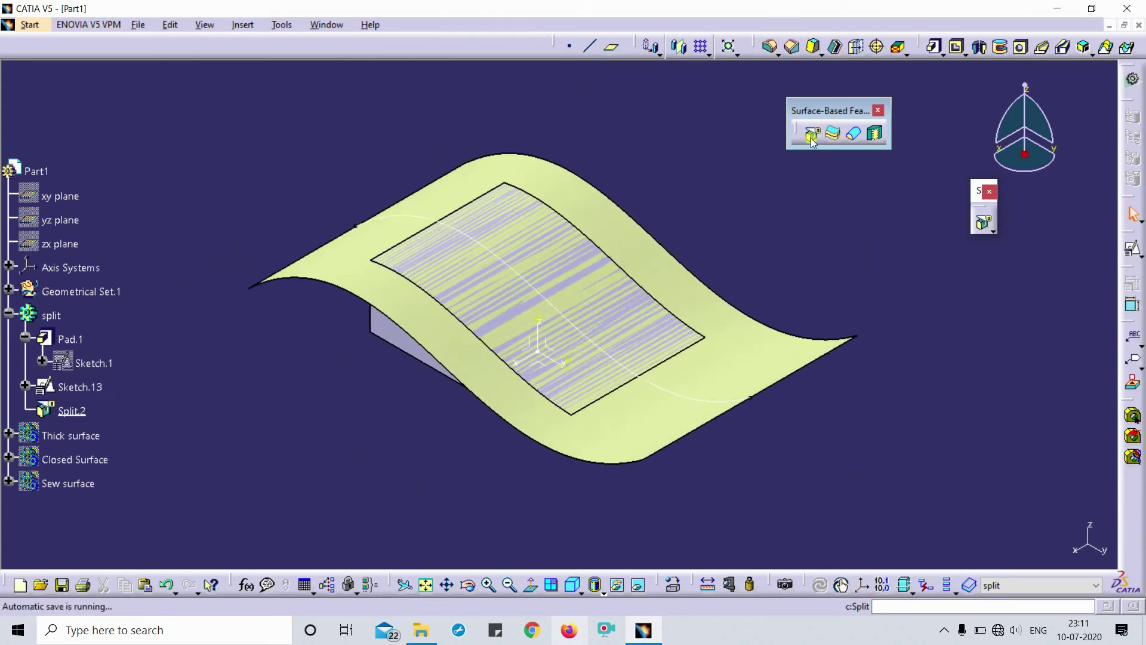
left_click(54, 314)
key("space")
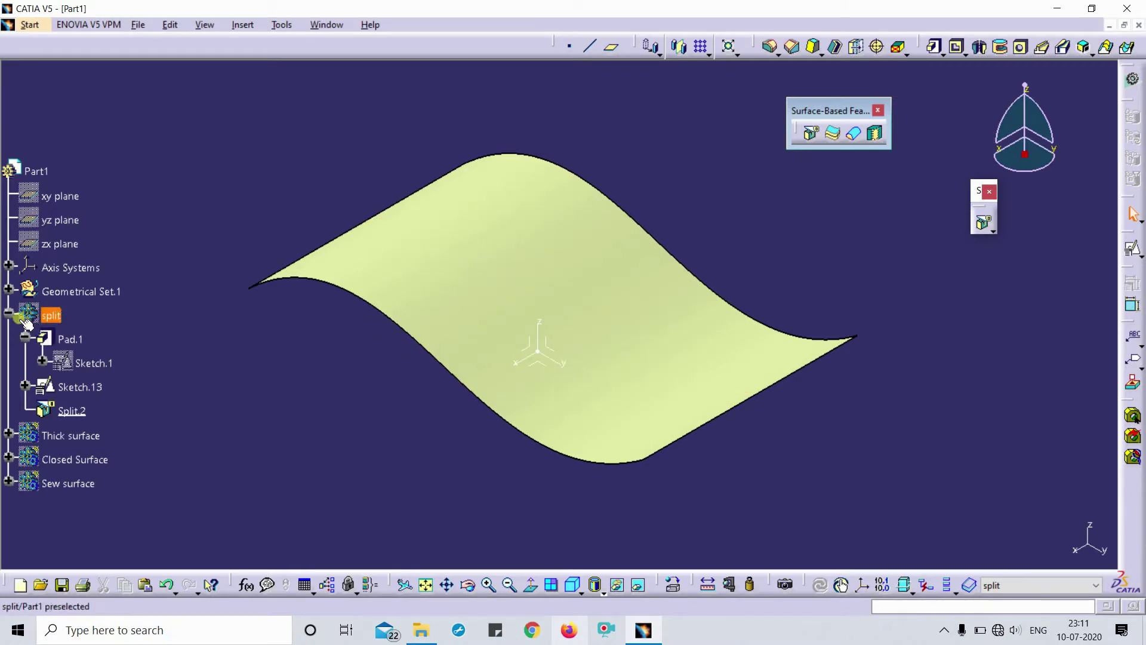
left_click(8, 291)
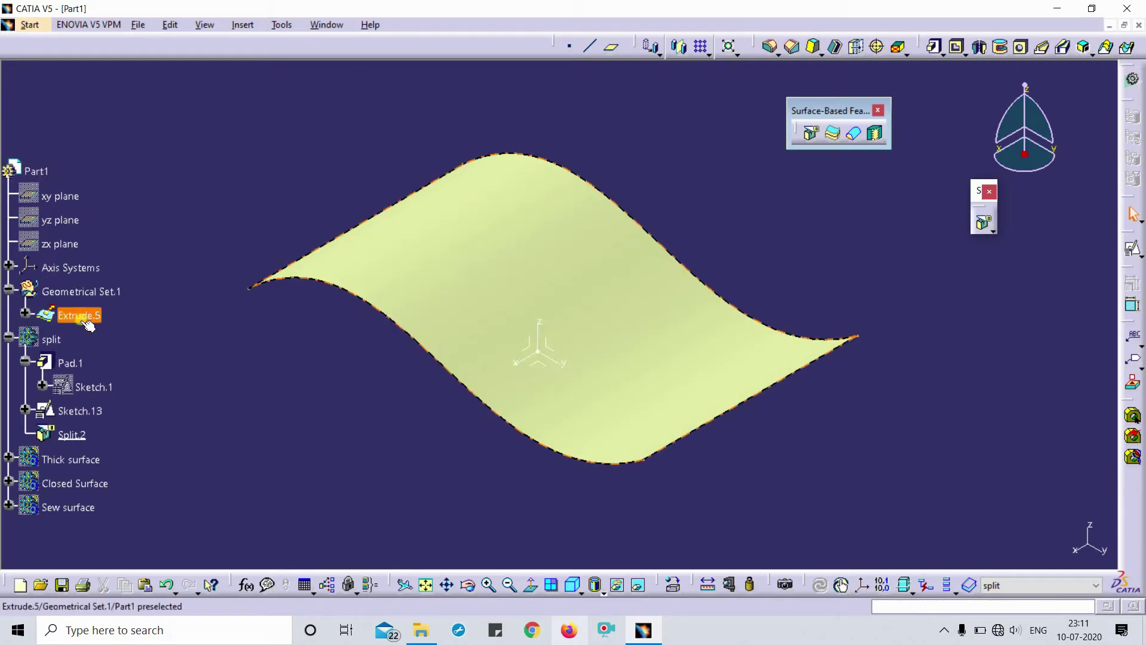
left_click(76, 317)
key("space")
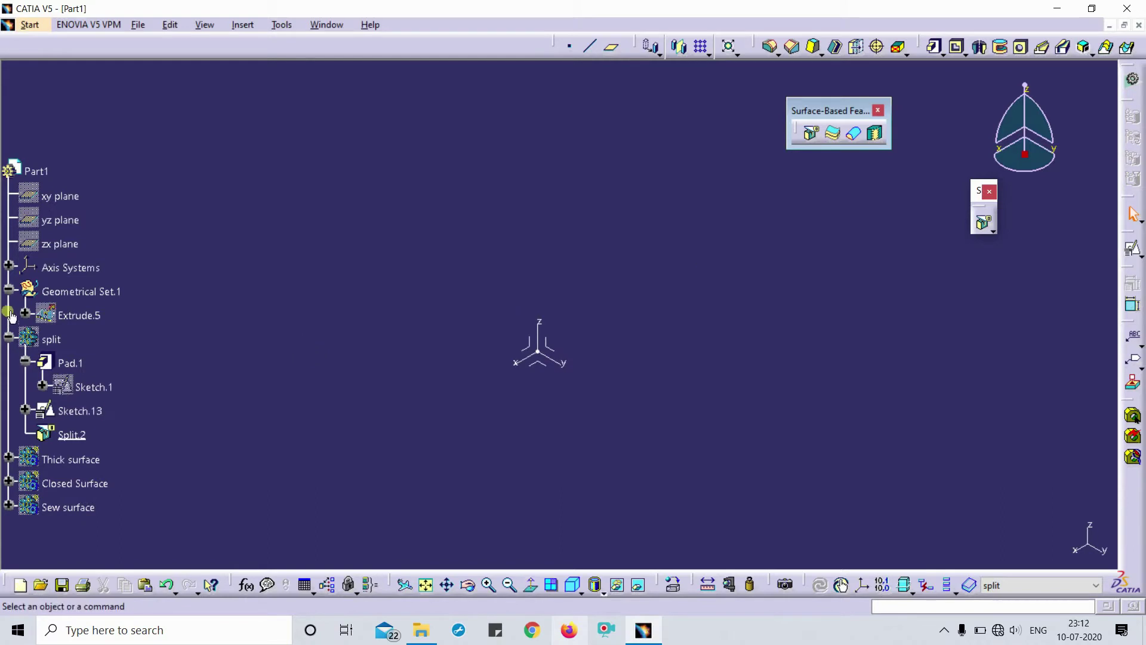
Define the Thick surface body as the in-work object.
left_click(10, 339)
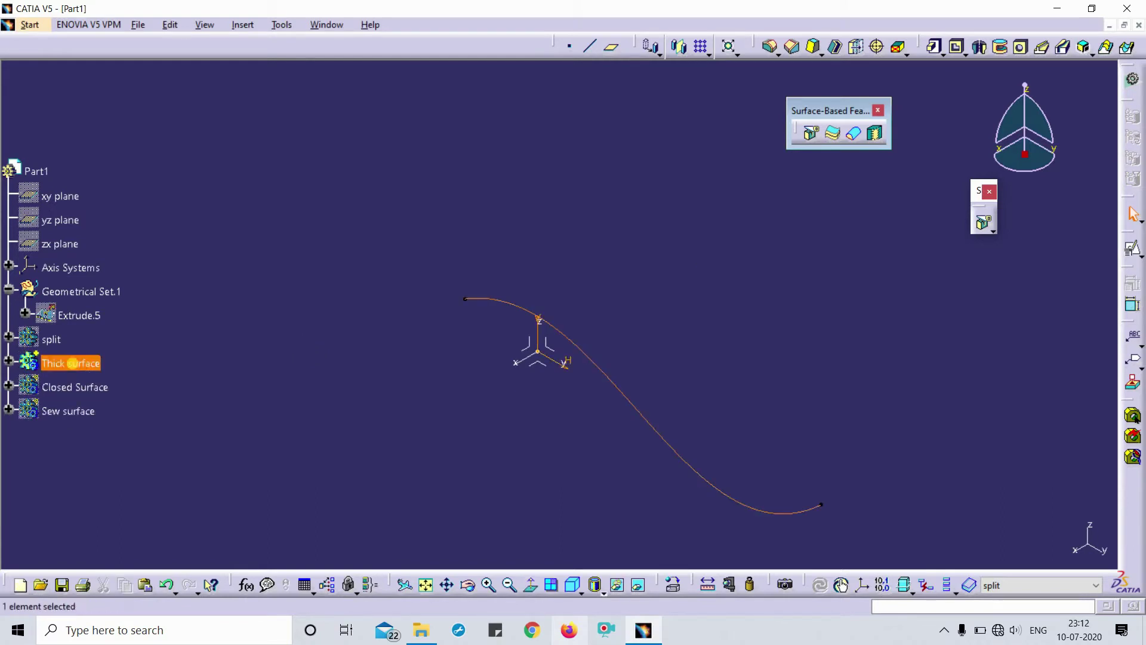
right_click(78, 366)
left_click(154, 161)
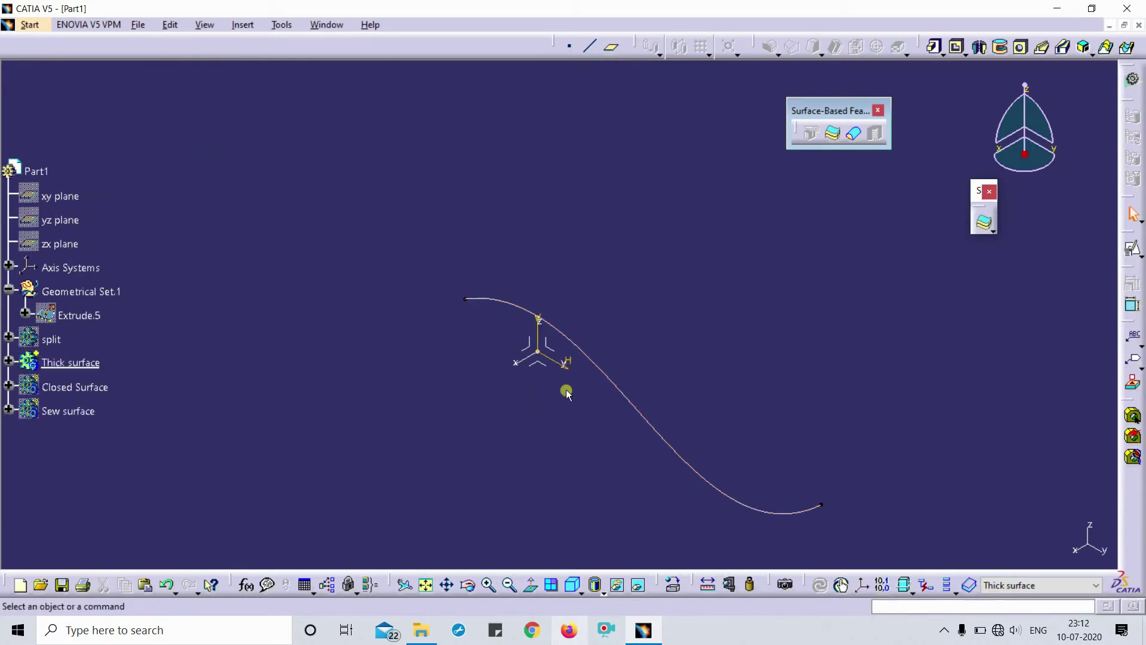
Switch to the Generative Shape Design workbench.
scroll(747, 386, "up", 1)
middle_click_drag(730, 356, 620, 197)
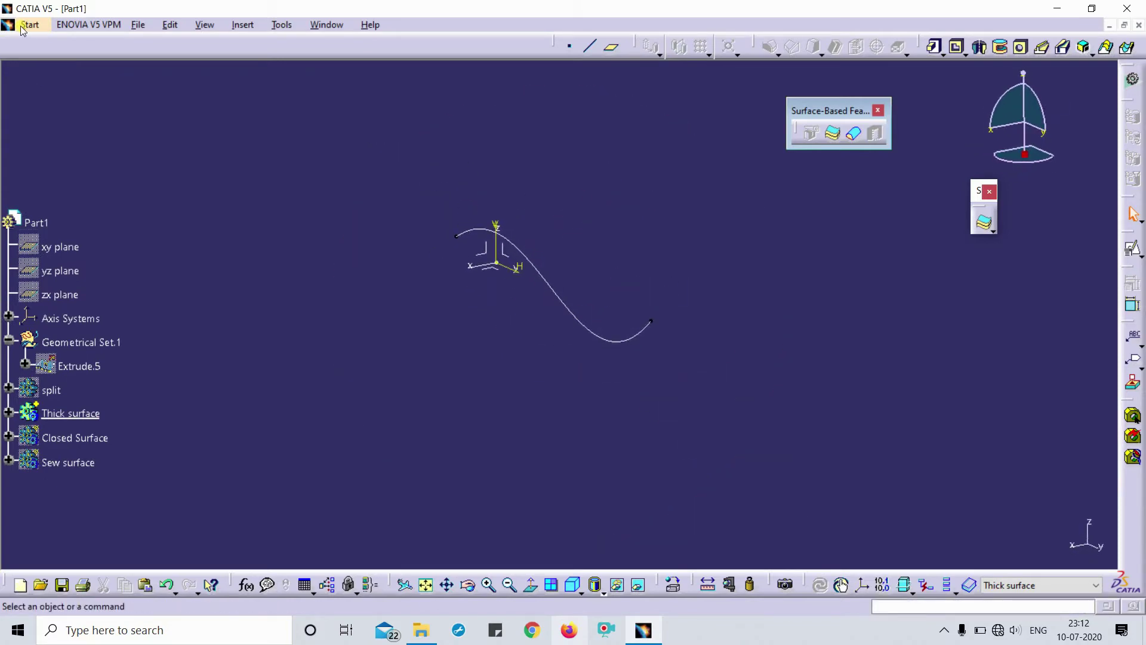
left_click(23, 27)
mouse_move(60, 79)
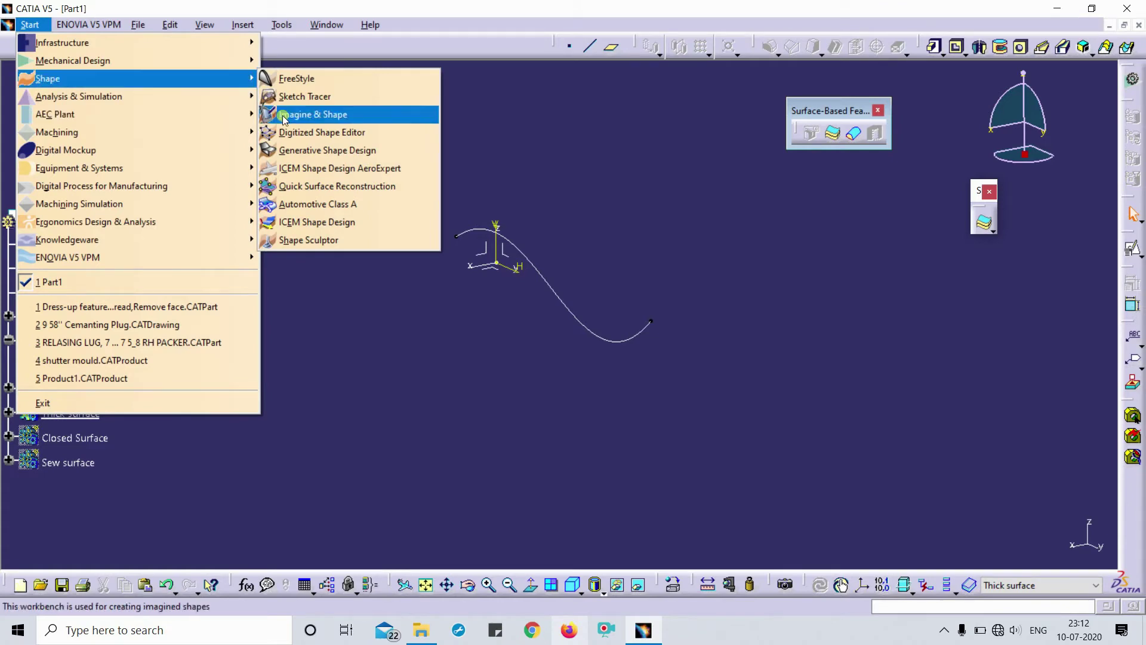
left_click(311, 153)
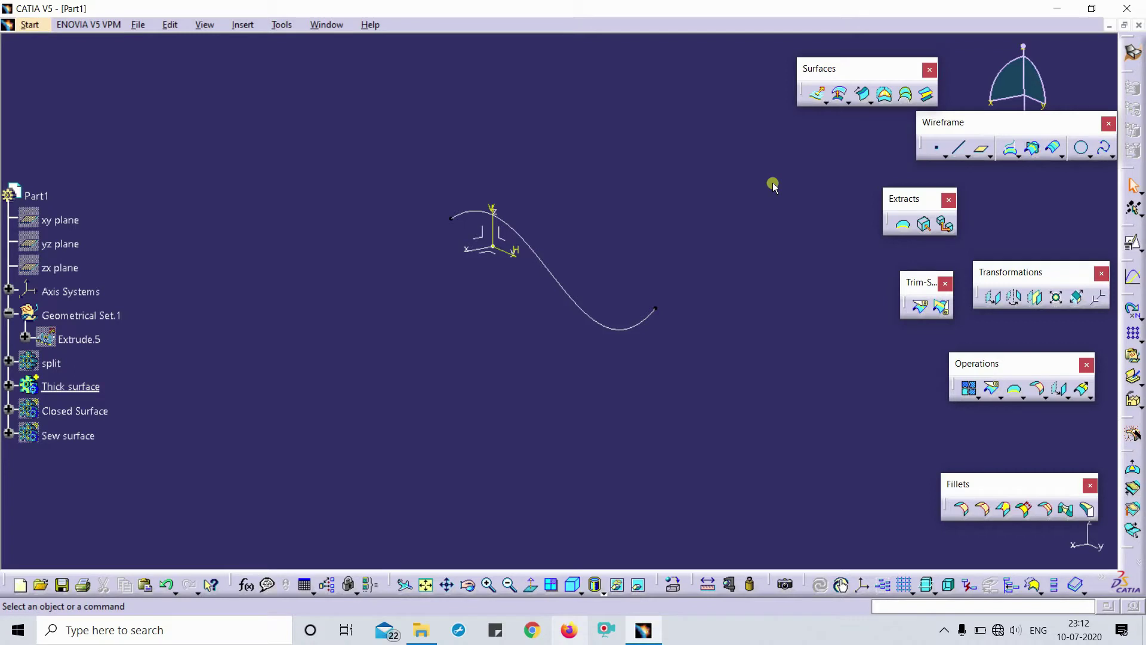
Extrude the Thick surface body's spline sketch into a surface, 80 mm in both directions along the sketch normal.
left_click_drag(401, 172, 765, 465)
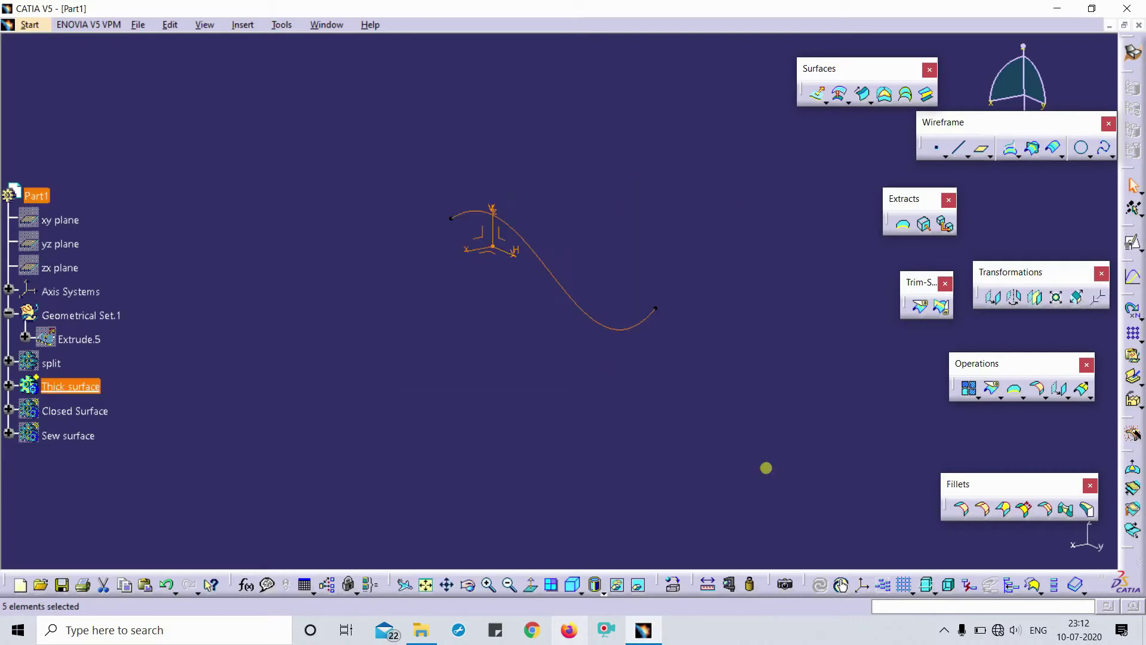
left_click(667, 414)
left_click(572, 591)
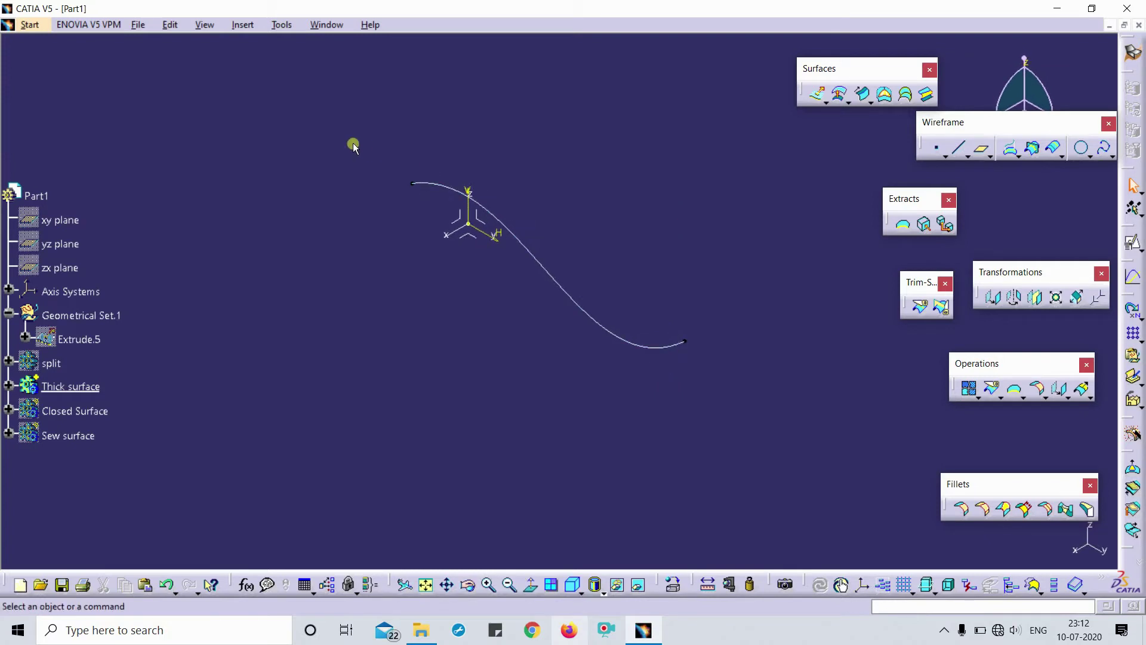
scroll(221, 253, "down", 3)
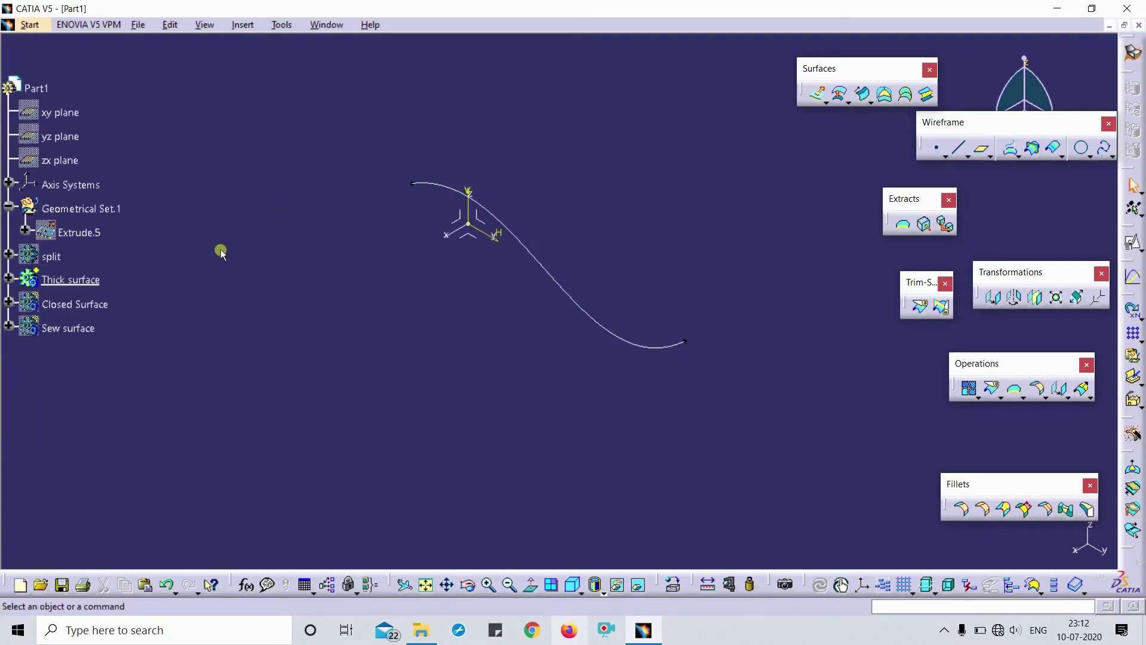
left_click(818, 95)
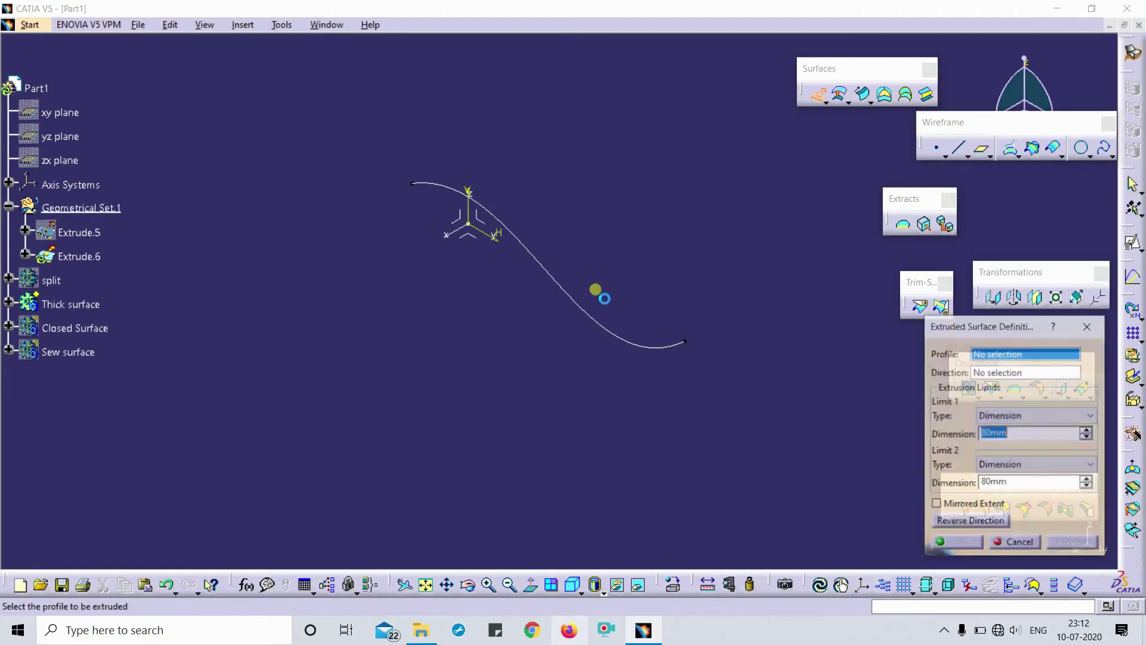
left_click(567, 297)
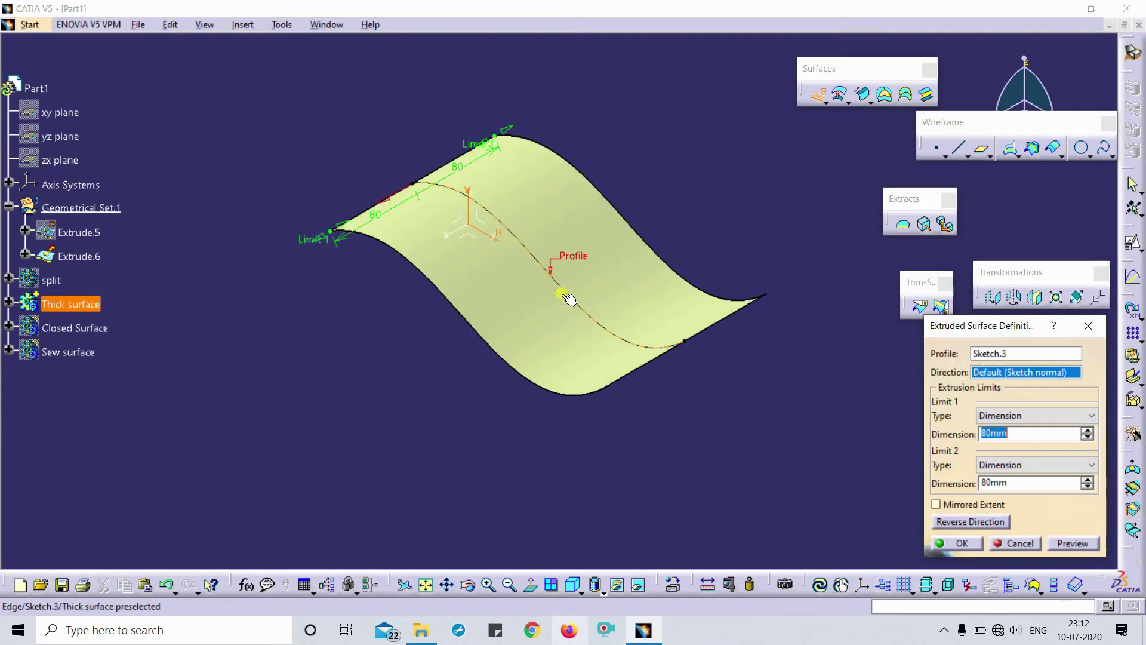
left_click(946, 550)
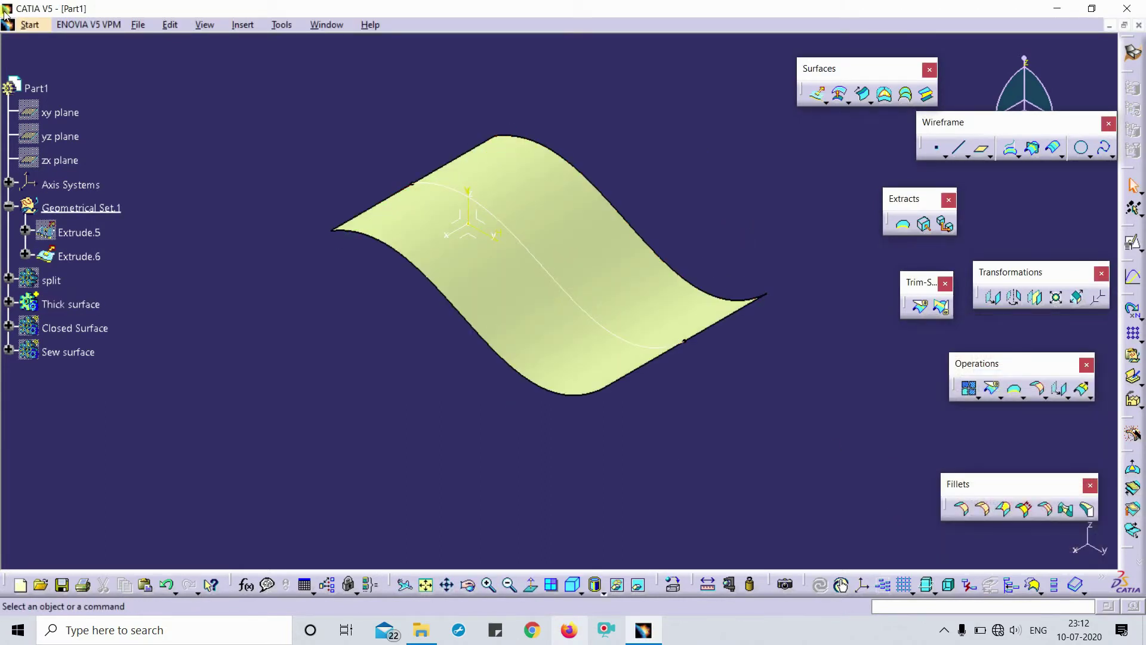
Return to the Part Design workbench and set the Thick surface body as the in-work object again.
left_click(30, 24)
mouse_move(123, 60)
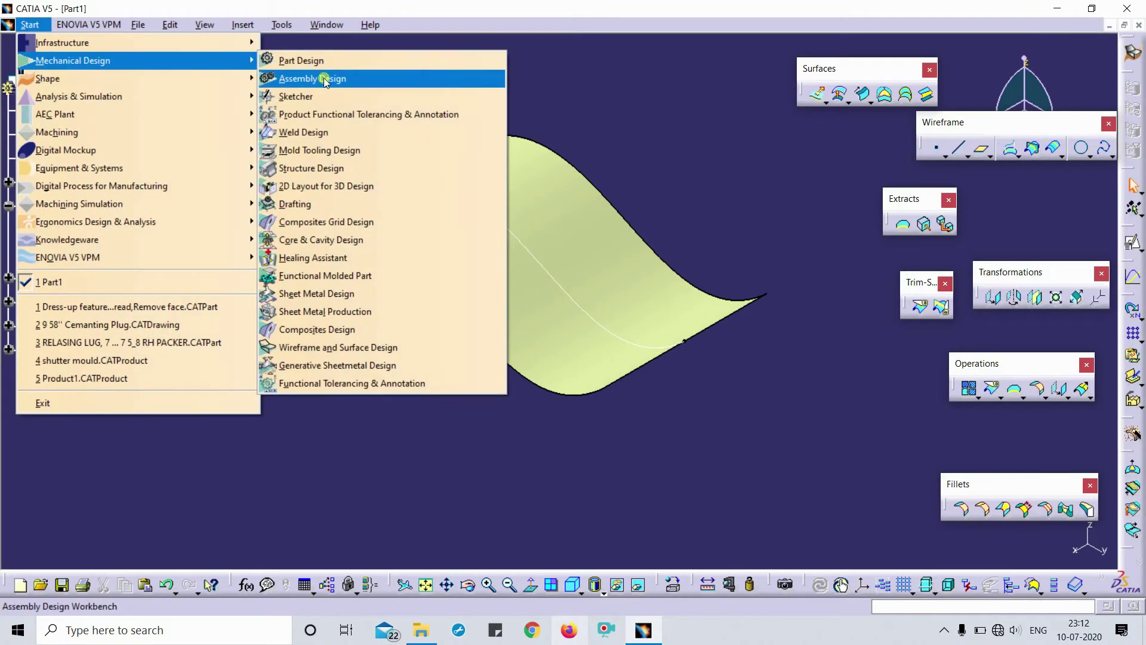
left_click(307, 59)
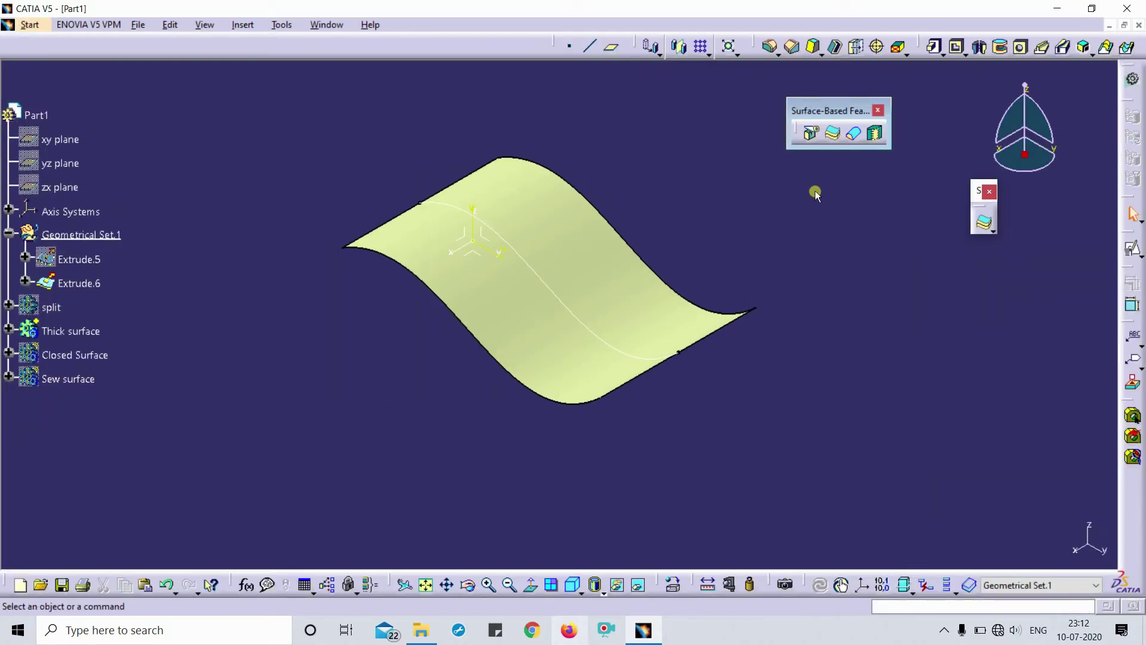
left_click(830, 138)
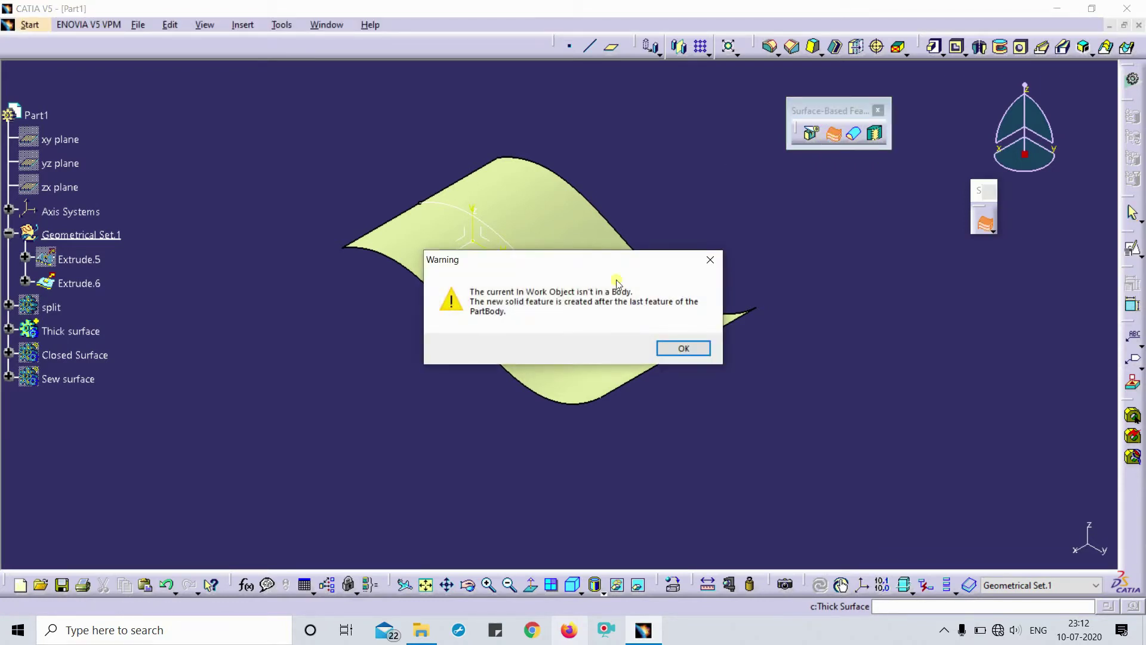
left_click(684, 348)
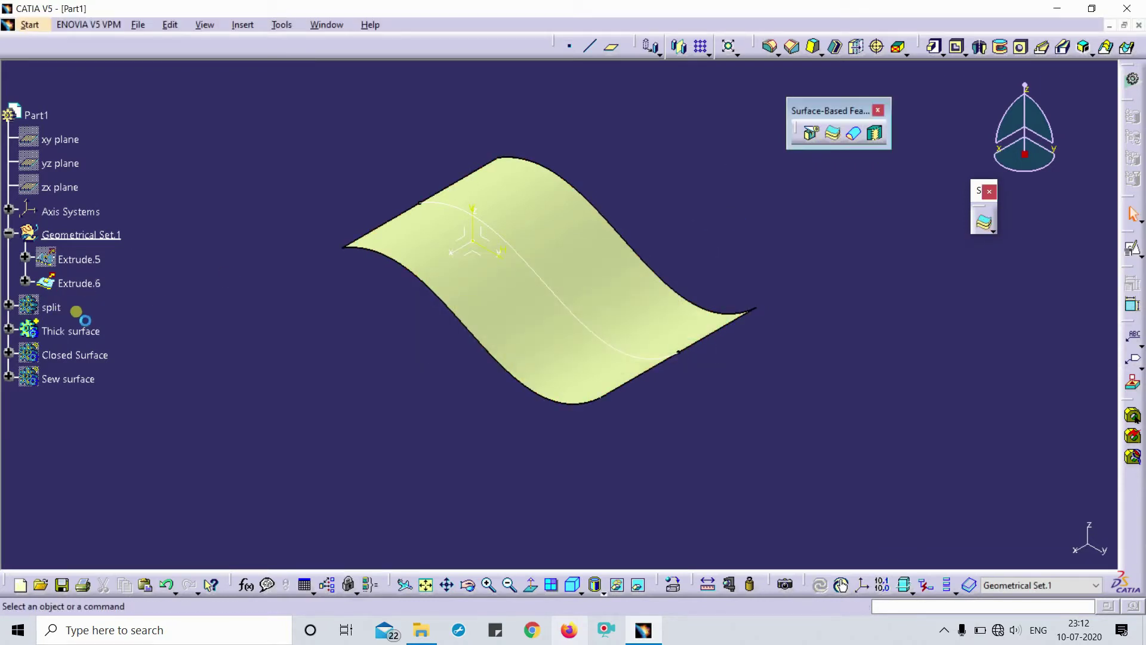
right_click(70, 331)
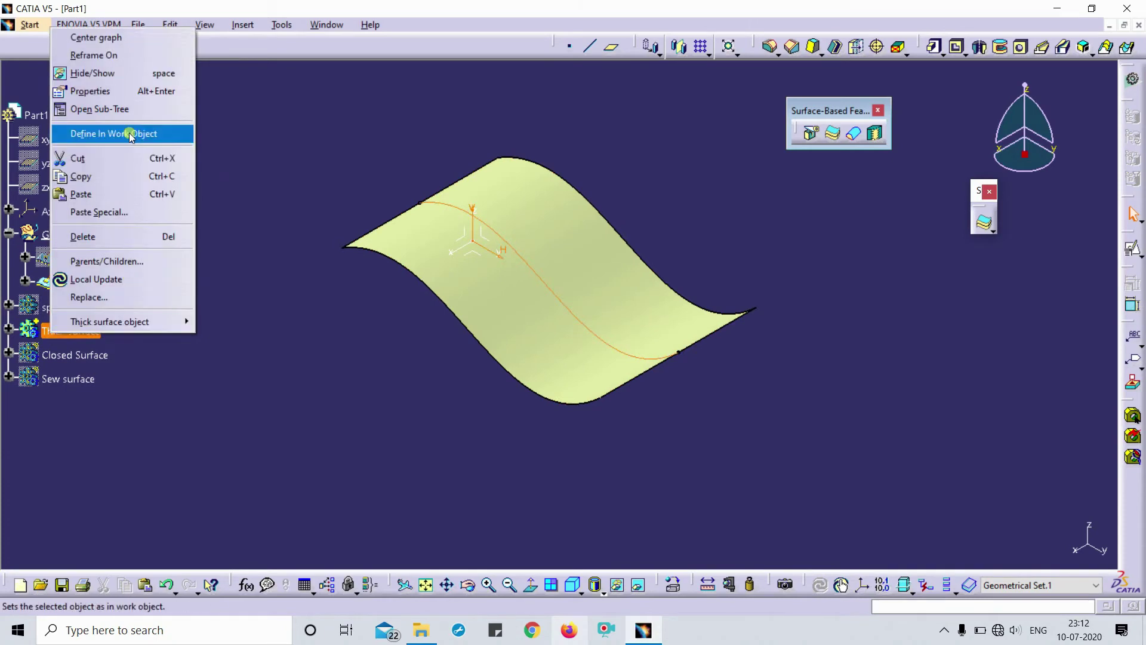
left_click(101, 133)
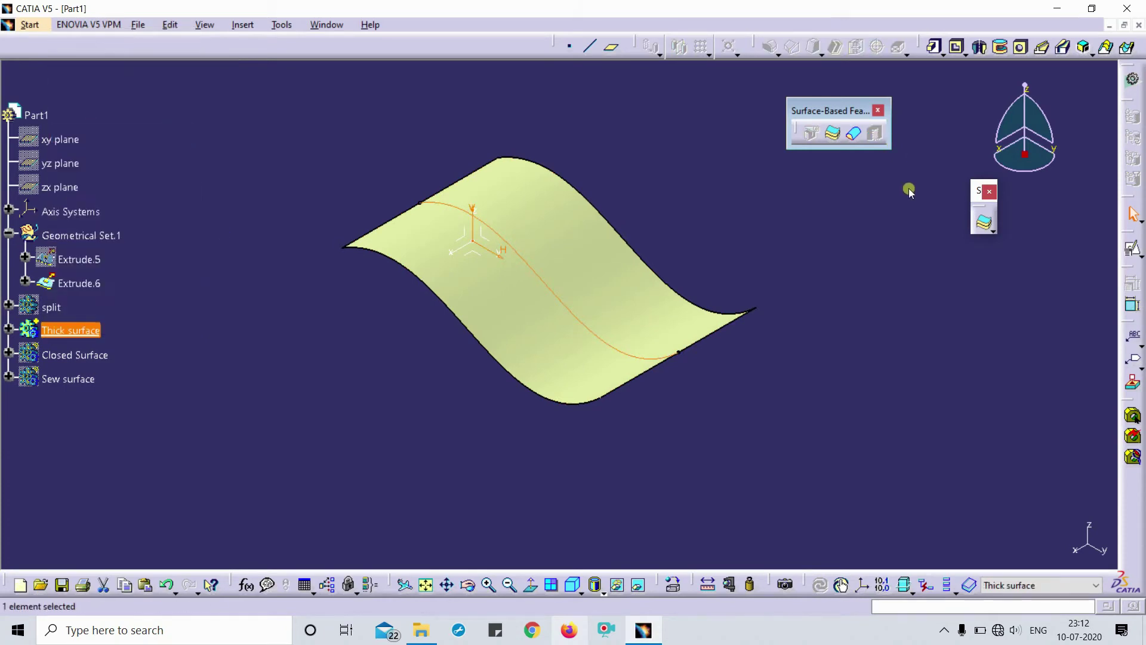
Set up a Thick Surface on the wavy extruded surface with a 5 mm first offset on its upper side and preview it.
left_click(832, 134)
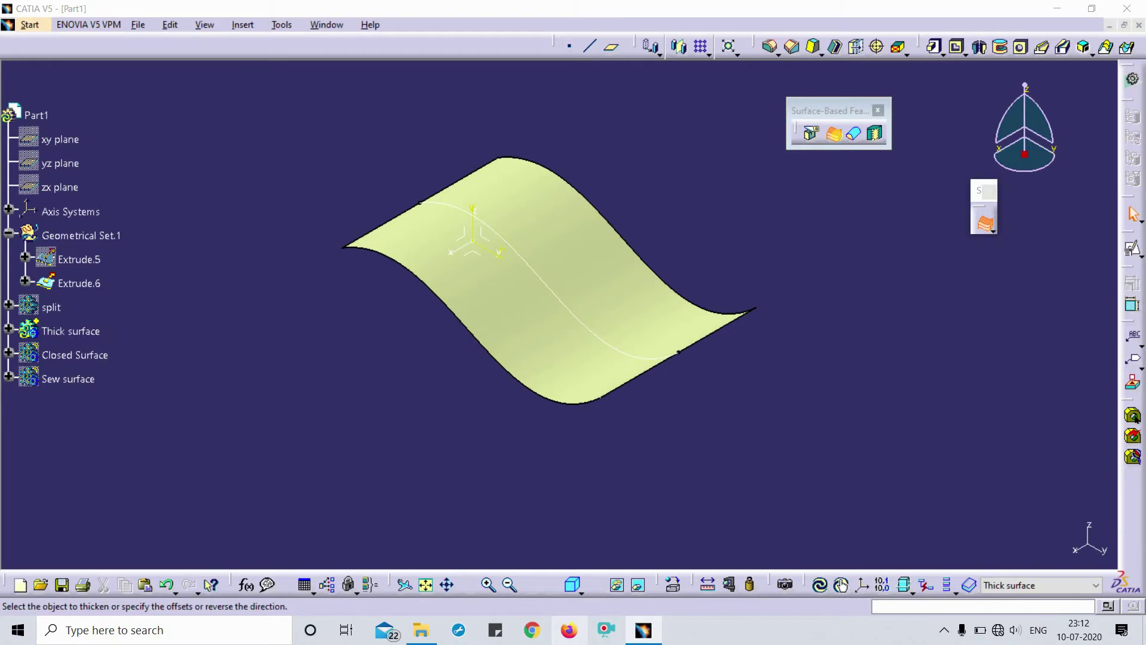
left_click(600, 282)
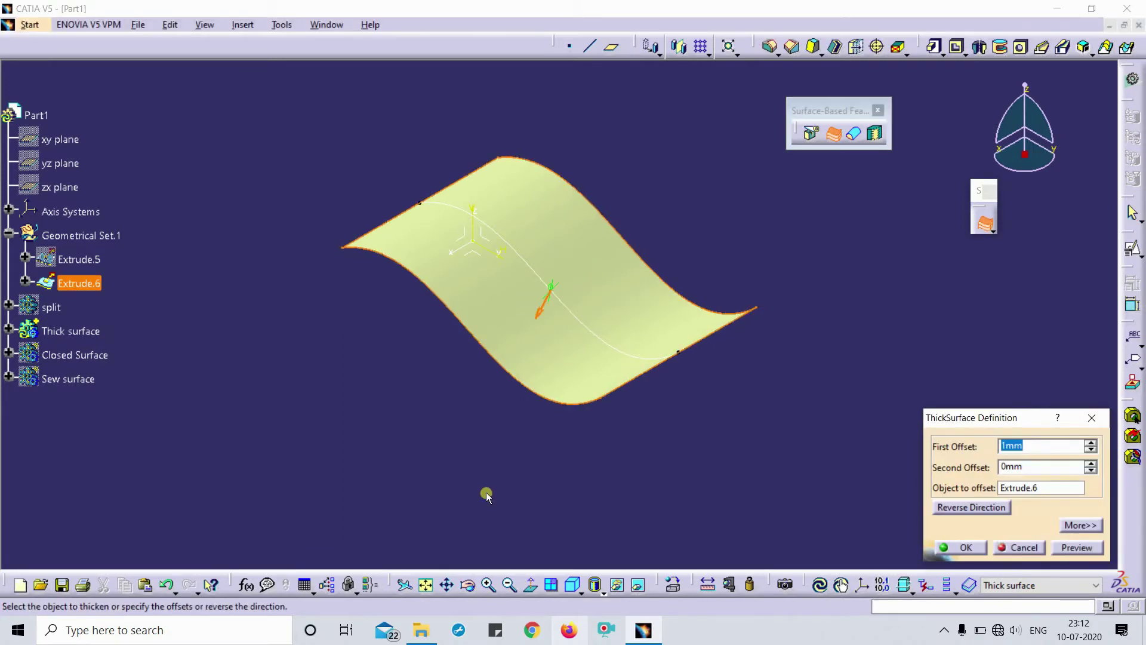
middle_click_drag(486, 494, 588, 334)
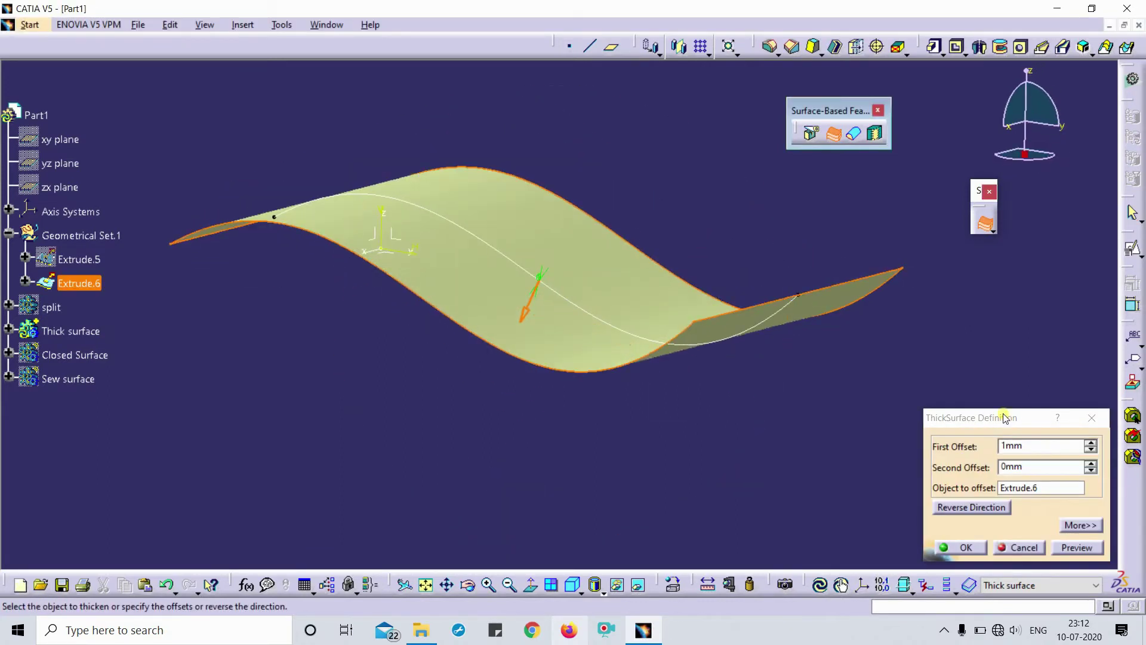
double_click(1036, 449)
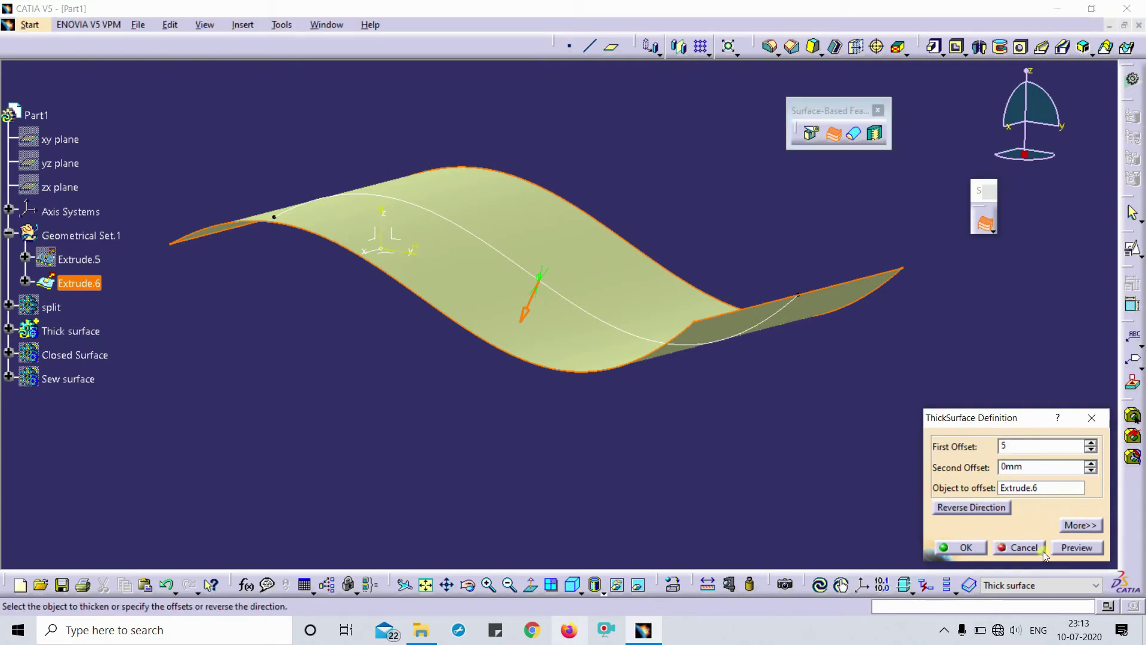
left_click(1073, 548)
middle_click_drag(423, 533, 647, 350)
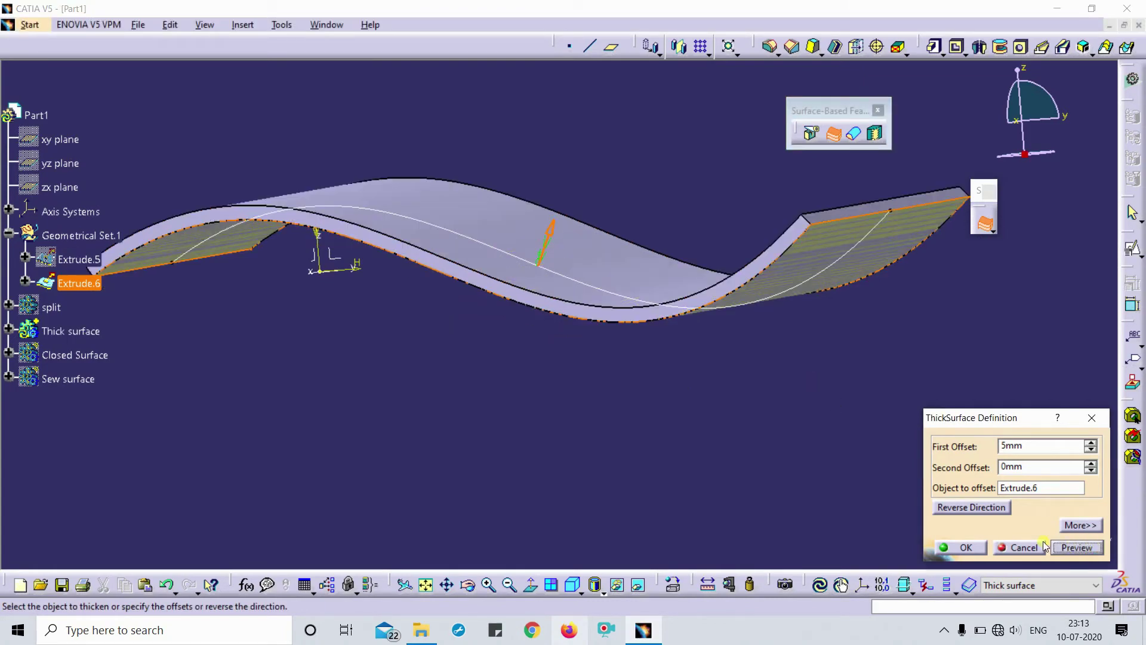
middle_click_drag(531, 379, 536, 411)
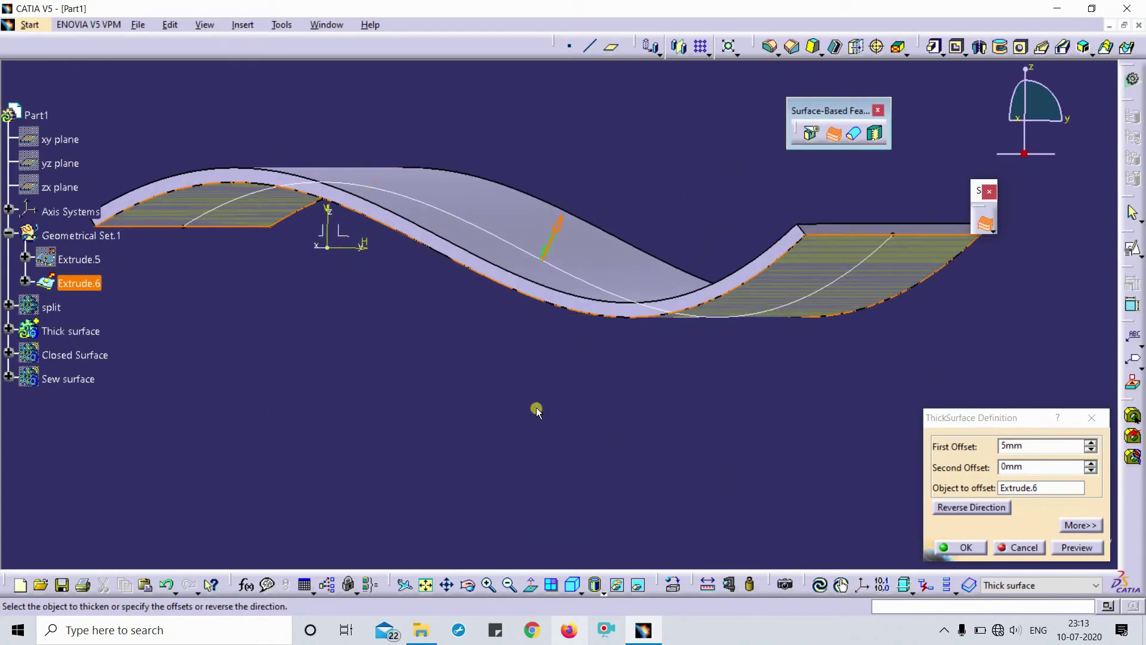
Set the thick surface's second offset to 10 mm, preview it, and create the feature.
left_click(1016, 471)
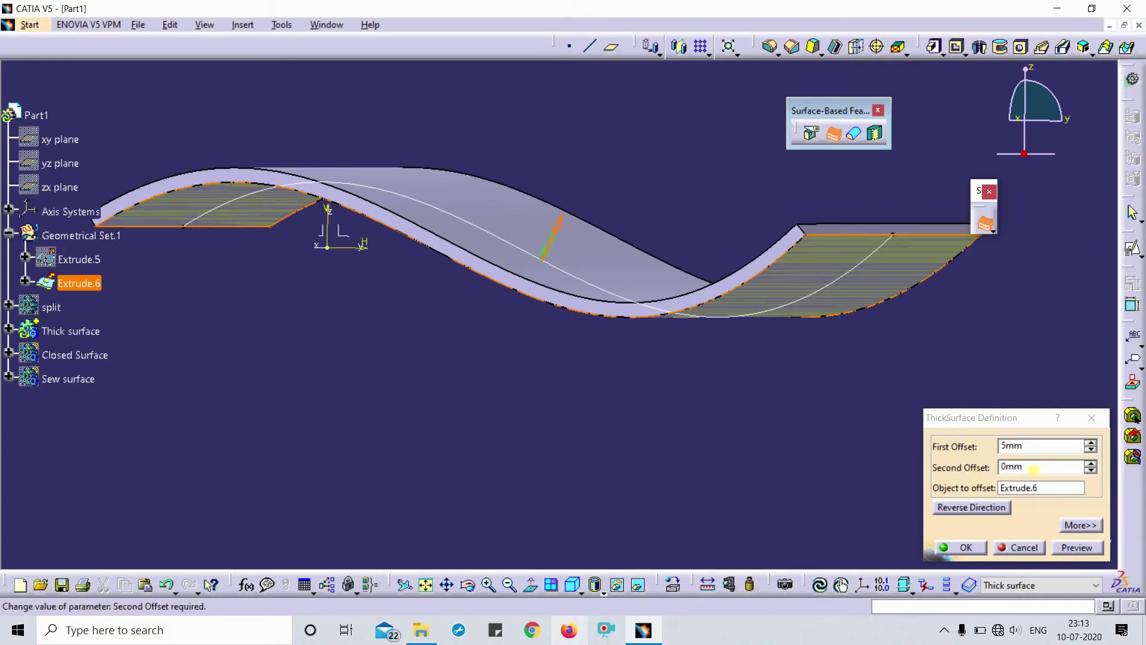
double_click(1034, 470)
middle_click_drag(522, 325, 631, 324)
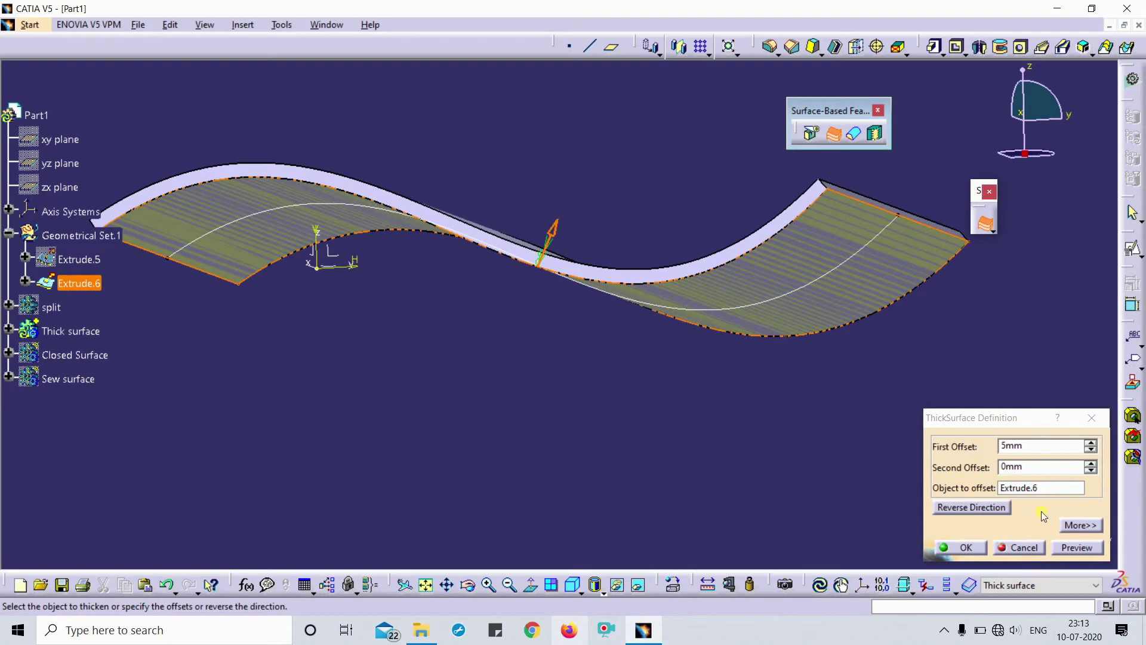
left_click(1092, 464)
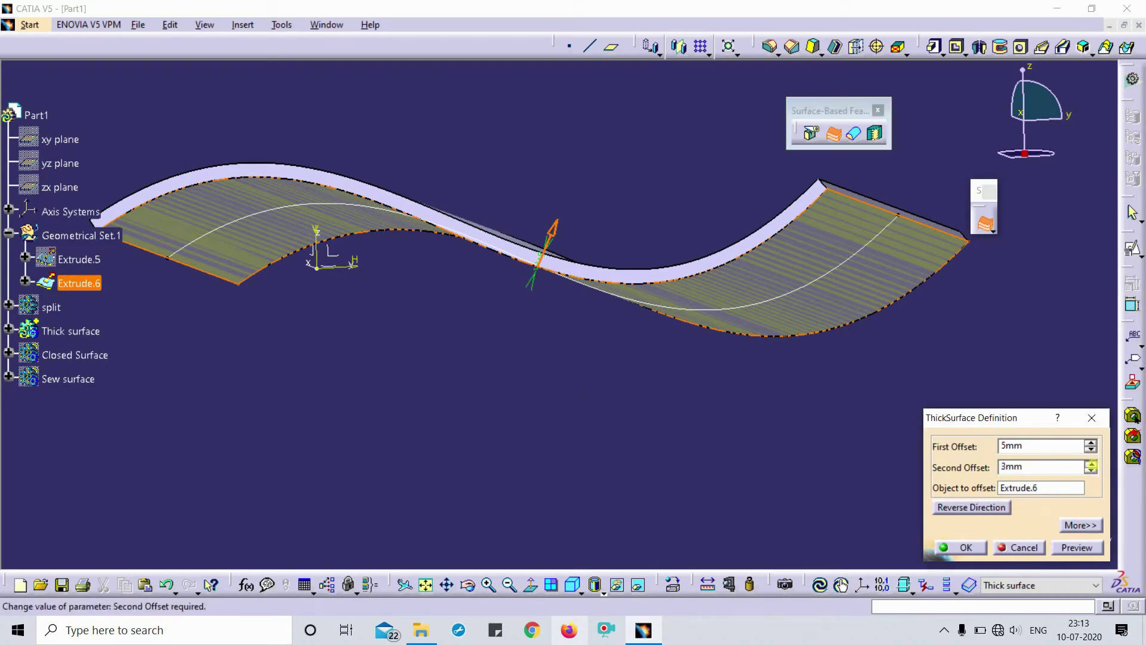
middle_click_drag(481, 292, 560, 208)
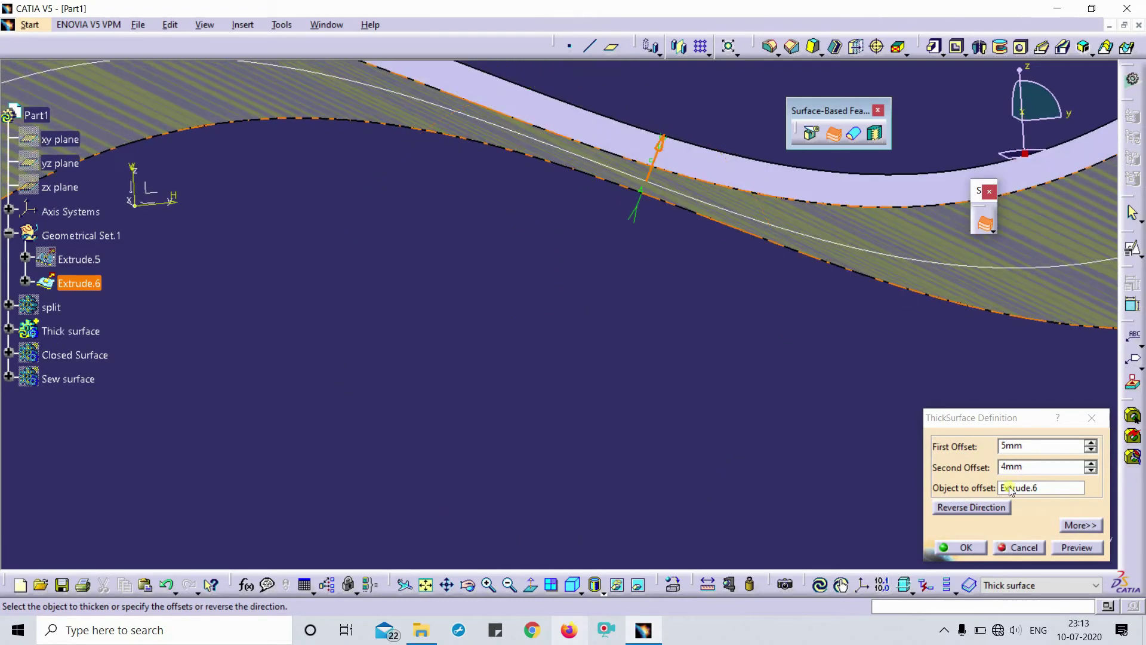
left_click(1091, 463)
left_click(1090, 463)
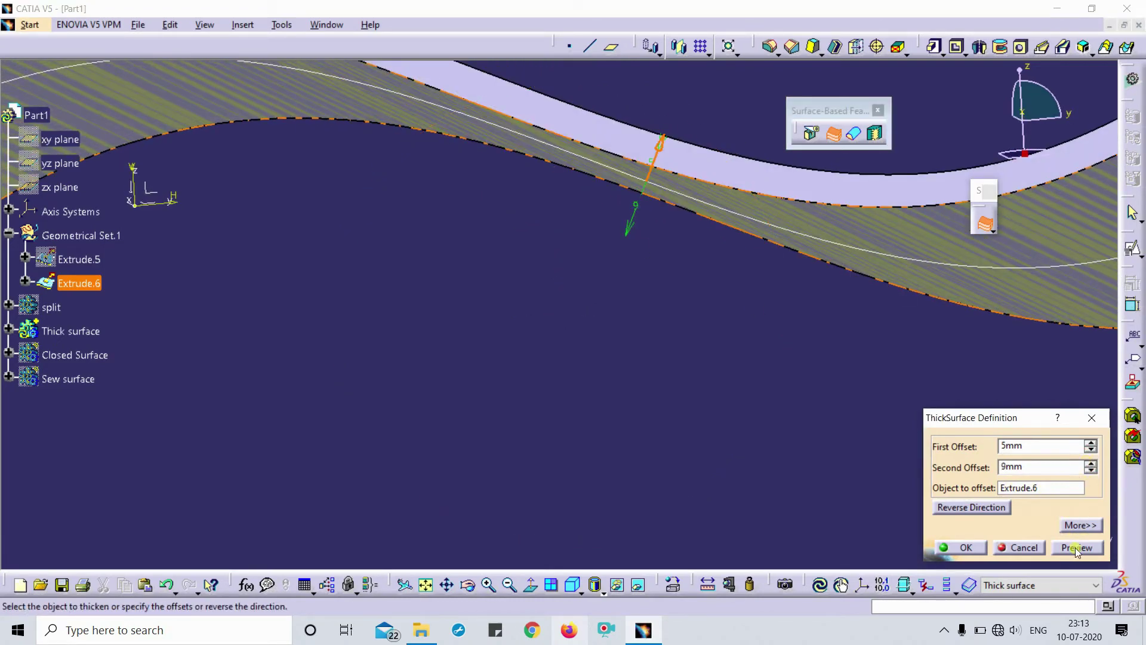
left_click(1091, 463)
left_click(1075, 546)
middle_click_drag(591, 359, 597, 454)
middle_click_drag(652, 180, 576, 197)
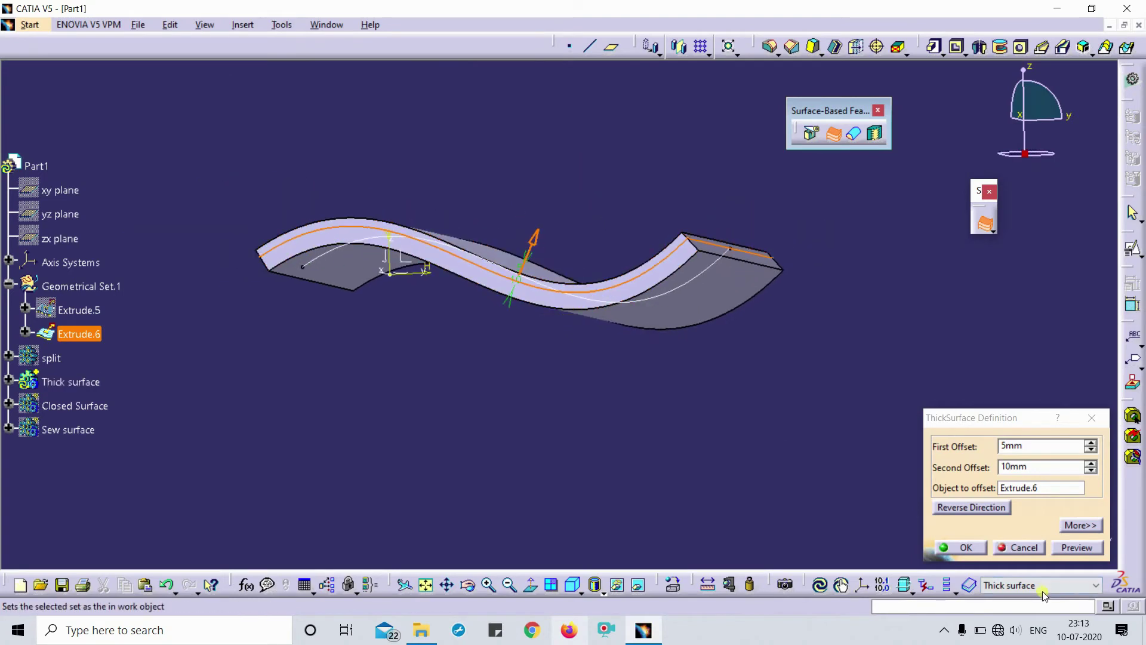
left_click(966, 547)
Hide the Thick surface body and the extruded surface Extrude.6.
middle_click_drag(683, 149, 561, 468)
left_click(573, 585)
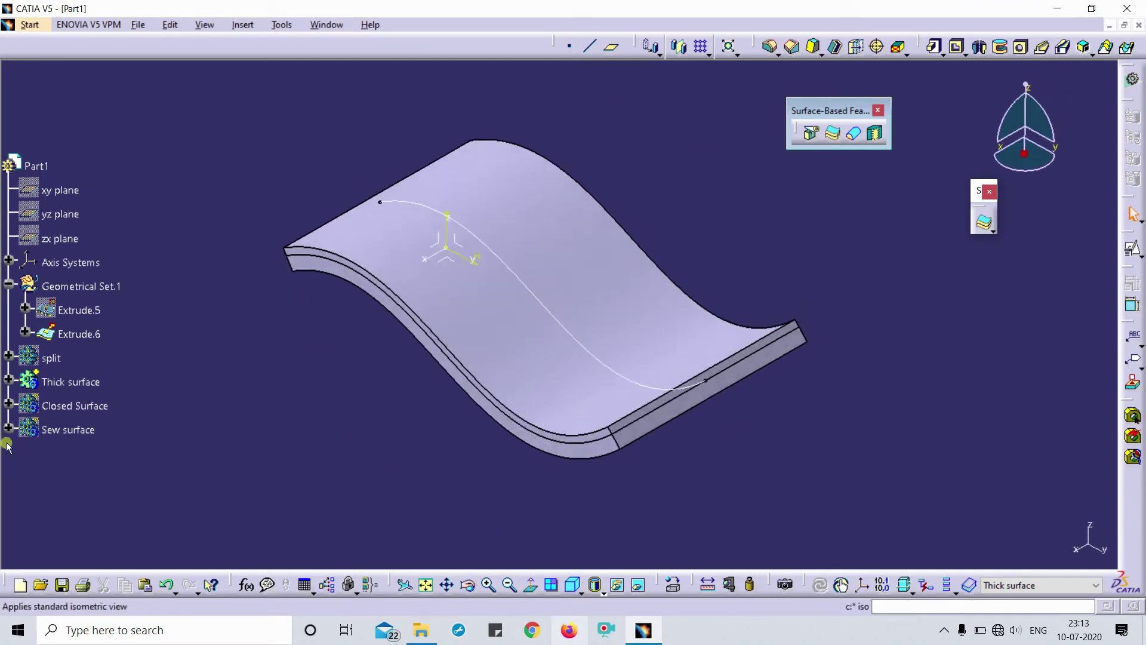
left_click(94, 379)
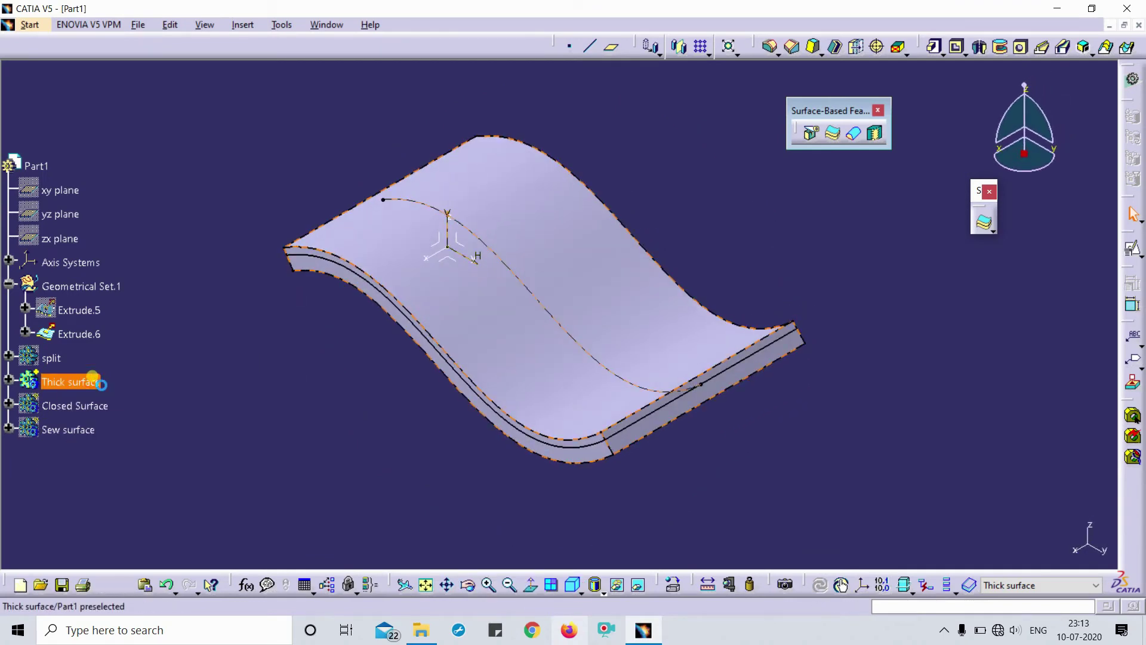
key("space")
left_click(606, 301)
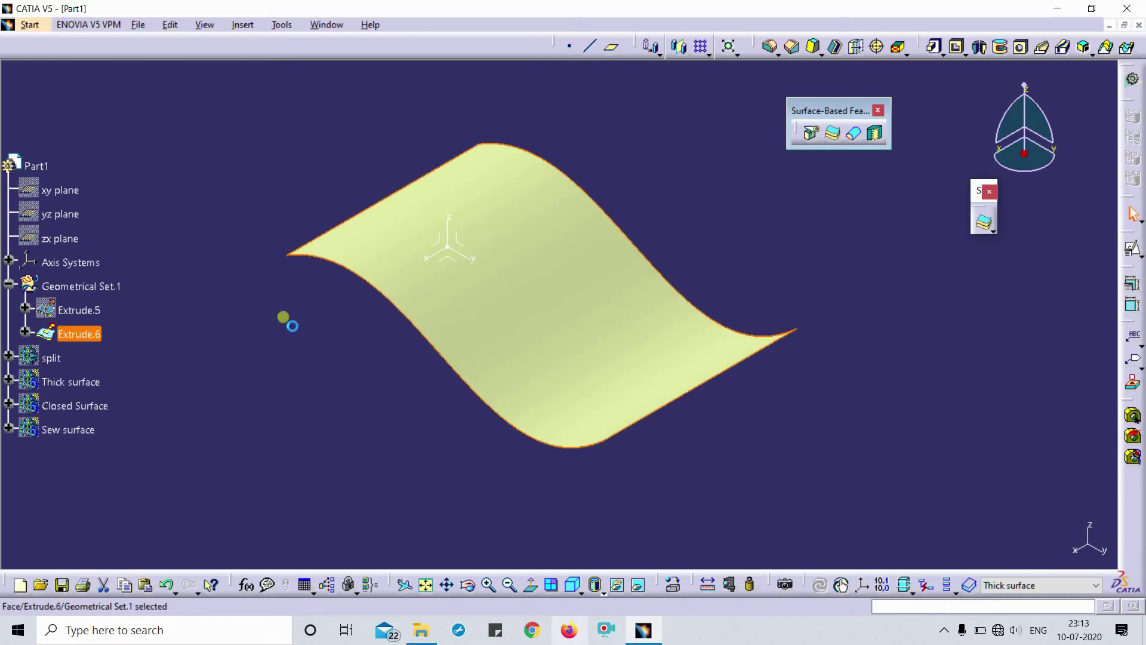
key("space")
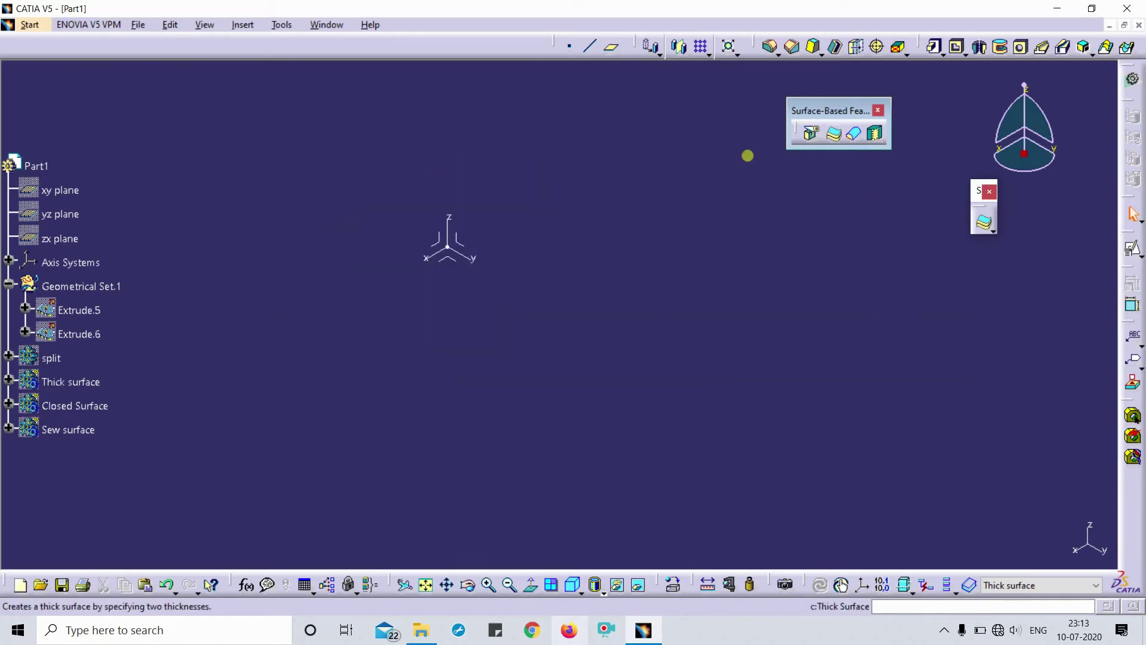
Set the Closed Surface body as the in-work object and switch to the Generative Shape Design workbench.
right_click(82, 411)
left_click(143, 206)
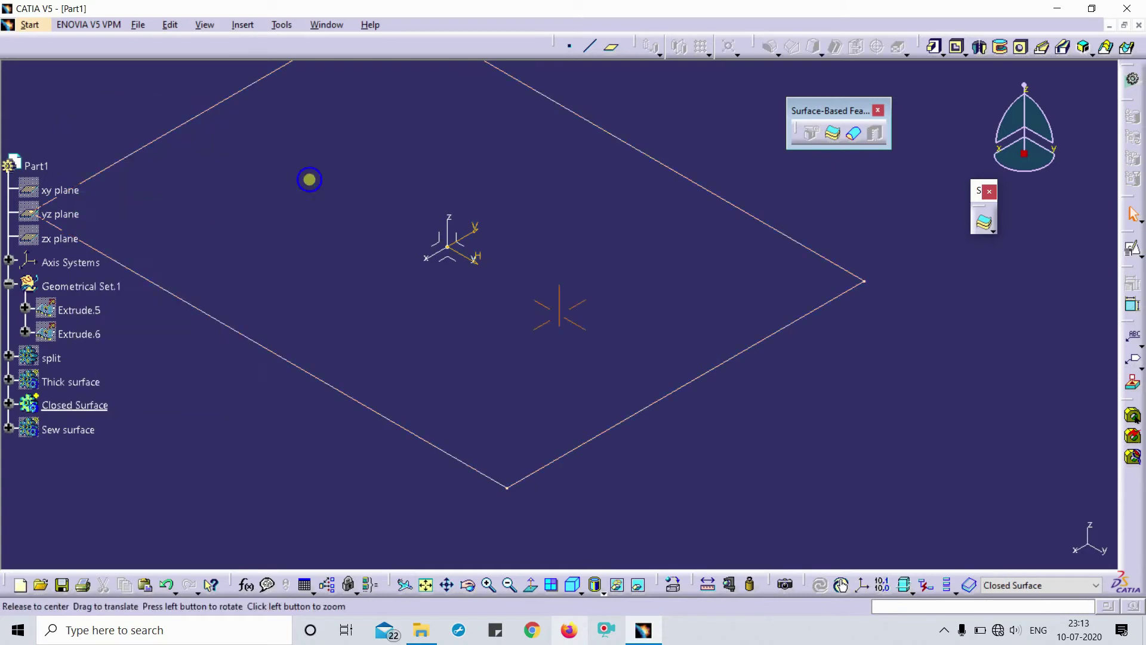
middle_click_drag(309, 179, 87, 46)
left_click(30, 27)
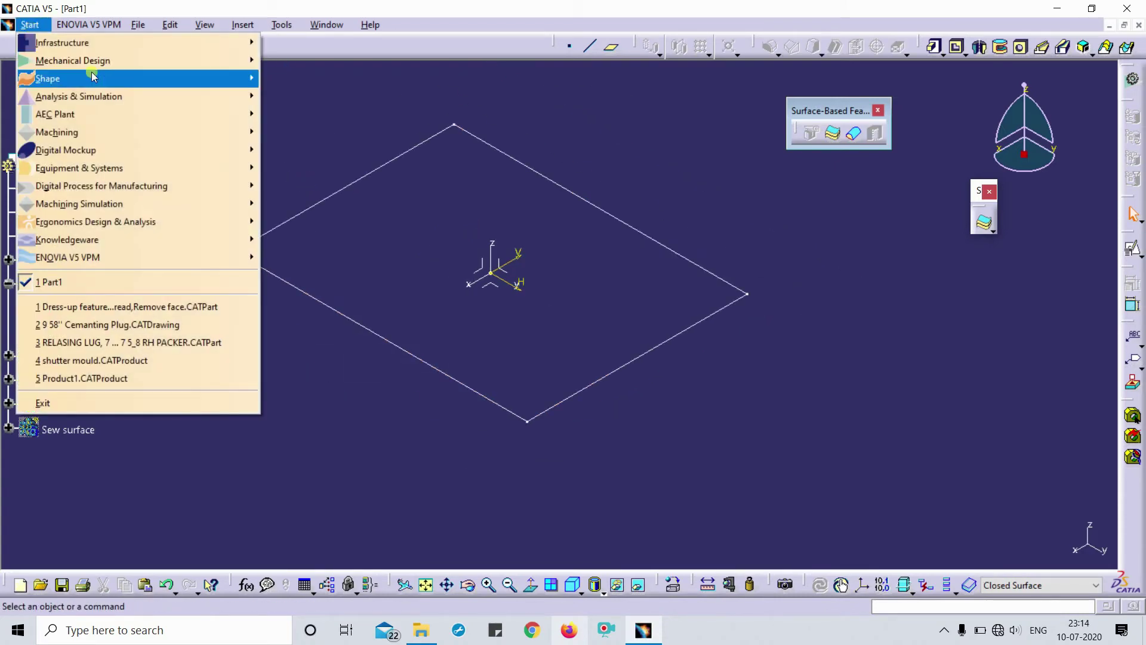
mouse_move(89, 76)
left_click(392, 152)
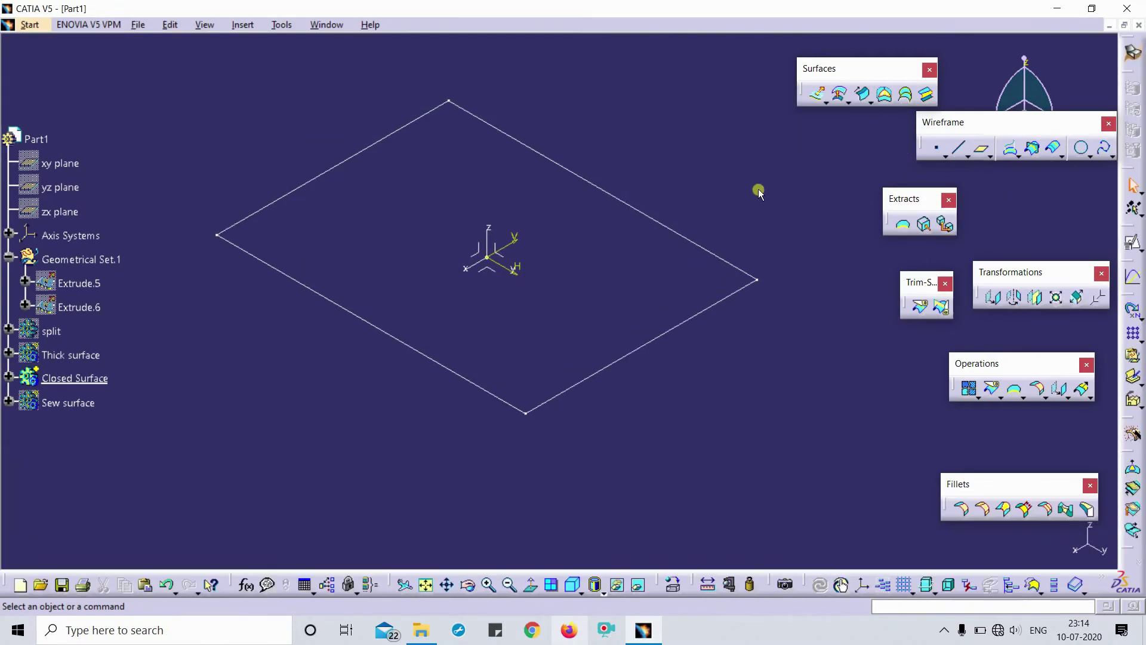
Extrude the rectangular sketch as a surface, 80 mm in both directions along the sketch normal.
left_click(817, 95)
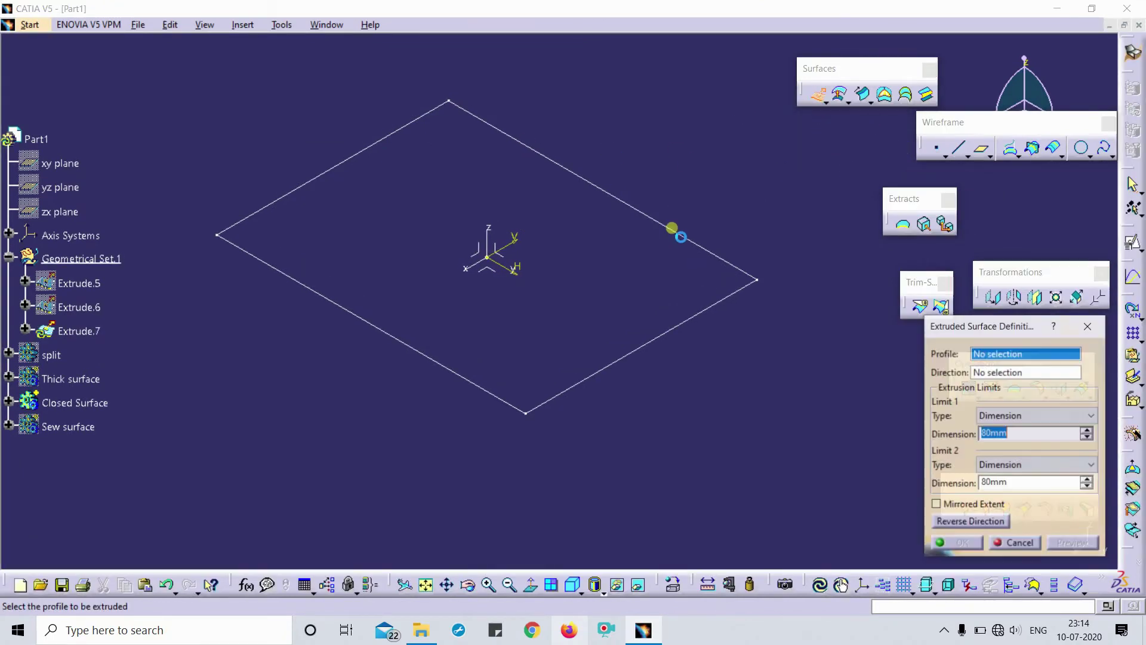
left_click(676, 235)
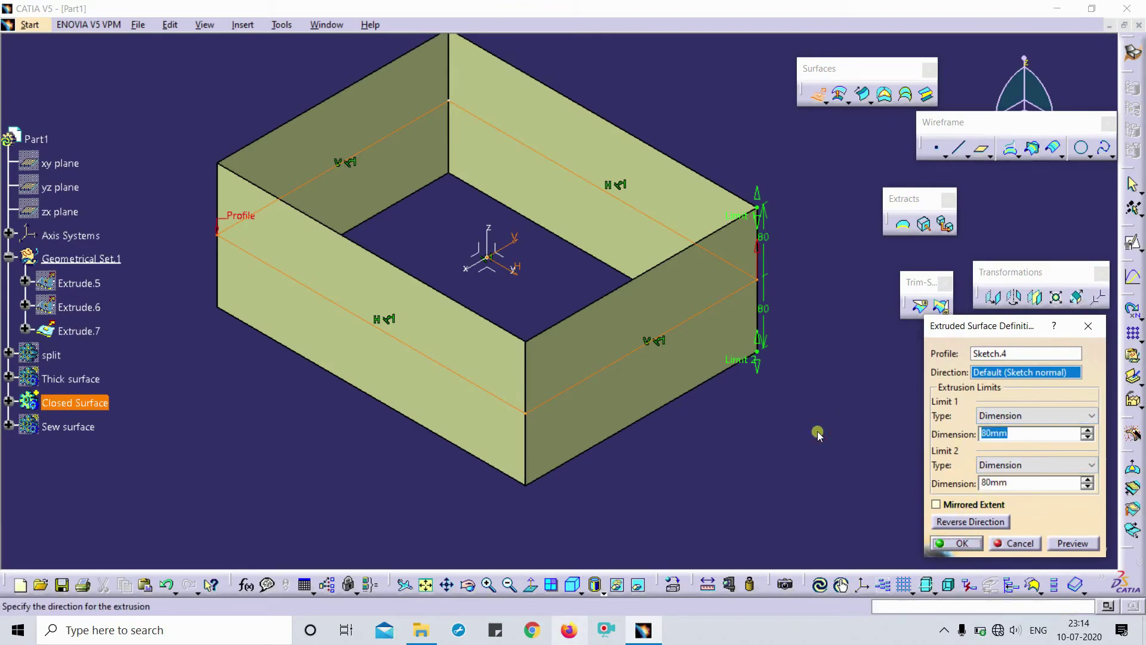
left_click(940, 544)
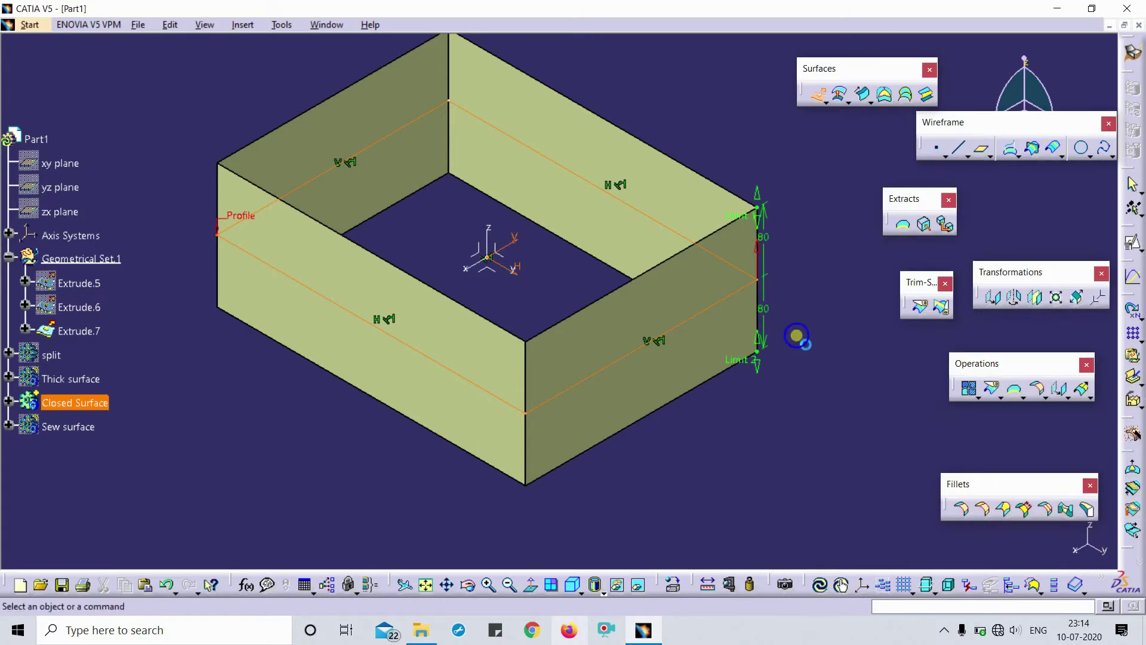
middle_click_drag(796, 335, 814, 415)
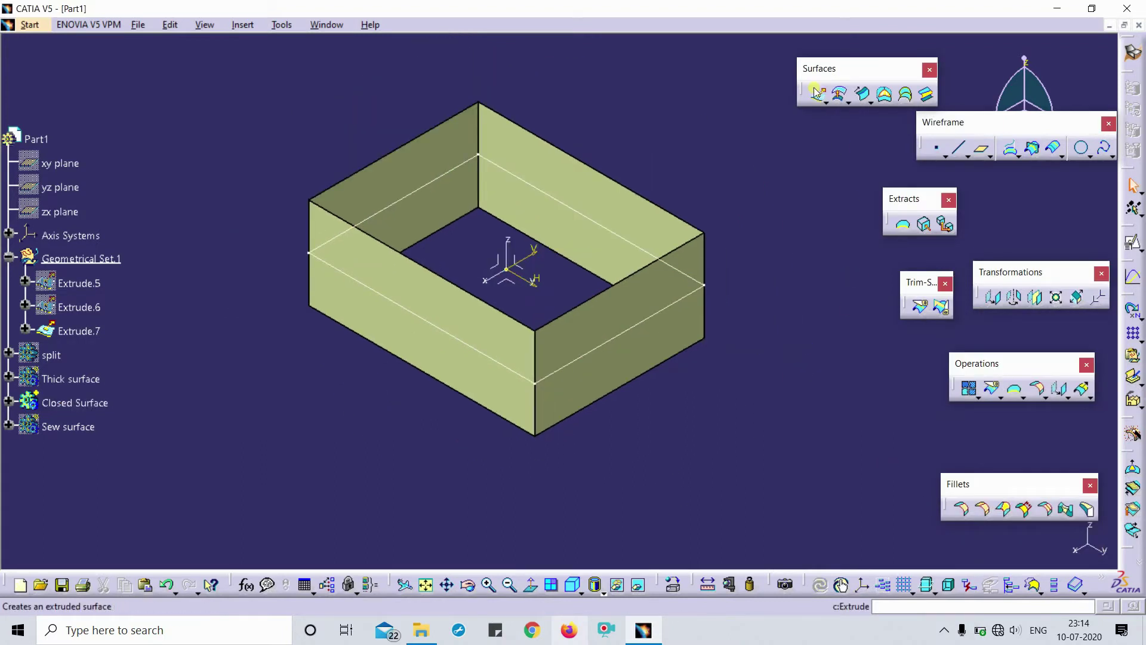
Close the upper opening of the extruded box with a Fill surface bounded by its four upper edges.
left_click(885, 94)
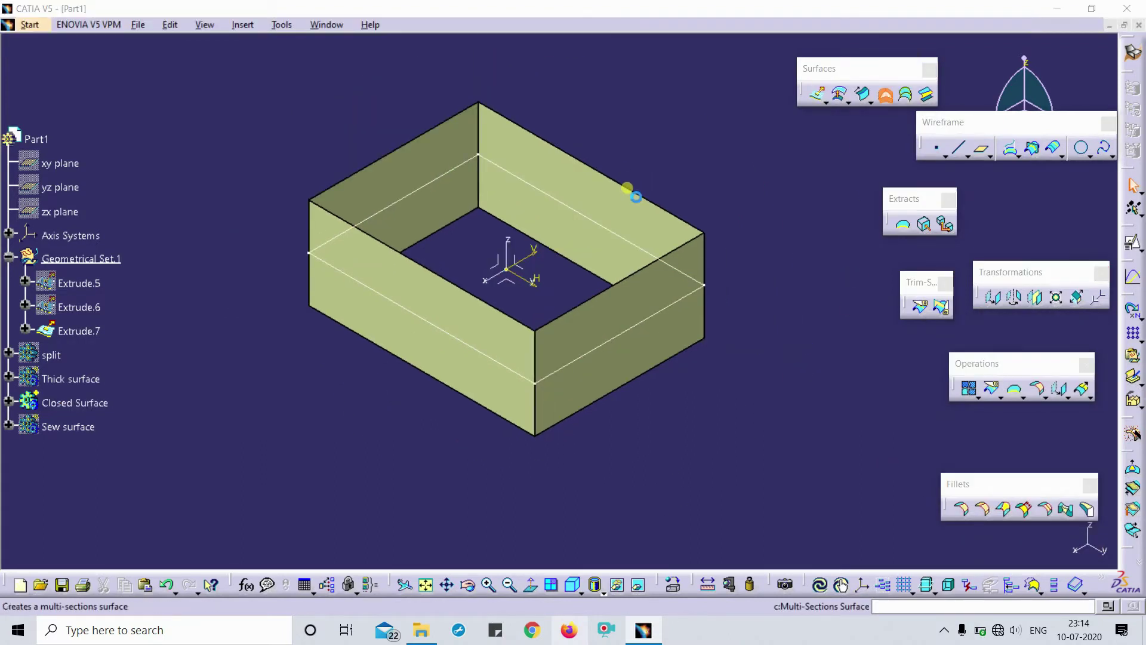
left_click(632, 191)
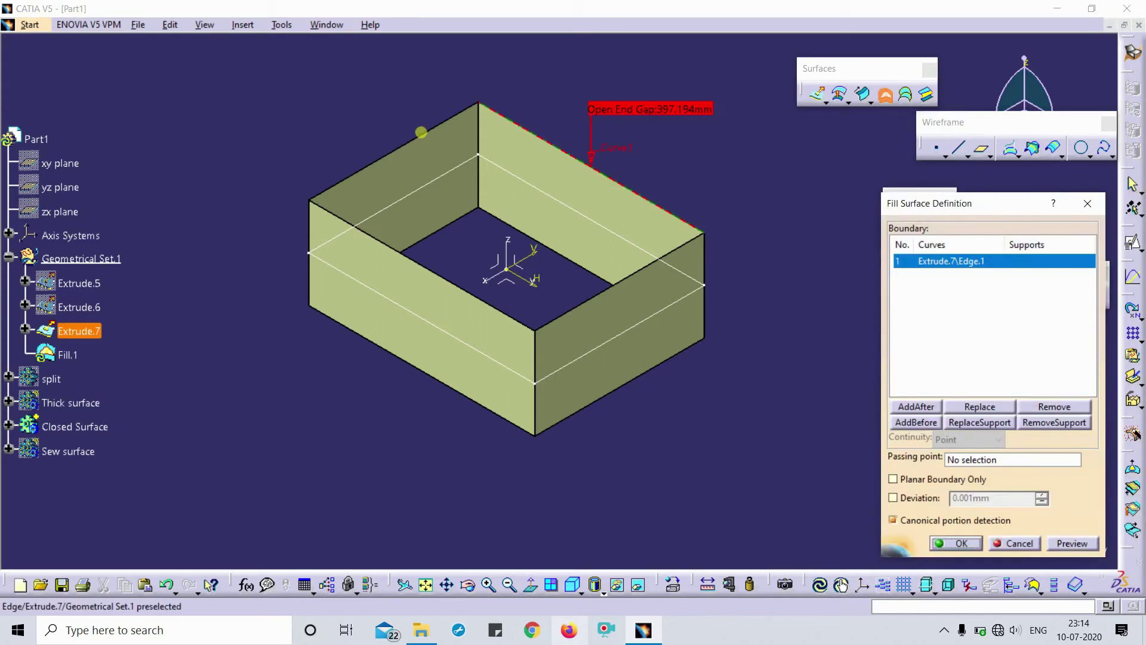
left_click(395, 179)
left_click(447, 278)
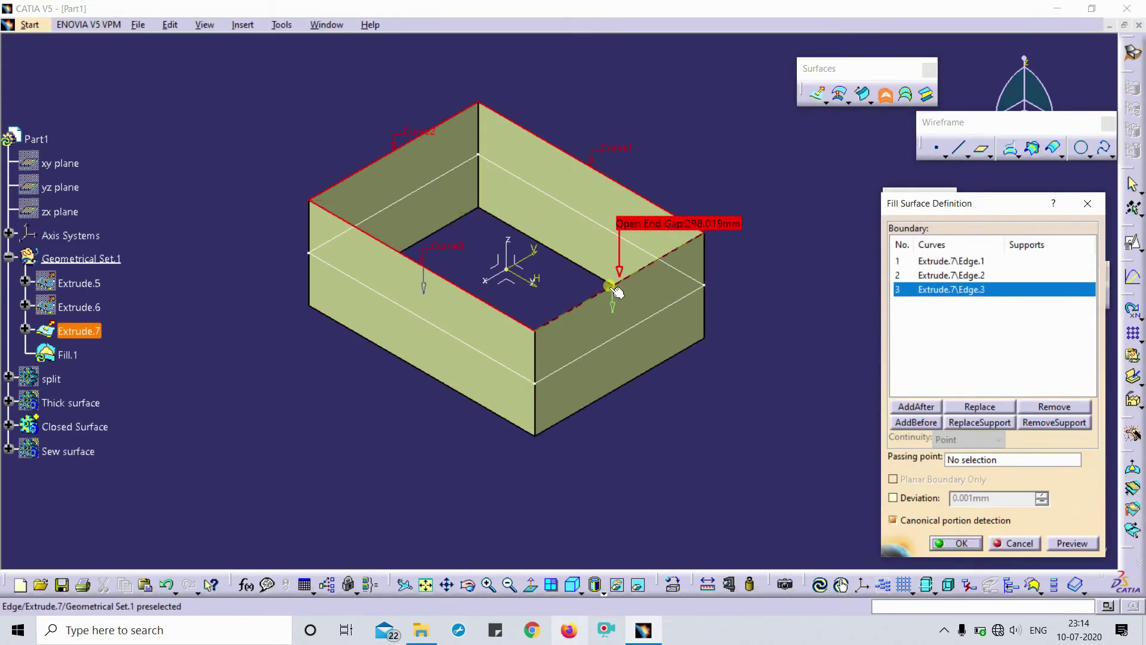
left_click(616, 292)
key("Return")
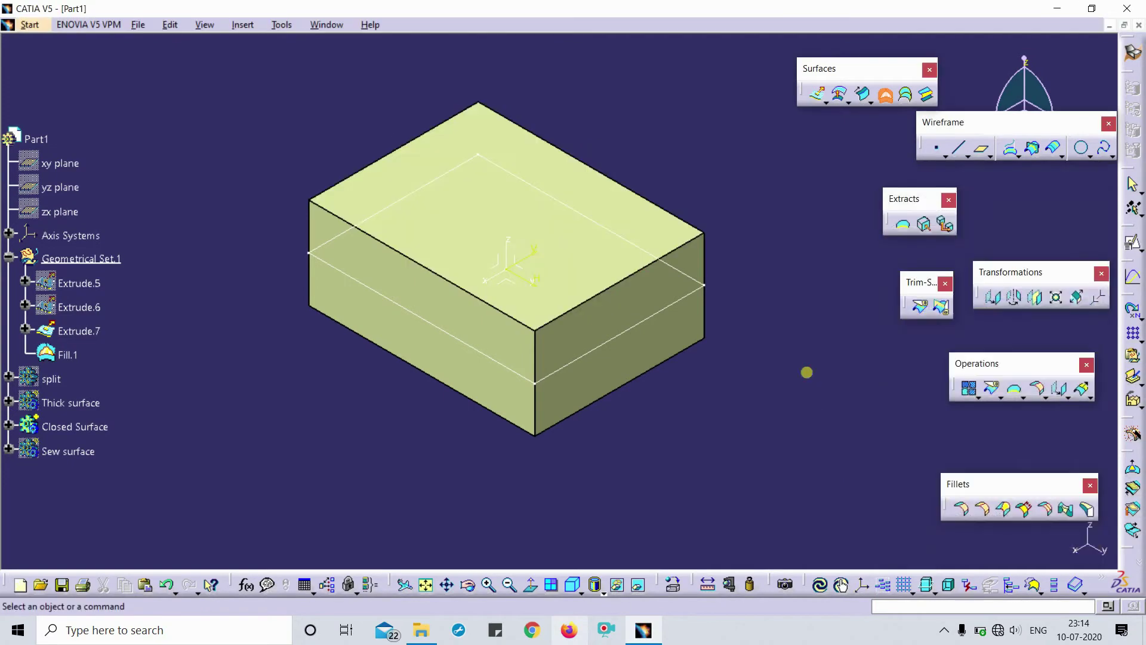
Close the underside of the extruded box with a second Fill surface bounded by its four lower edges.
left_click(885, 95)
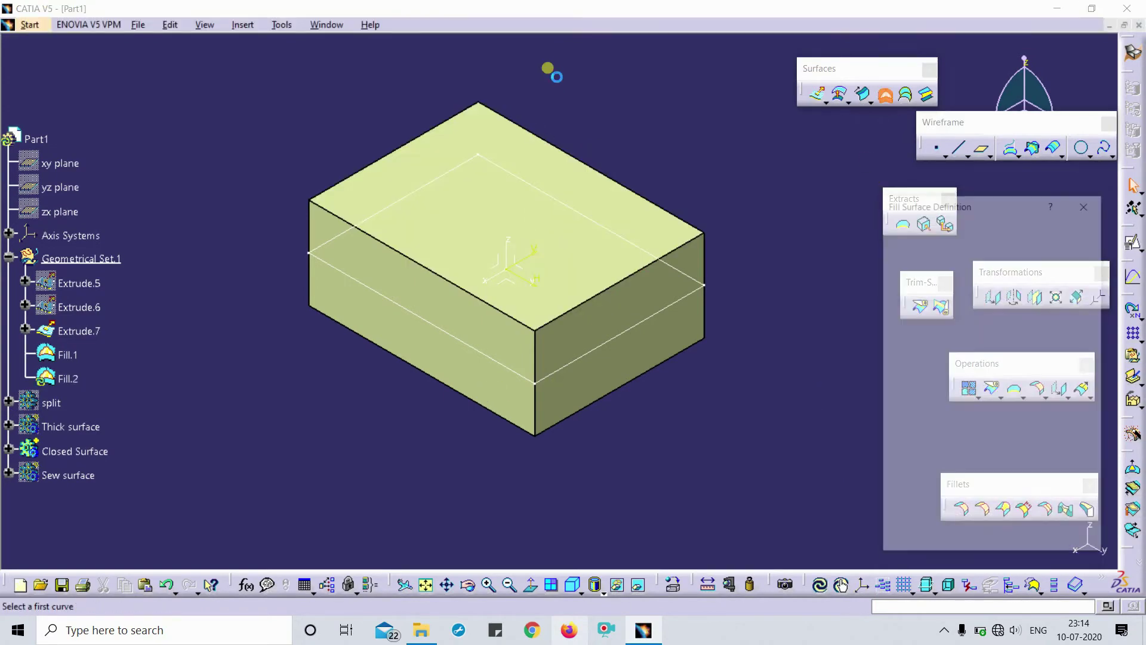
middle_click_drag(551, 351, 556, 149)
left_click(497, 172)
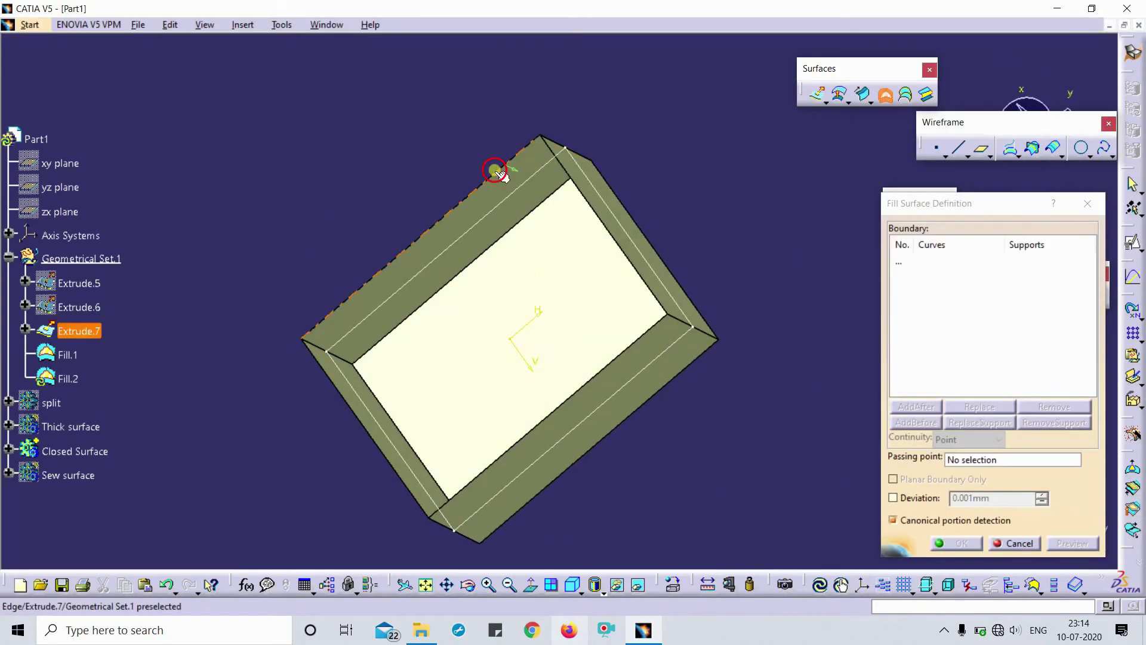
left_click(572, 183)
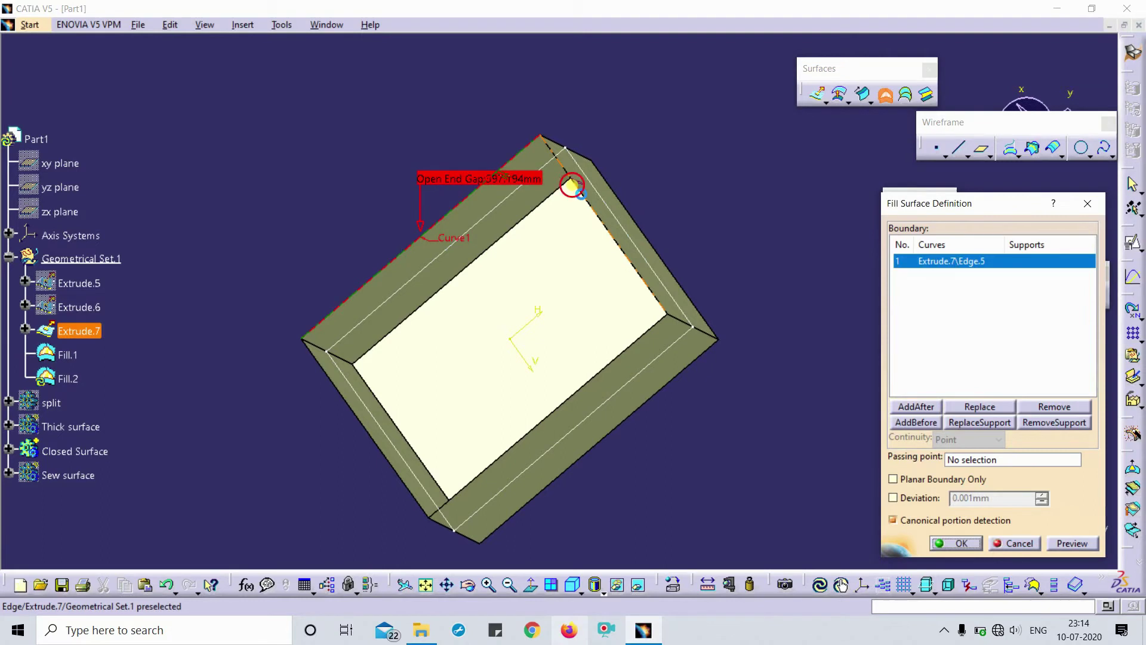
left_click(588, 380)
left_click(374, 435)
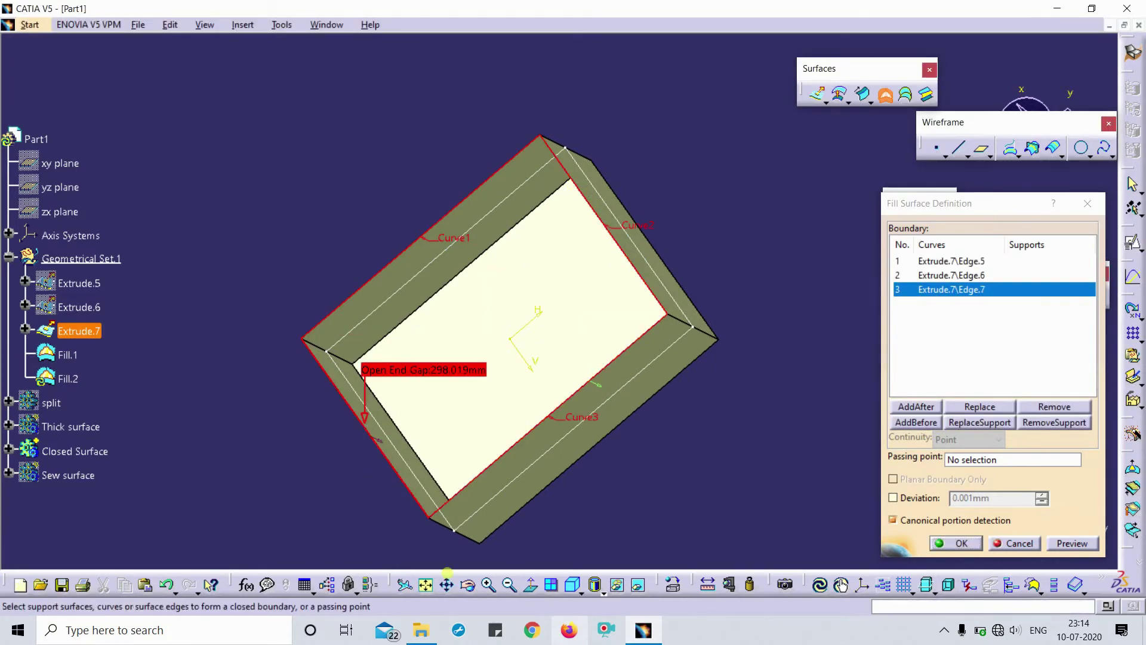
left_click(934, 542)
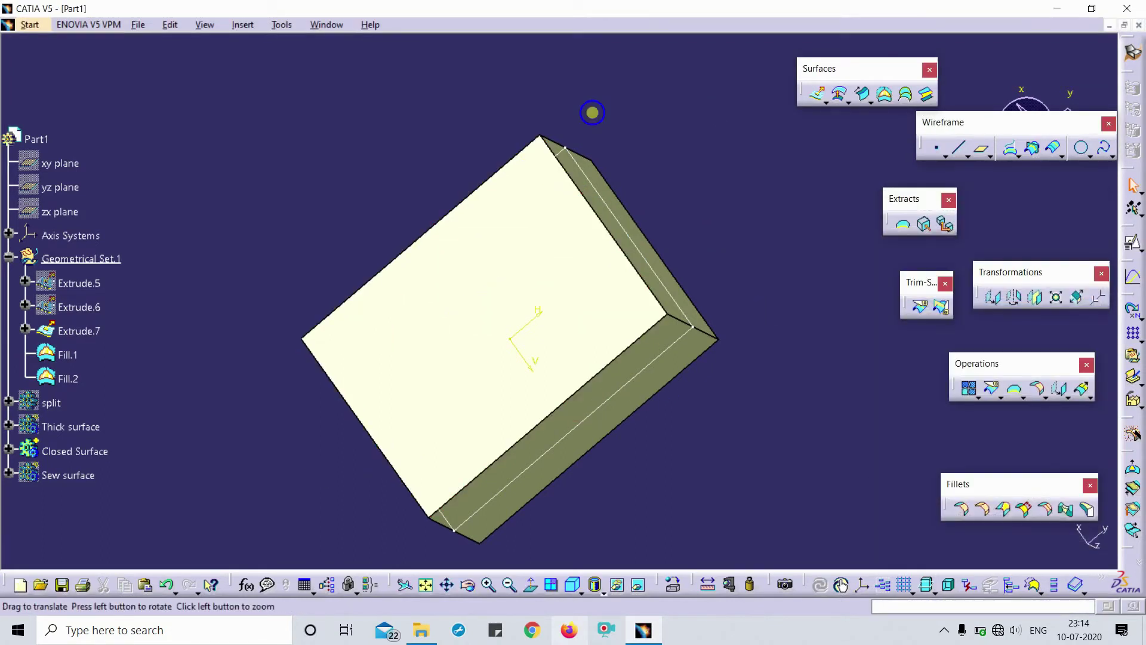
middle_click_drag(591, 109, 643, 398)
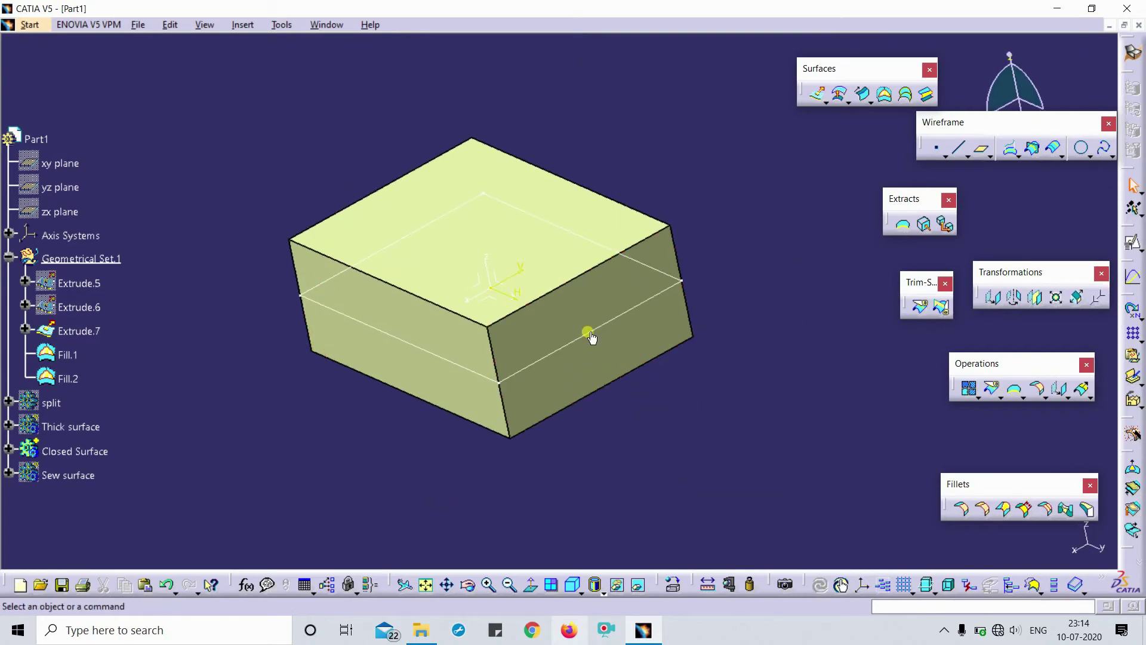
Hide the rectangular profile sketch of the box surface.
left_click(592, 330)
left_click(684, 506)
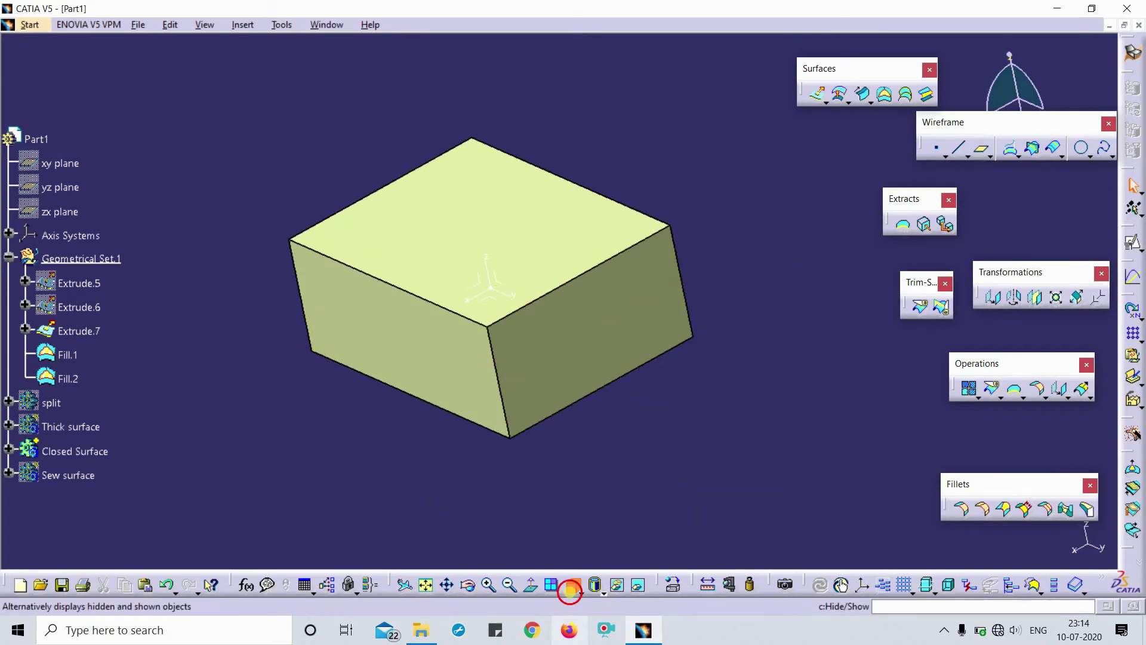
left_click(573, 585)
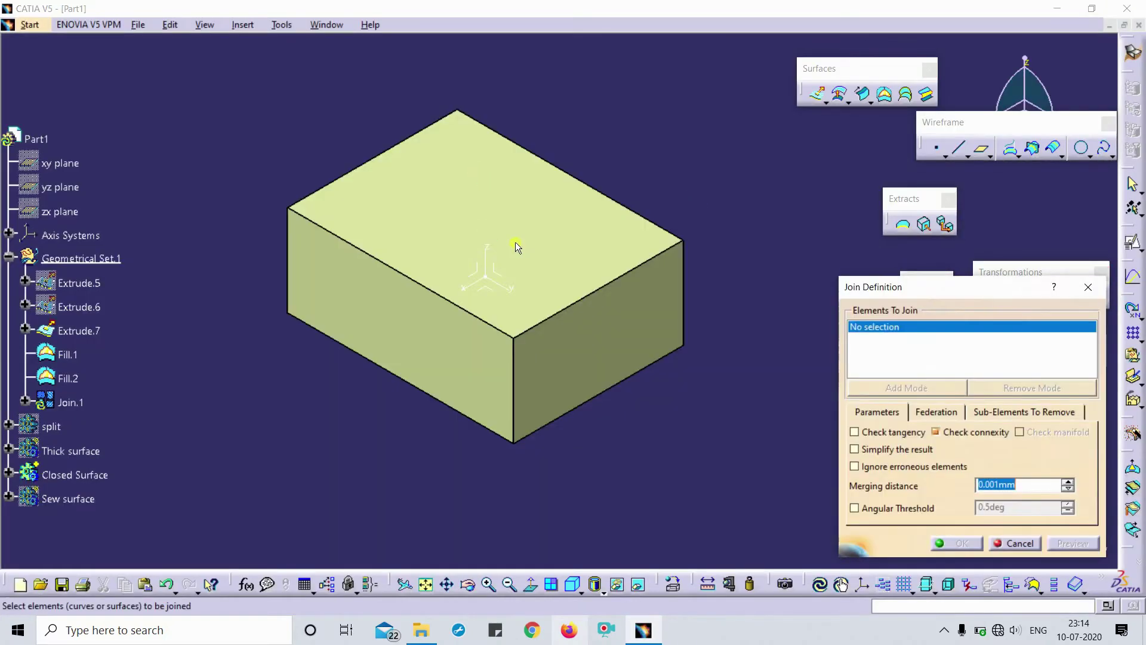
Join the upper fill with the side extrusion and lower fill using distance propagation and a 0.001 mm merging distance.
right_click(888, 347)
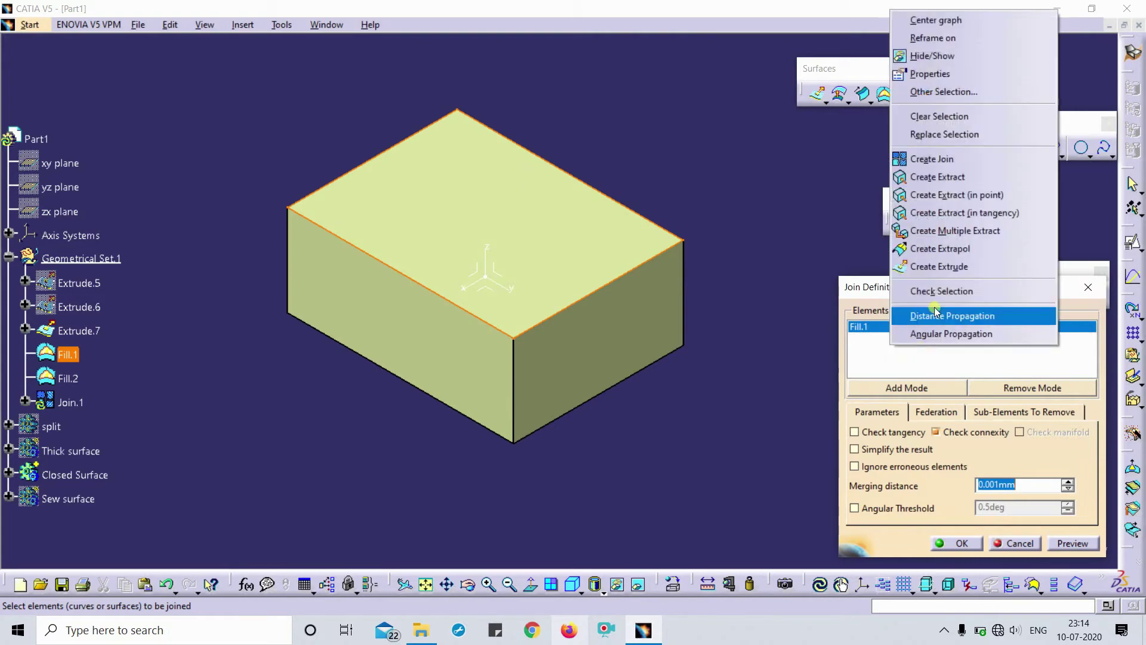
left_click(937, 317)
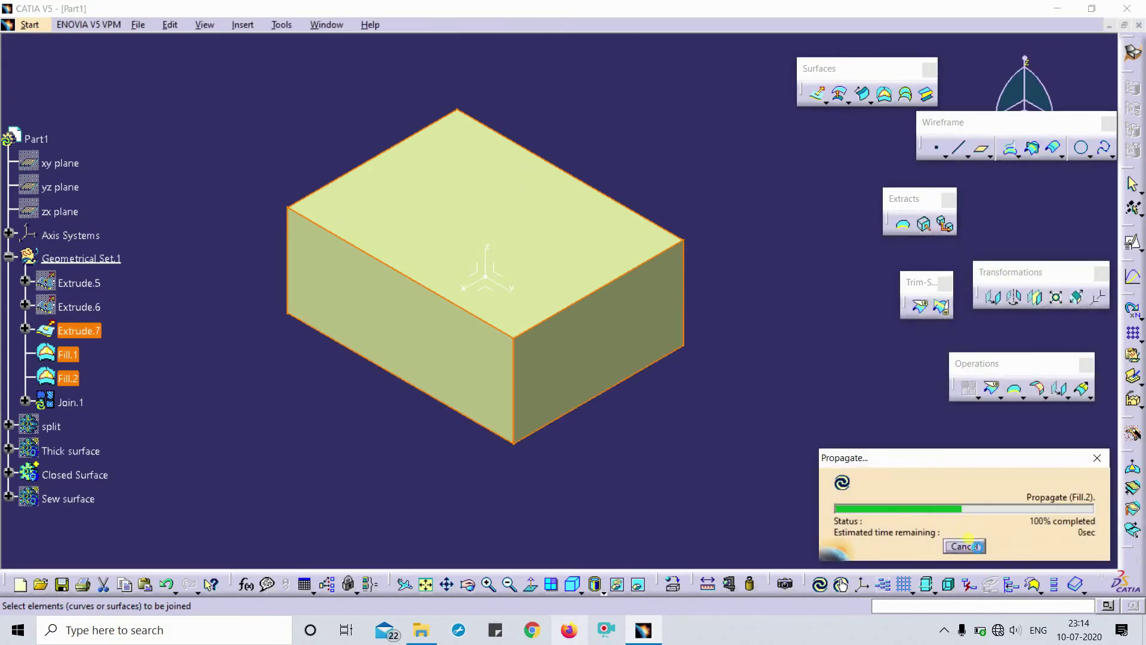
left_click(968, 543)
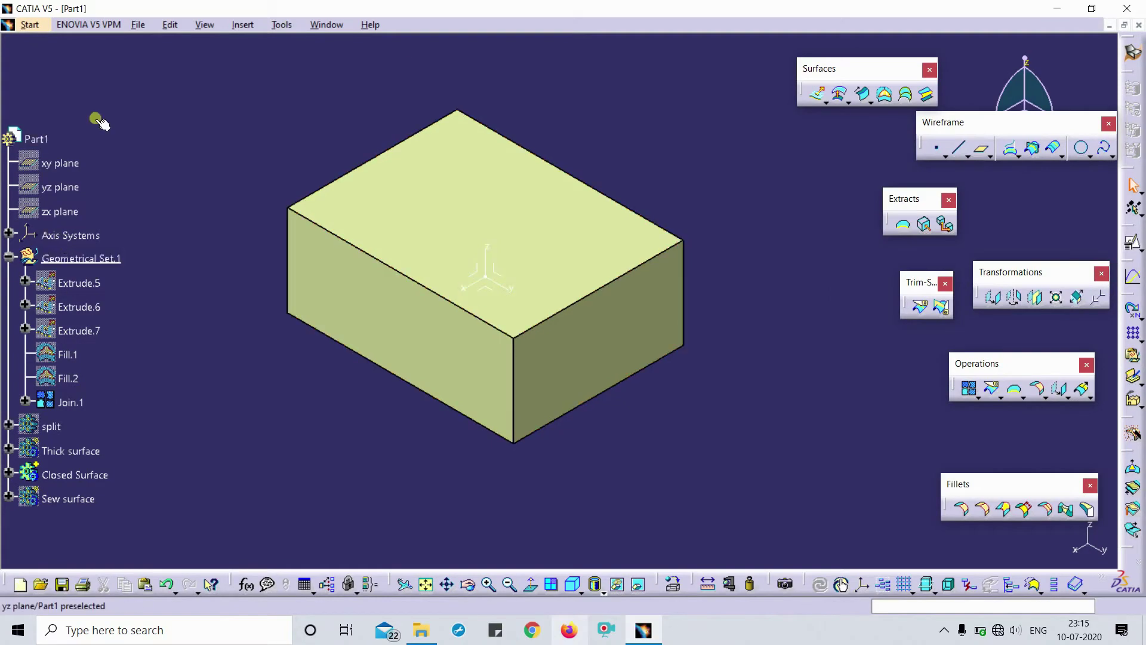
Switch back to the Part Design workbench.
scroll(493, 46, "down", 1)
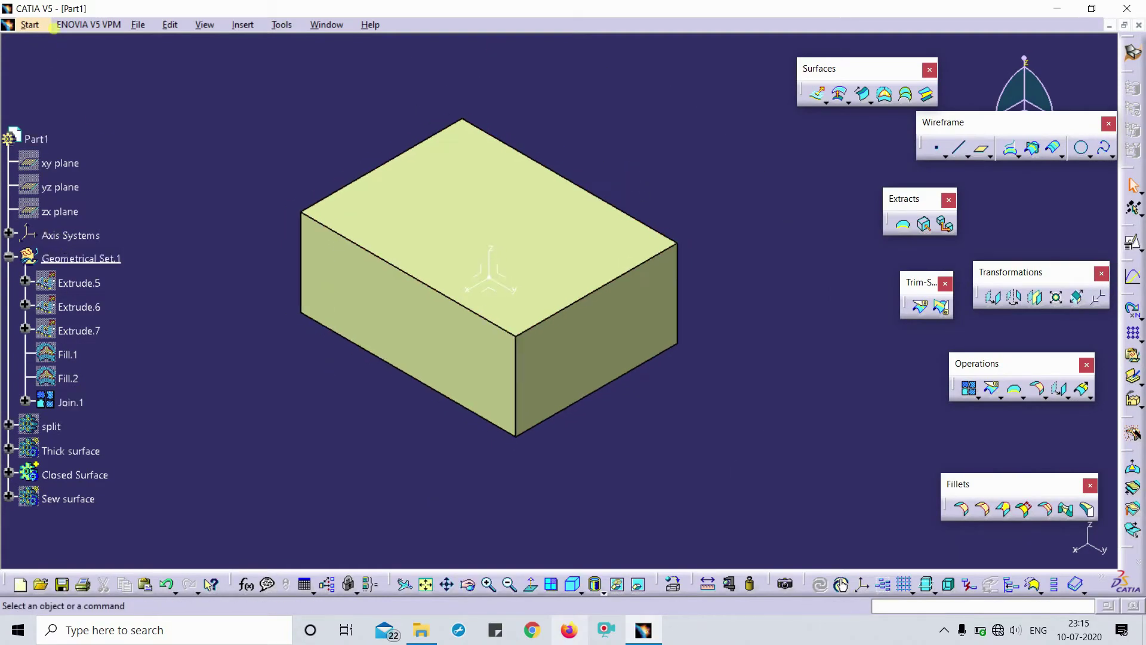
left_click(36, 29)
mouse_move(70, 60)
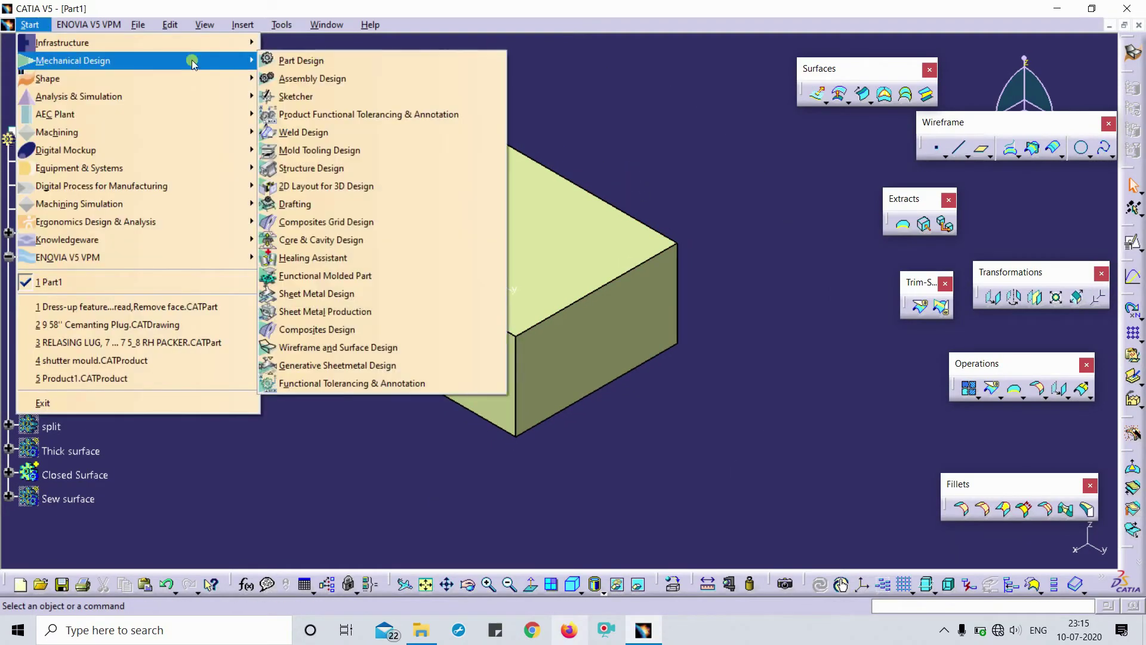
left_click(343, 60)
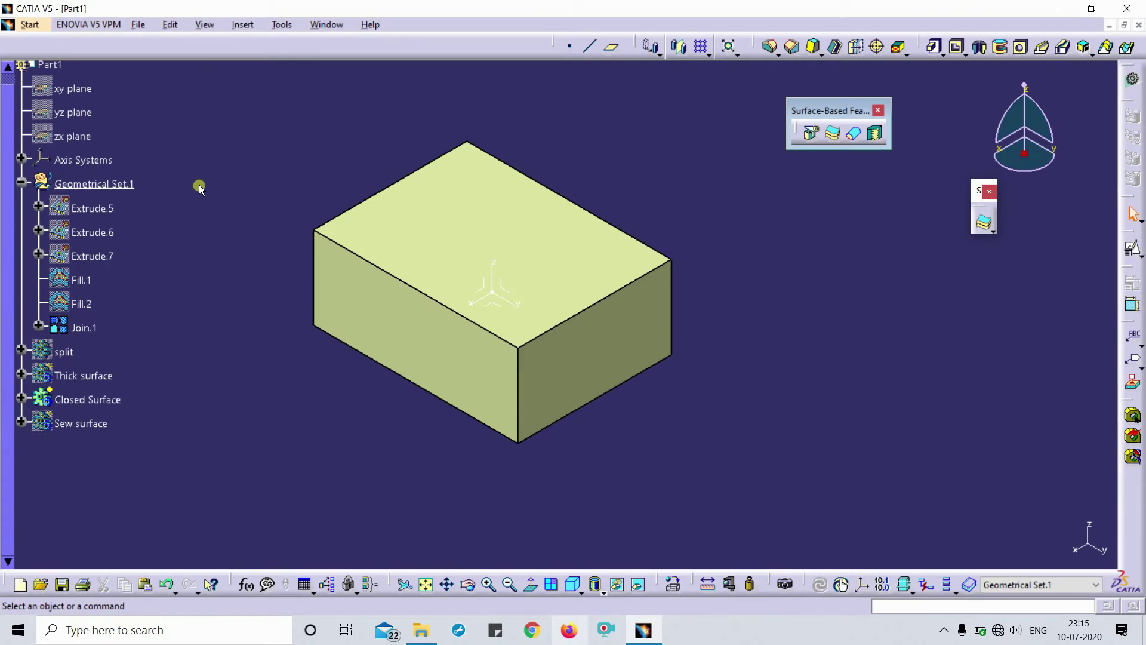
left_click(29, 26)
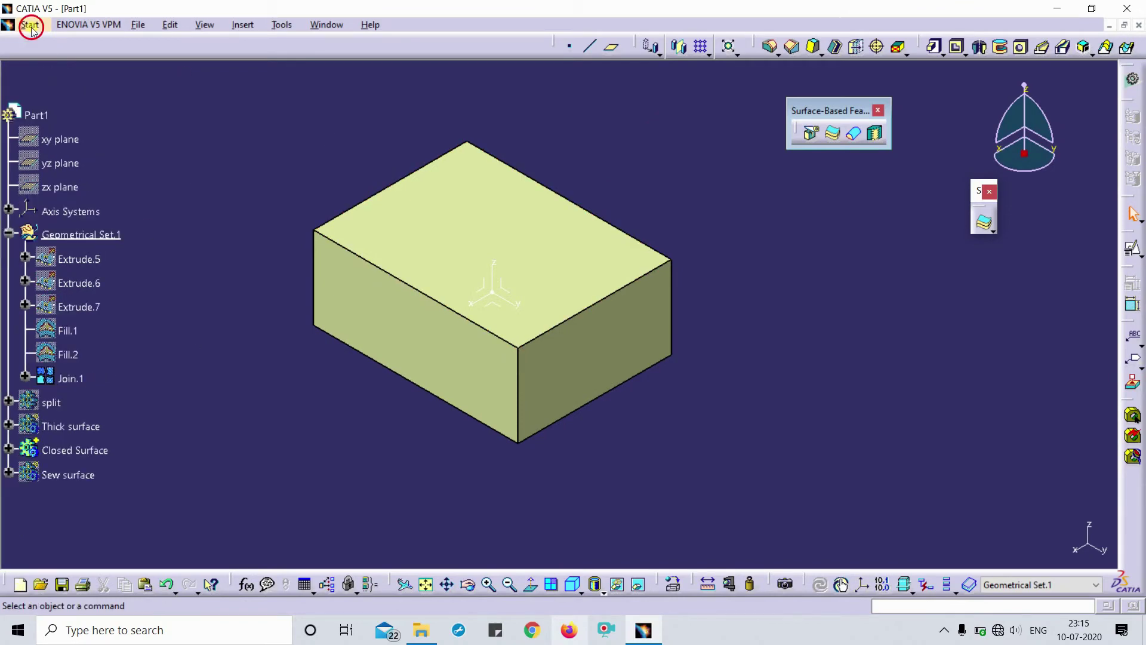
mouse_move(119, 58)
left_click(284, 59)
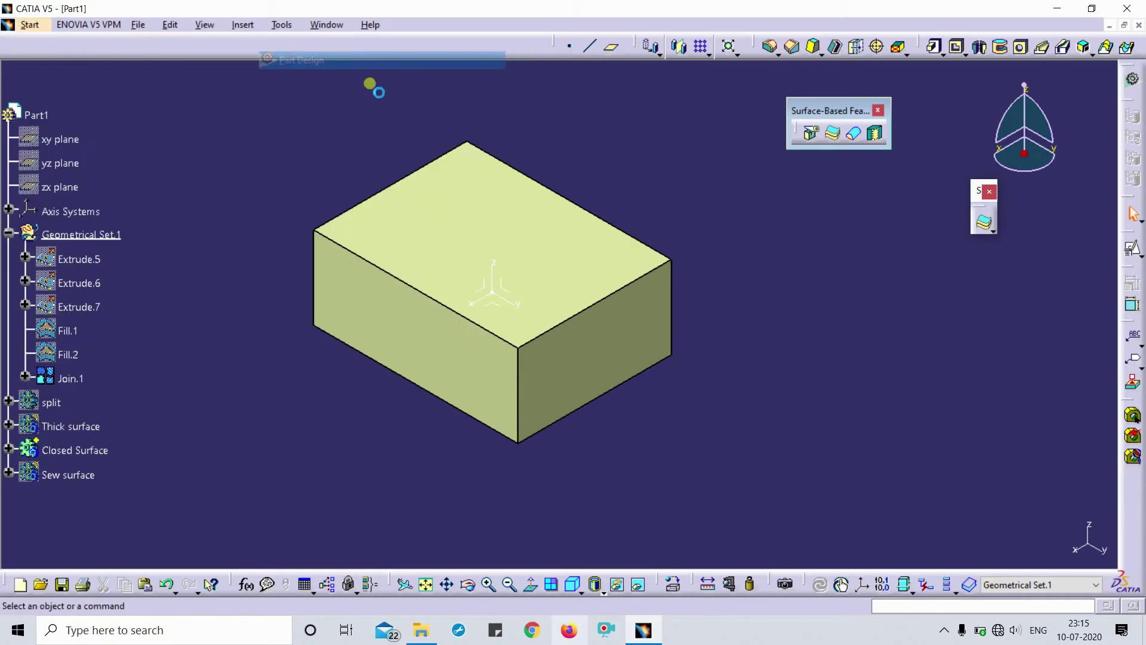
left_click(1092, 408)
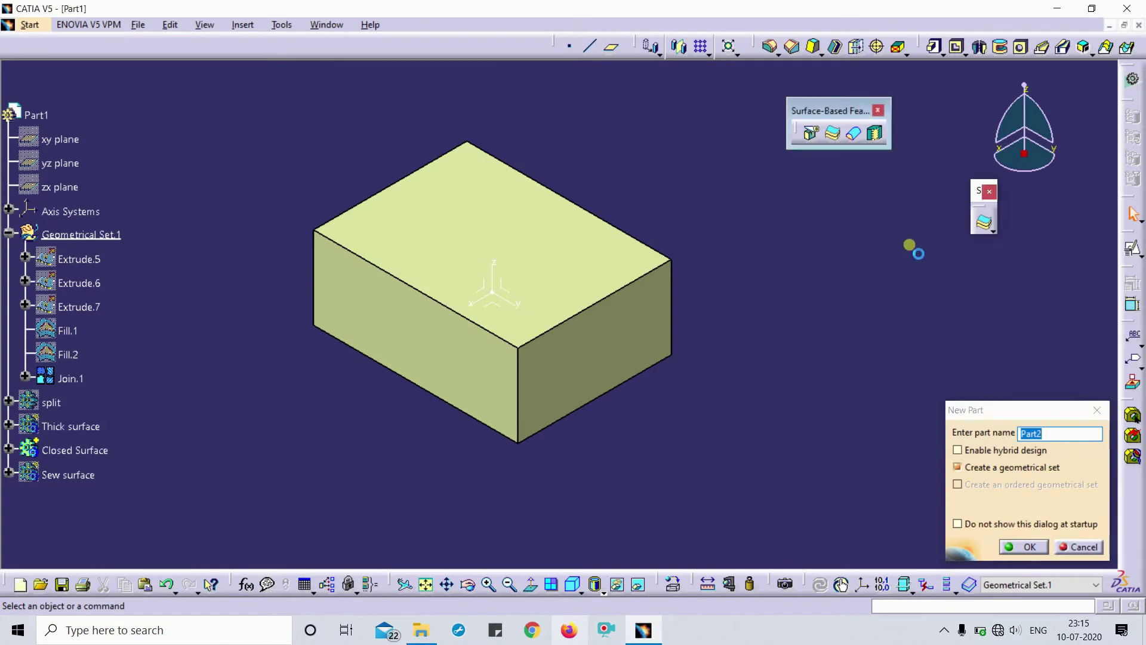
left_click(873, 132)
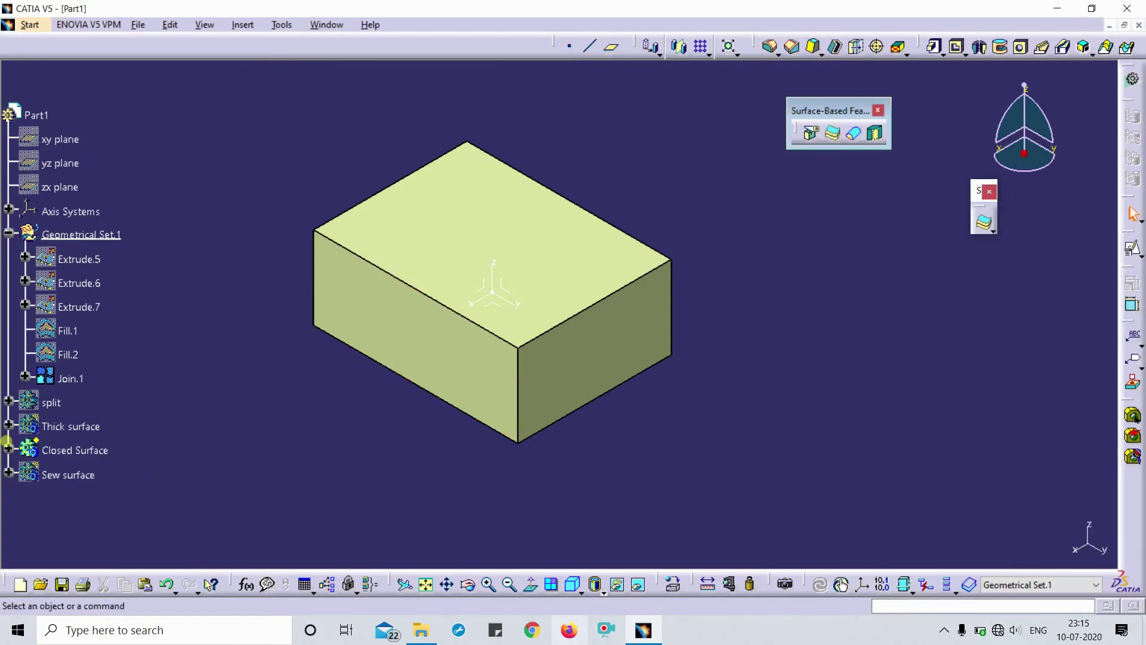
With the Closed Surface body as the in-work object, create a Close Surface feature from Join.1 and hide Join.1.
right_click(73, 450)
left_click(148, 253)
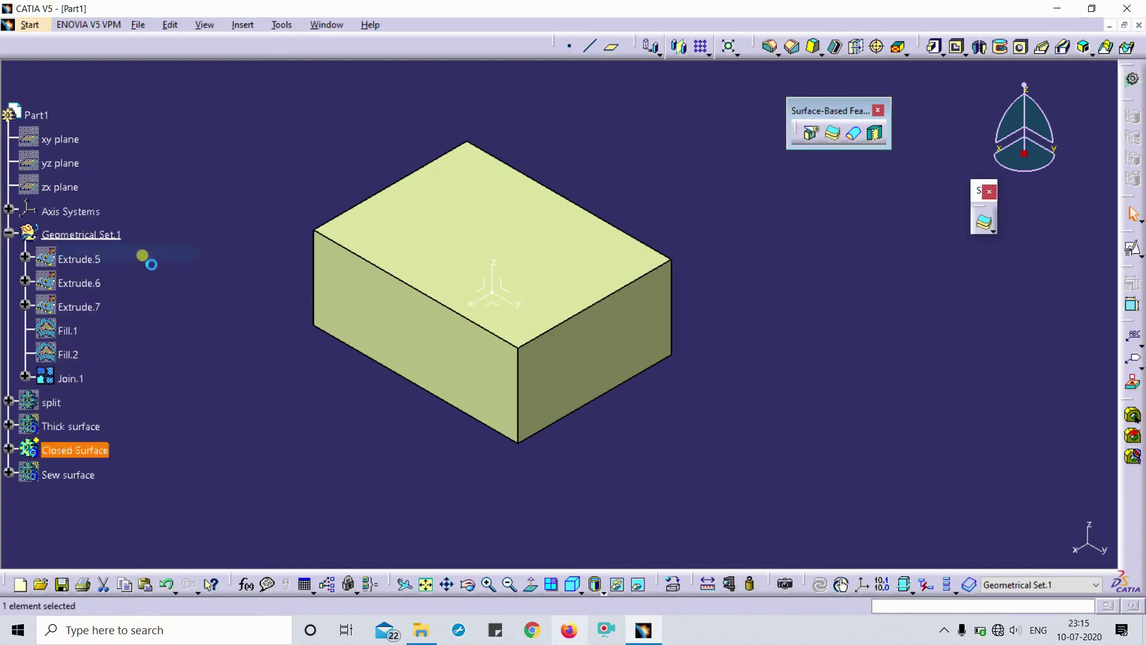
left_click(855, 134)
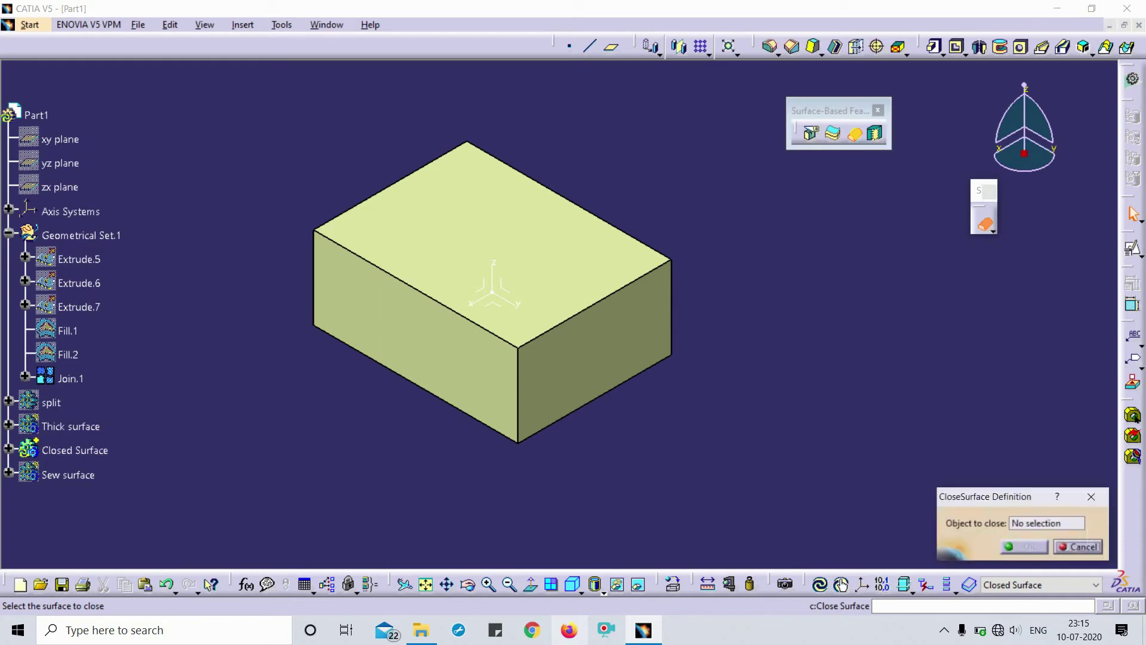
left_click(543, 293)
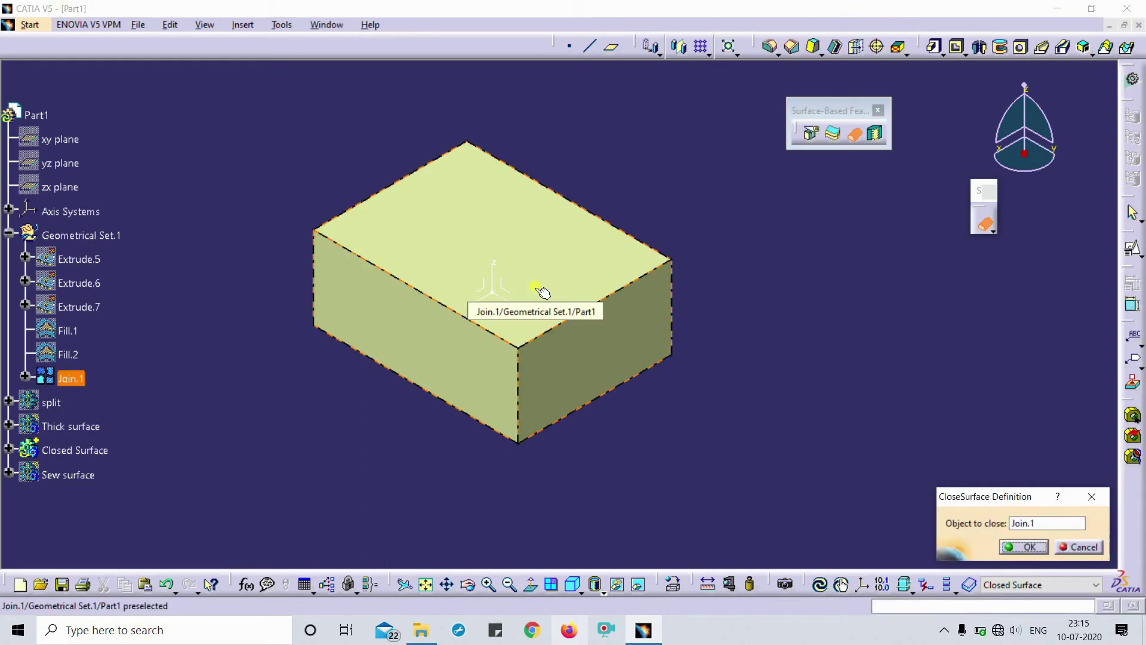
left_click(1021, 547)
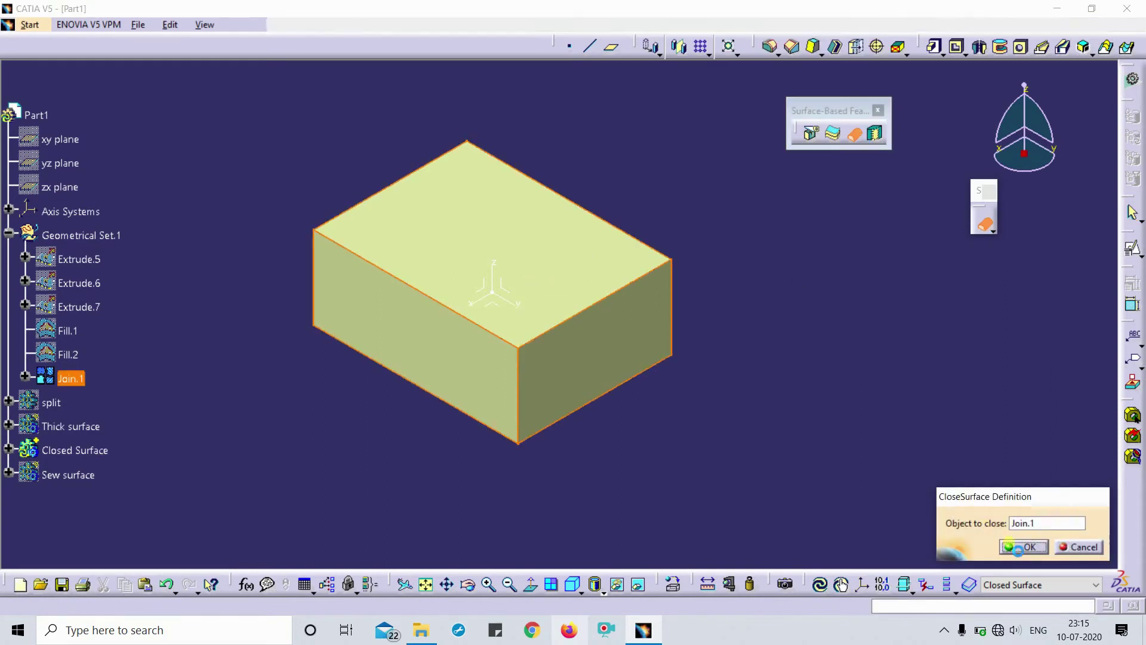
left_click(72, 380)
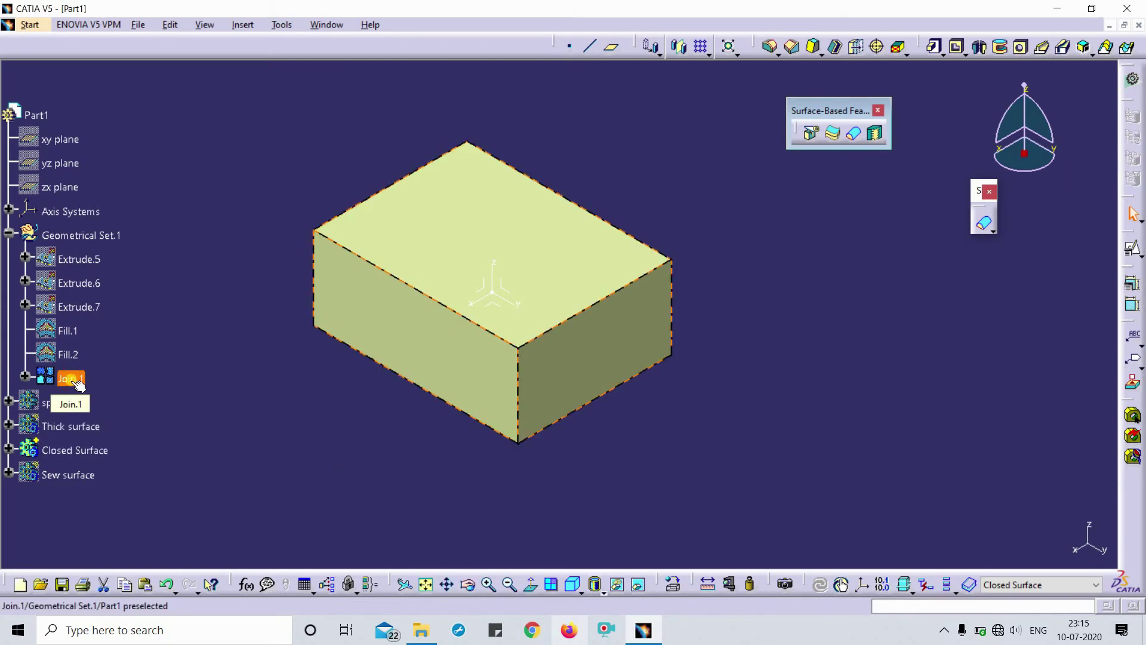
right_click(72, 379)
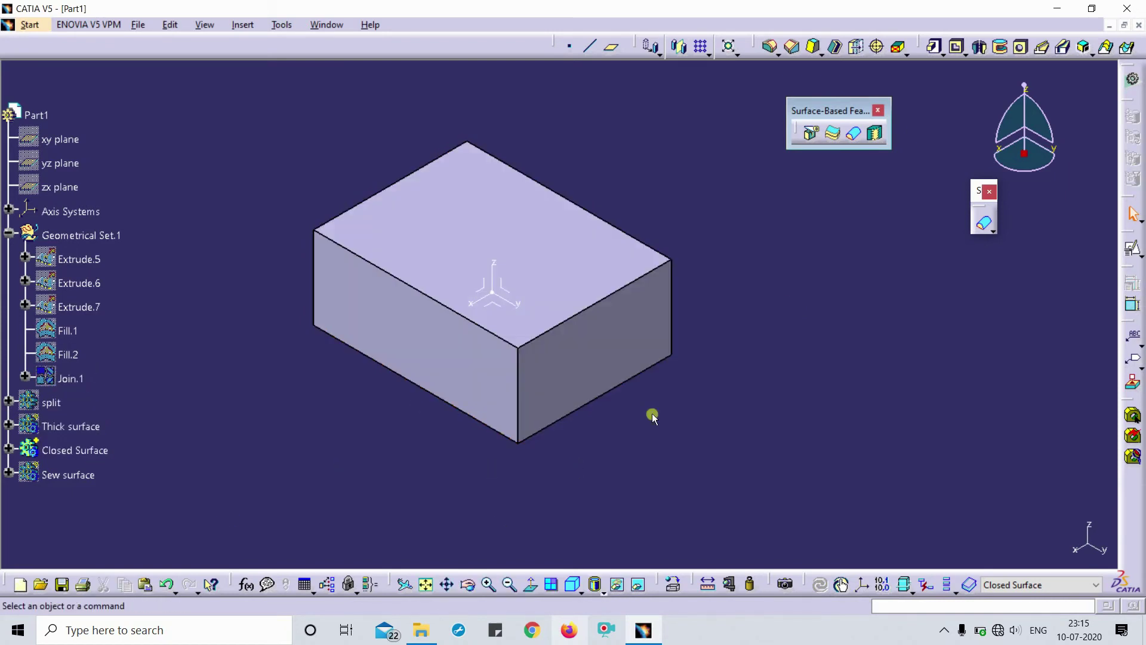
Hide the Closed Surface body.
middle_click_drag(653, 417, 543, 445)
left_click(572, 583)
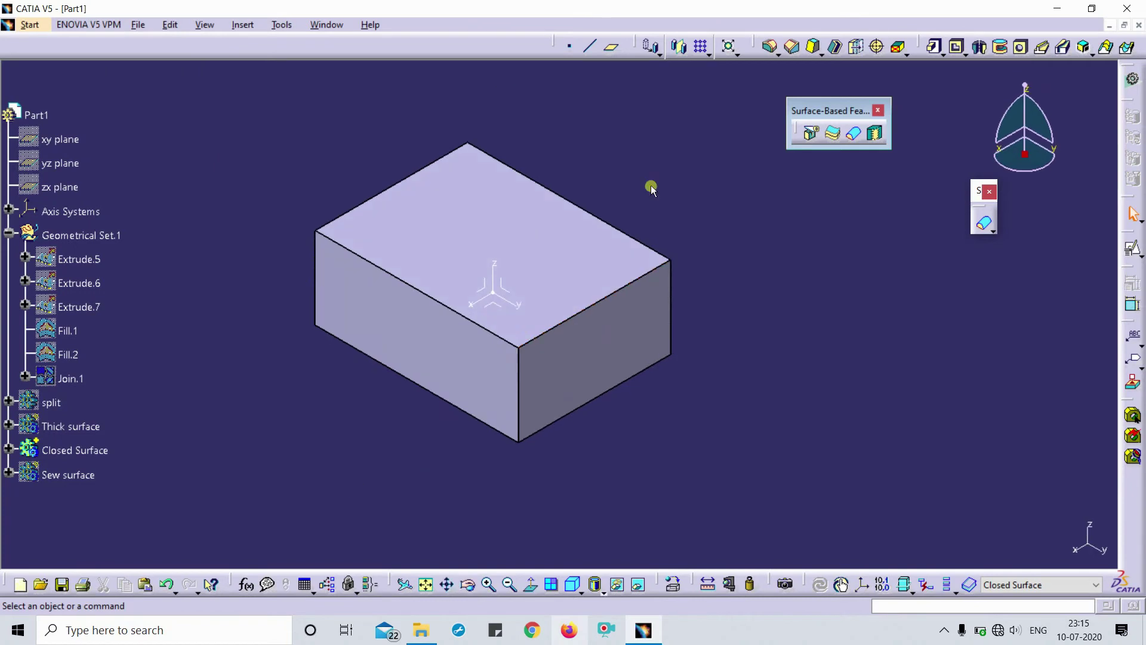
middle_click_drag(689, 427, 690, 427)
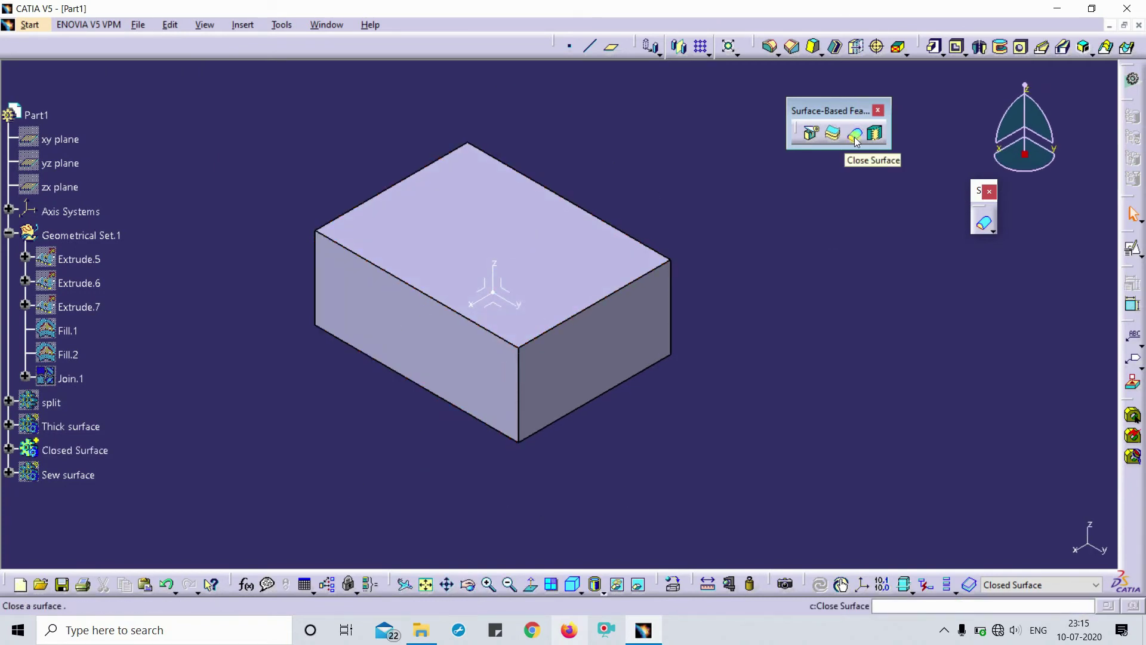
left_click(67, 452)
key("space")
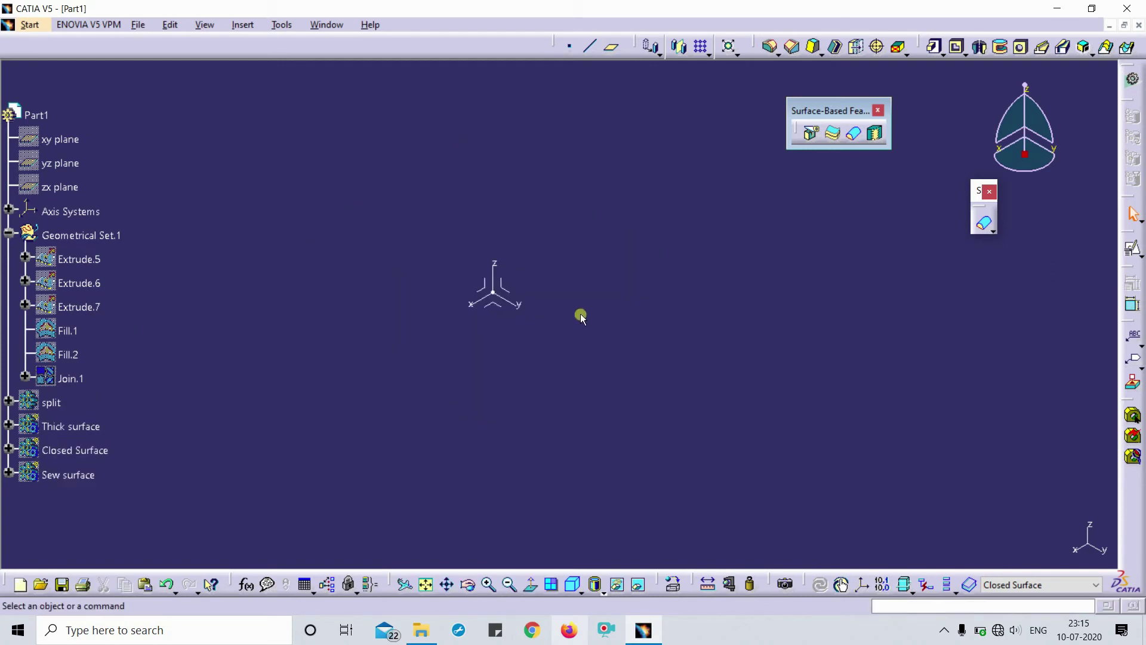
Define the Sew surface body as the in-work object and expand its contents in the tree.
left_click(882, 134)
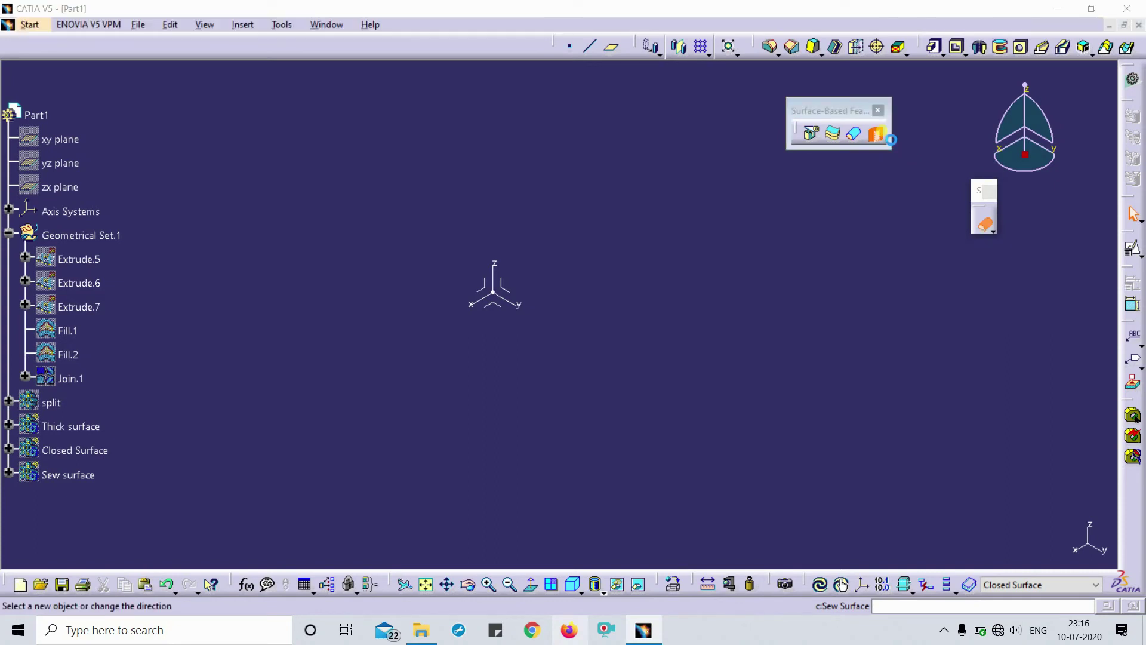
left_click(882, 135)
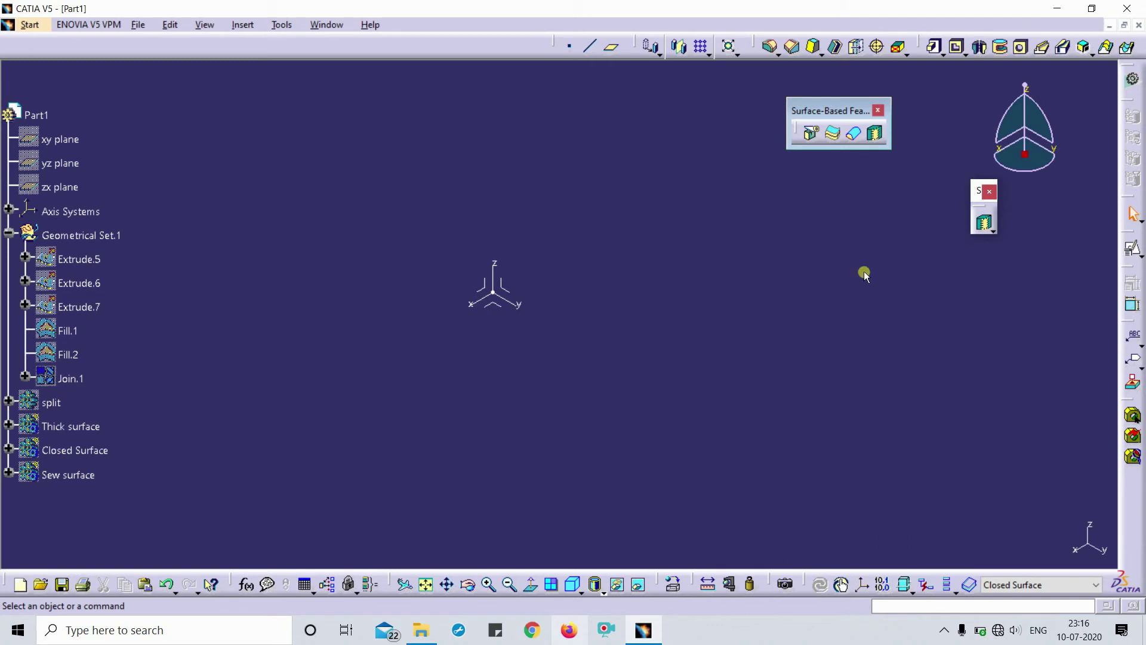
right_click(71, 475)
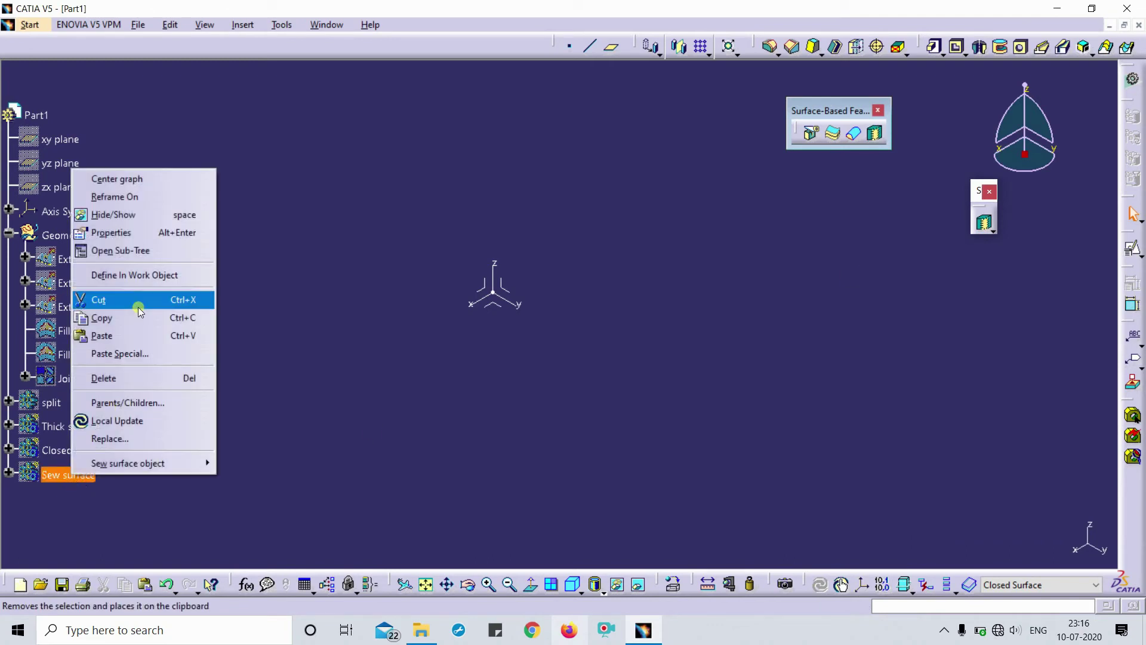
left_click(138, 275)
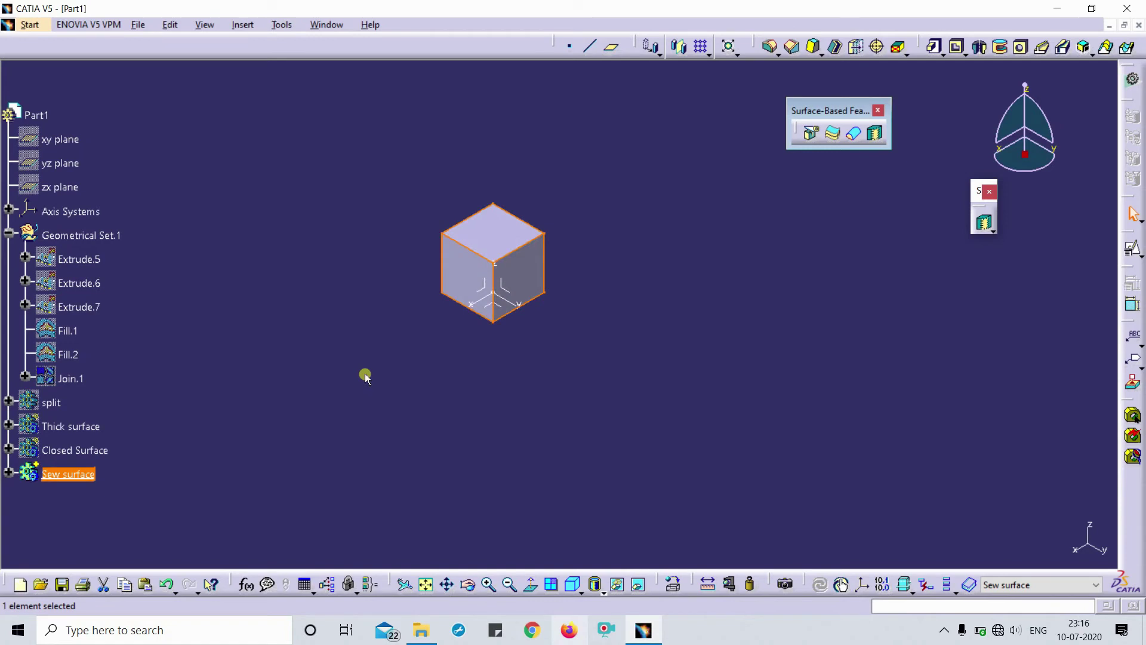
left_click(9, 474)
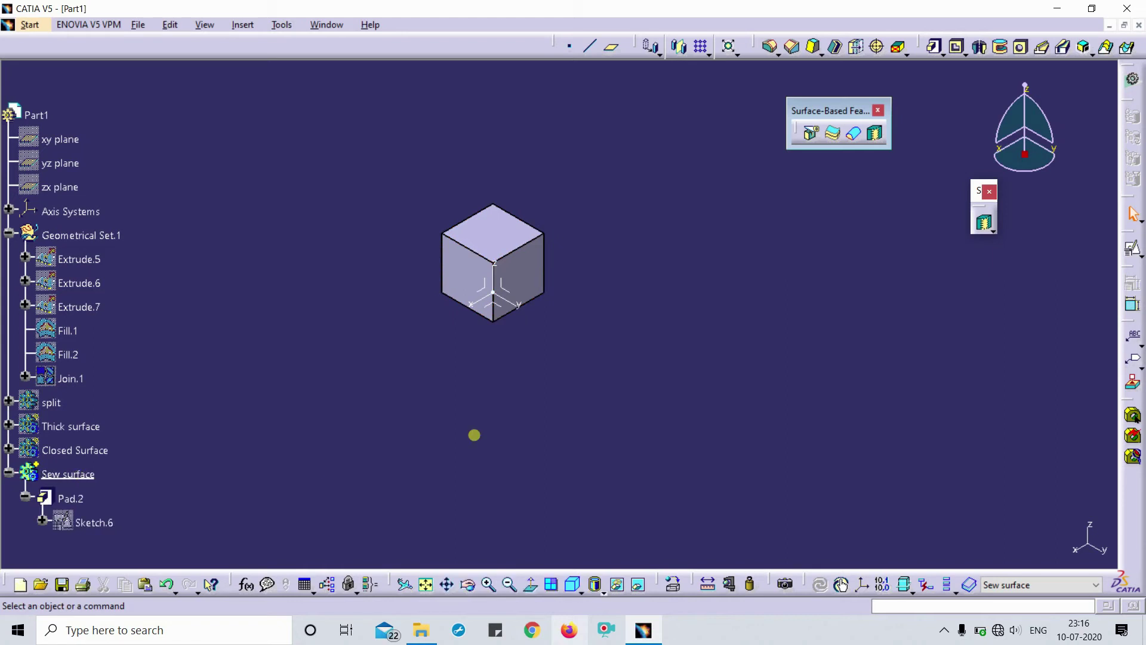
middle_click_drag(474, 434, 711, 377)
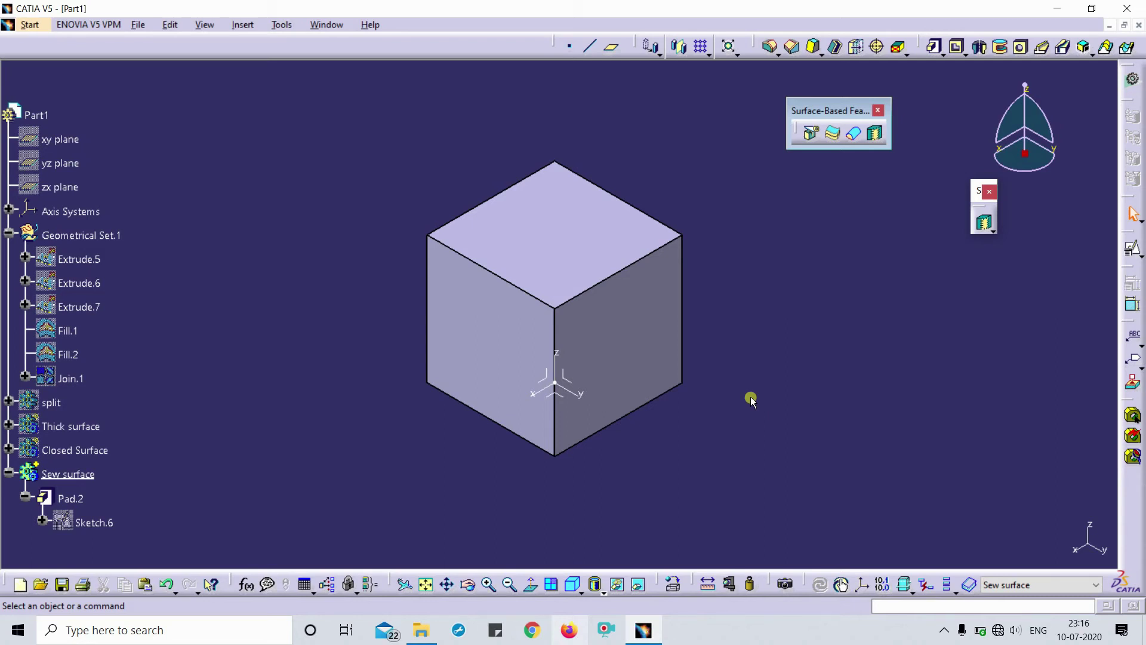
Create a positioned sketch on the yz plane in the Sew surface body.
left_click(573, 584)
left_click(1132, 249)
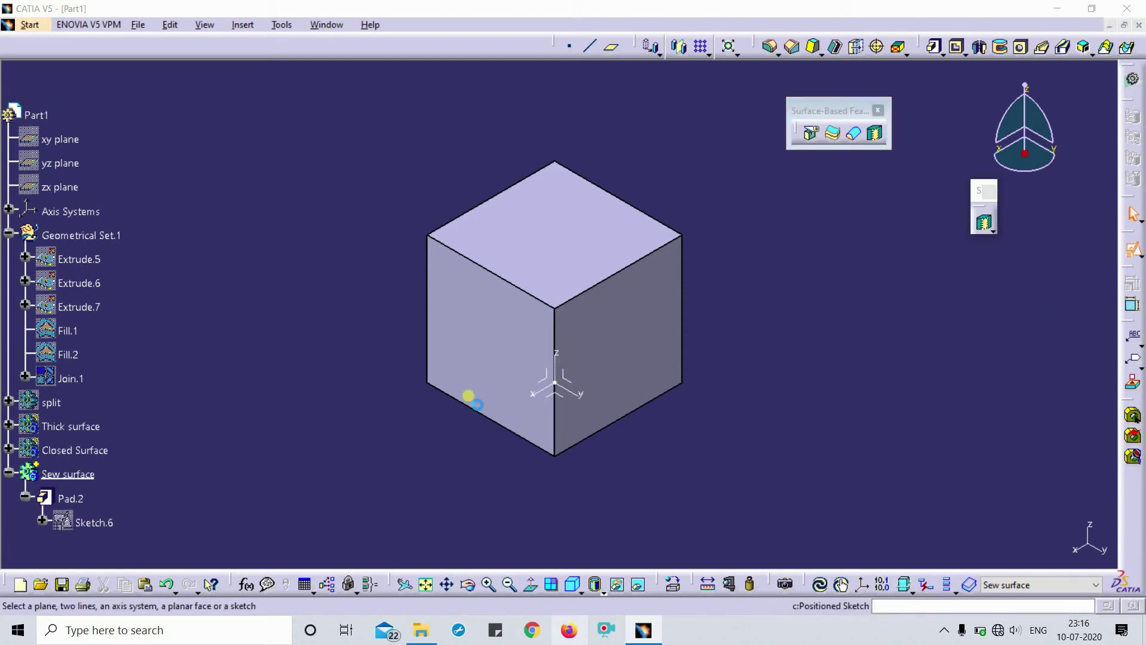
left_click(568, 384)
left_click(1023, 539)
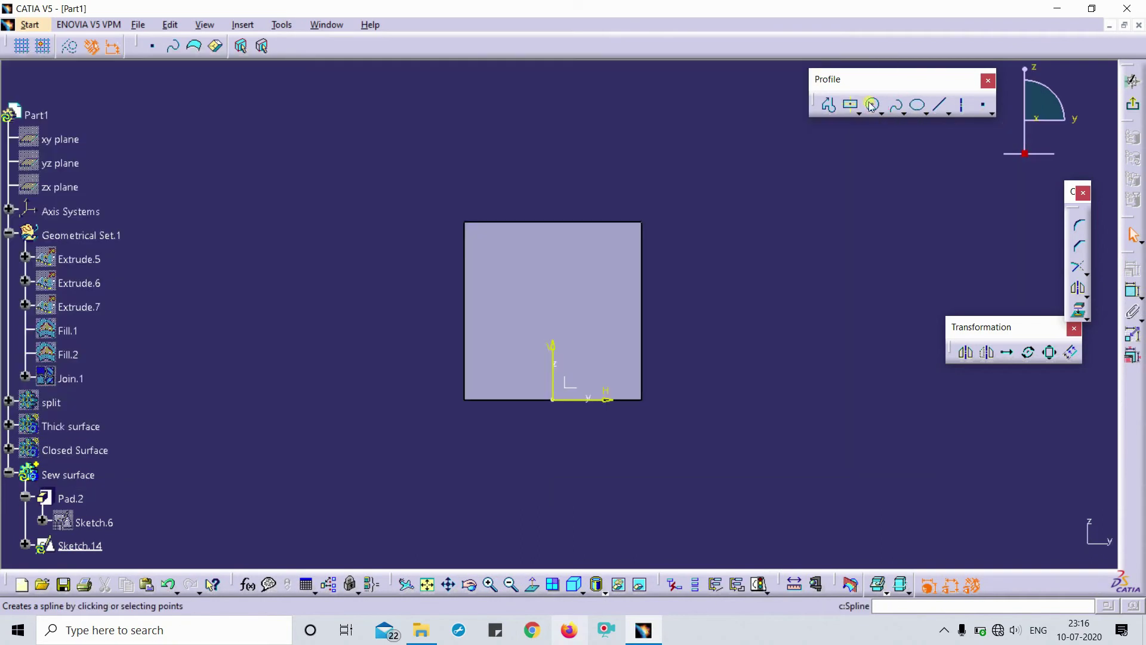
Draw a wavy four-point spline crossing the cube and extending past both of its sides, and exit the sketch.
left_click(895, 105)
left_click(386, 338)
left_click(520, 272)
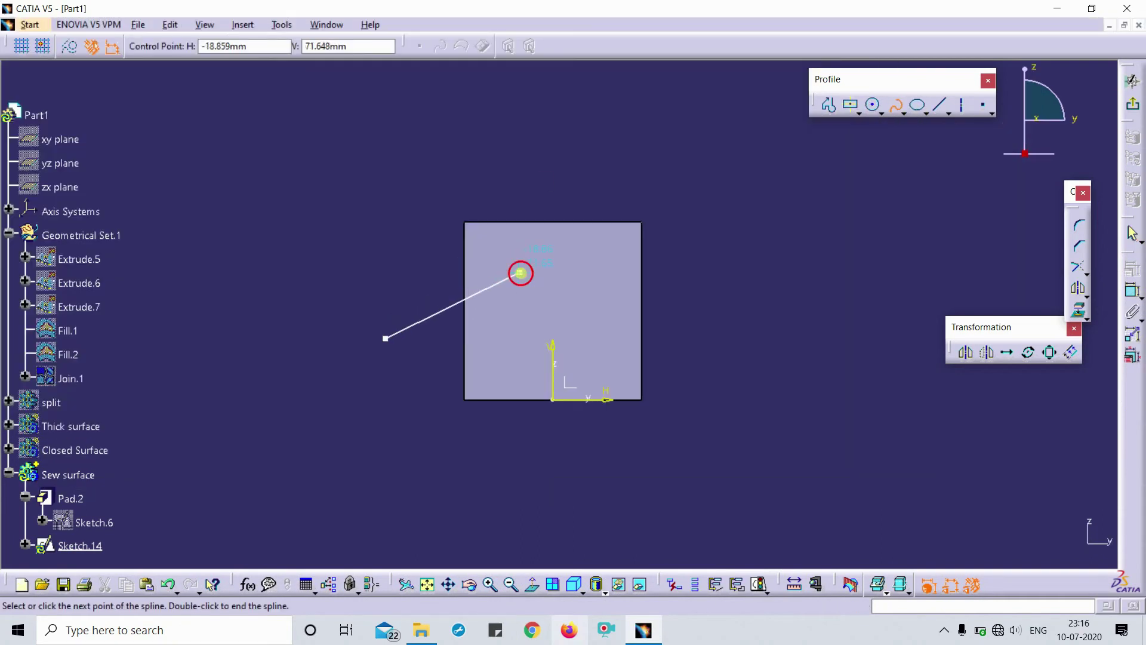
left_click(649, 329)
left_click(741, 306)
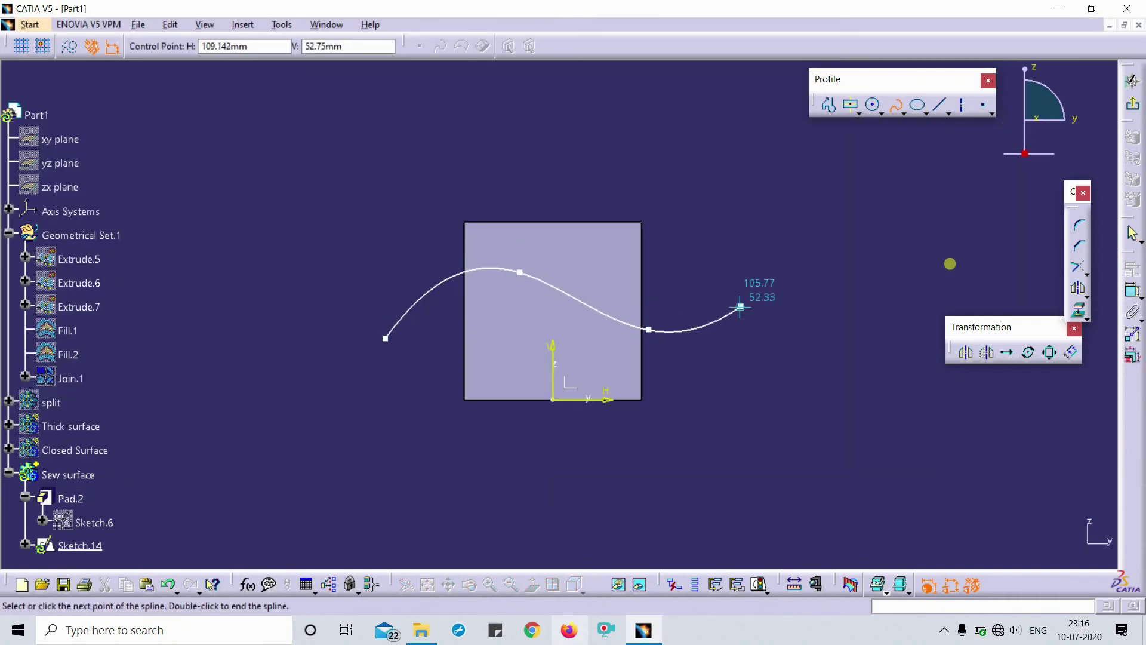
double_click(958, 261)
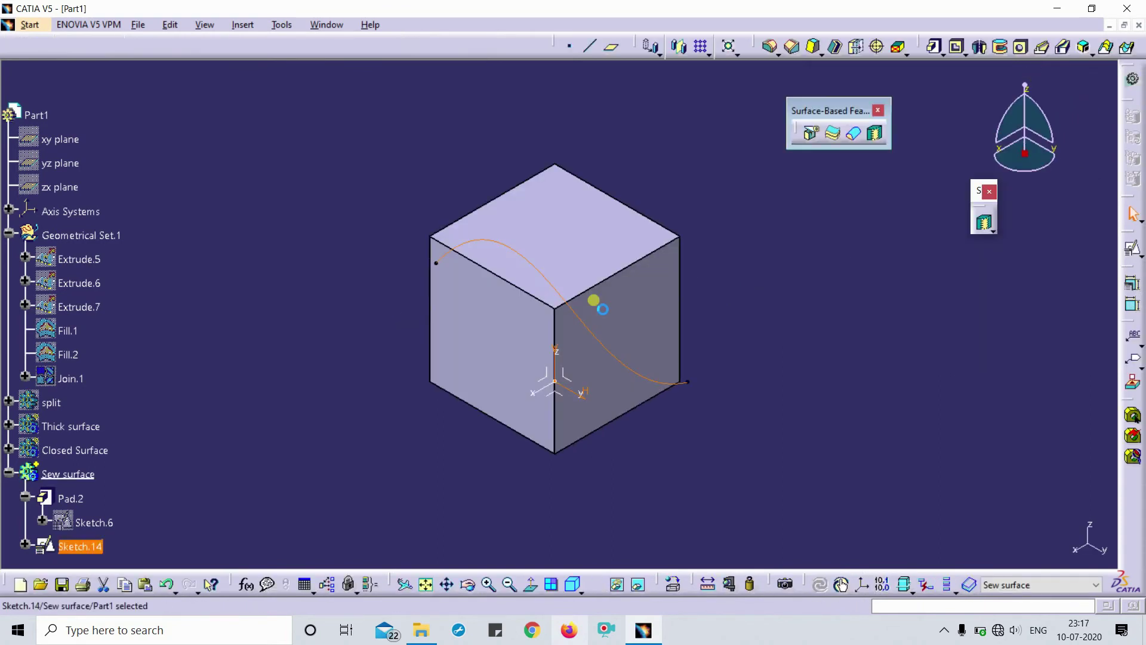
left_click(821, 358)
middle_click_drag(765, 303, 761, 334)
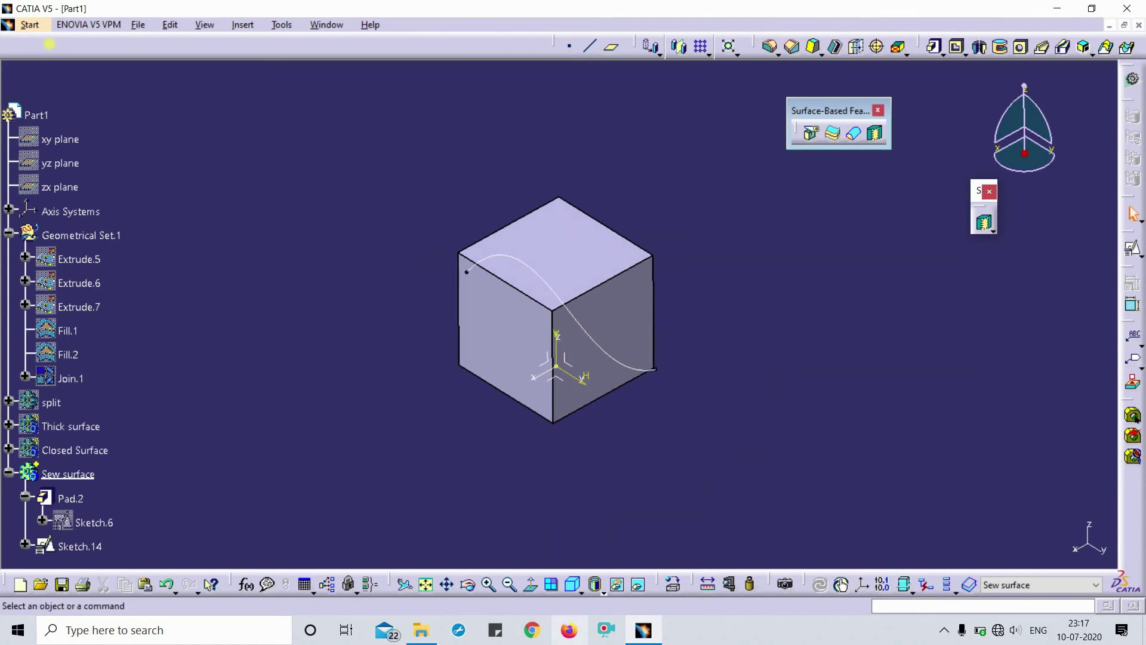
Switch to the Generative Shape Design workbench and extrude the spline sketch 80 mm to each side along the sketch normal.
left_click(29, 25)
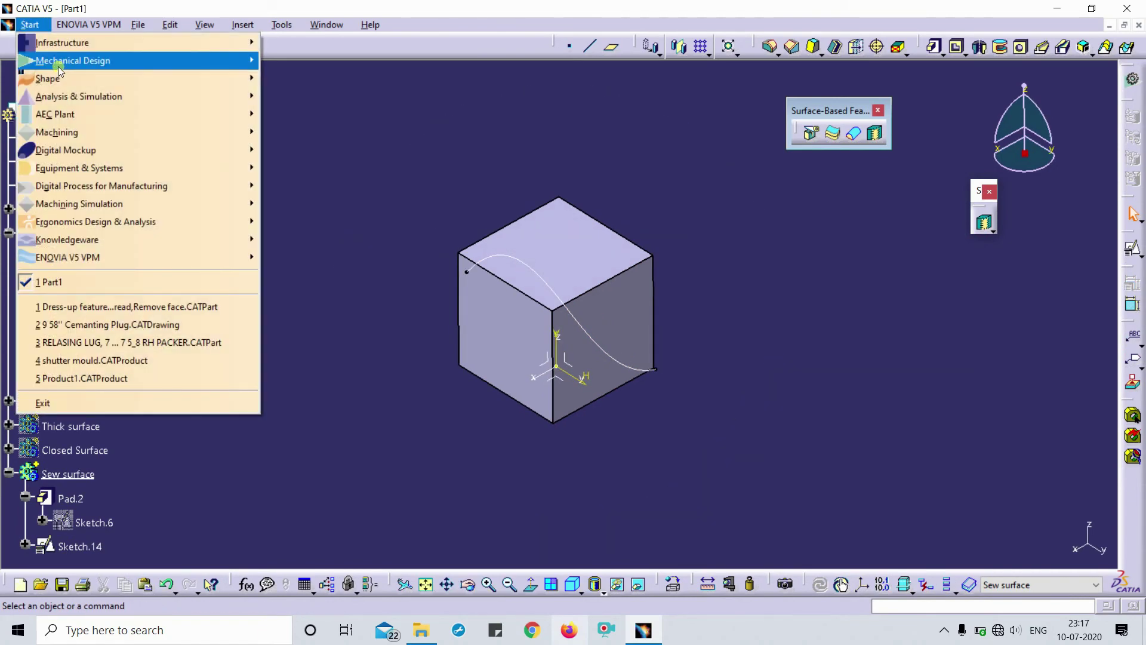
mouse_move(62, 81)
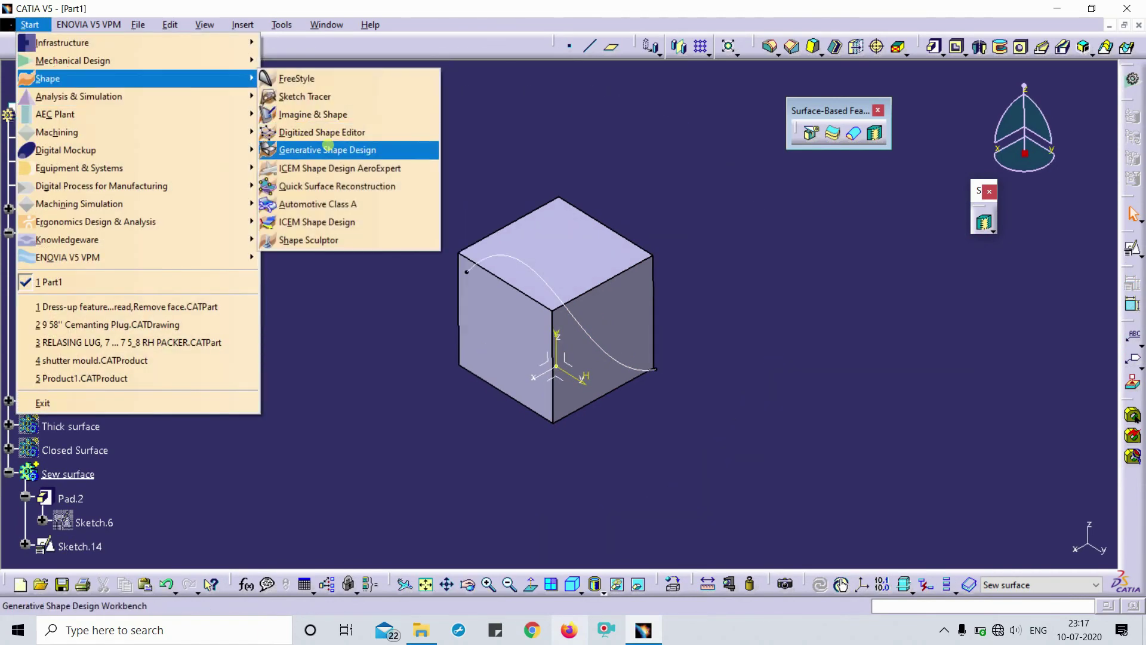
left_click(328, 146)
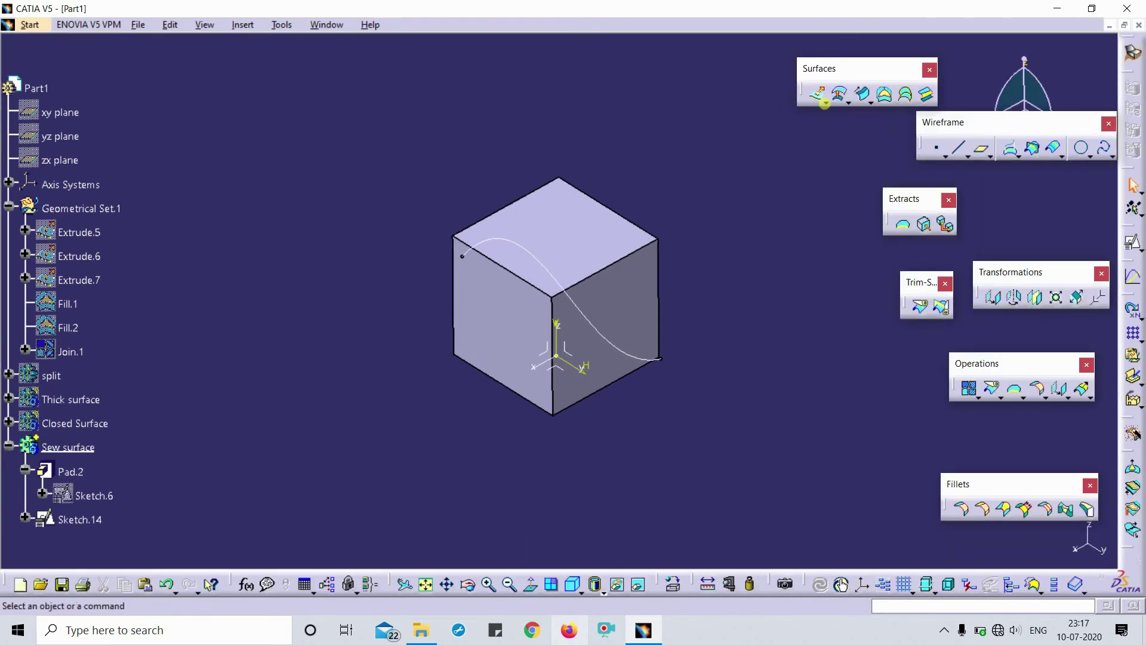
key("Return")
left_click(603, 339)
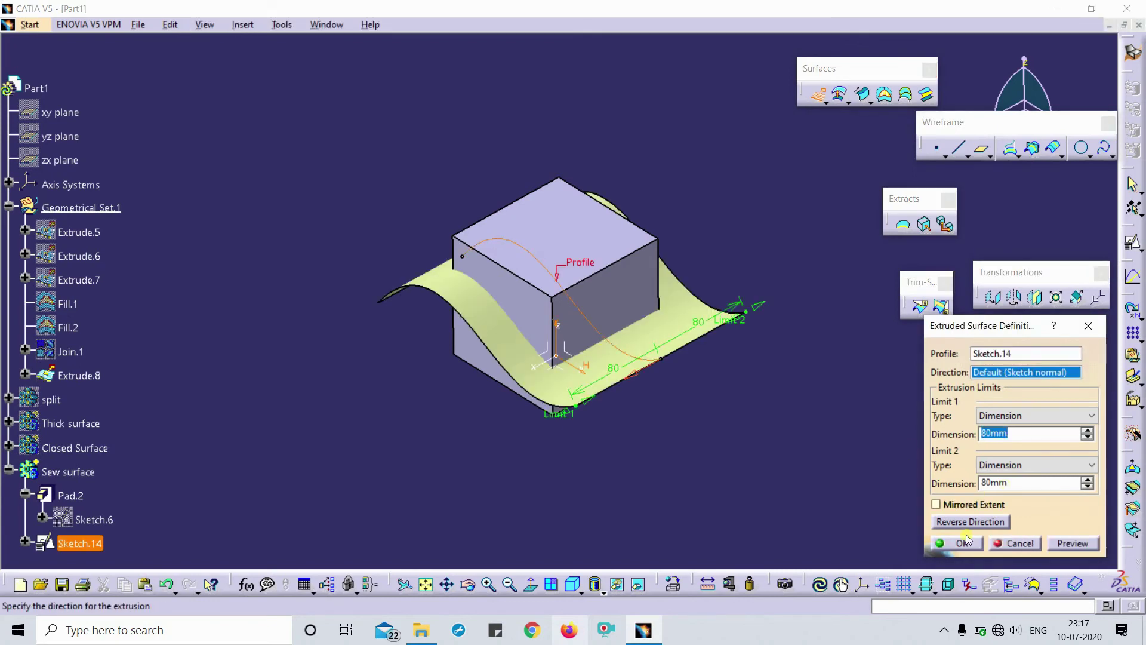
left_click(950, 545)
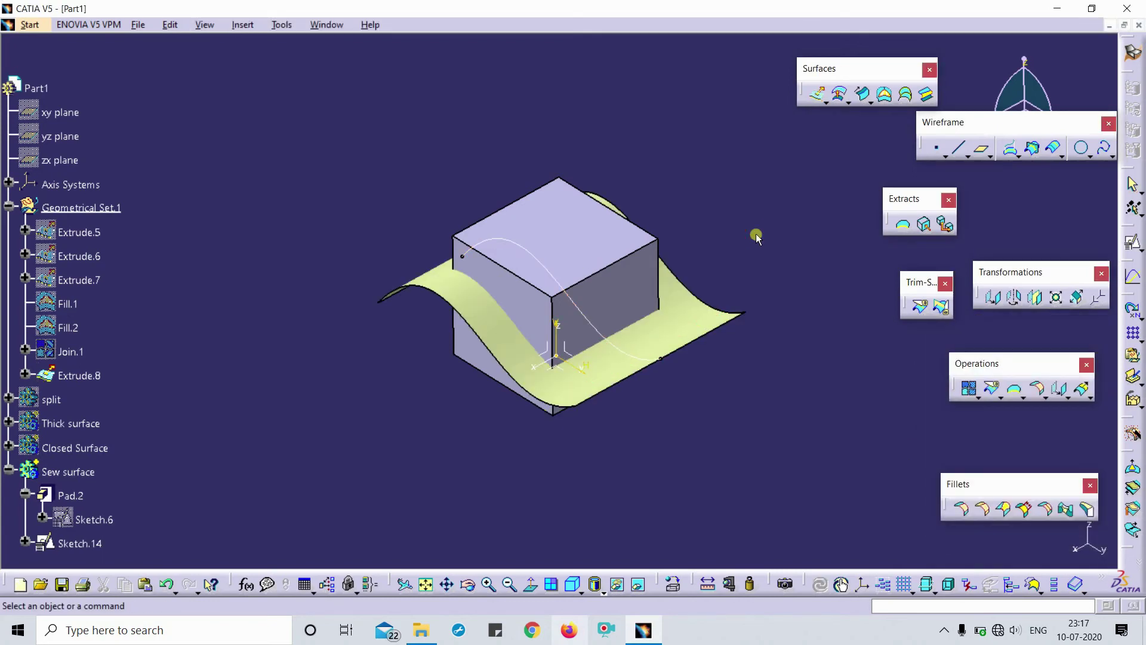
Return to the Part Design workbench.
left_click(30, 24)
mouse_move(62, 62)
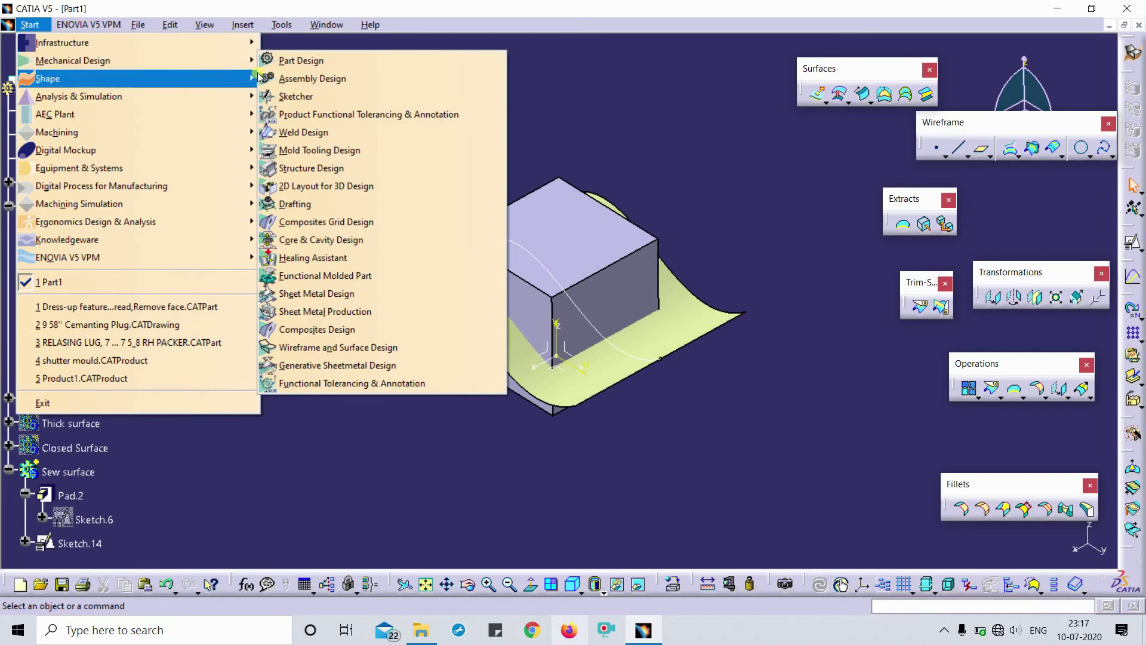
left_click(297, 61)
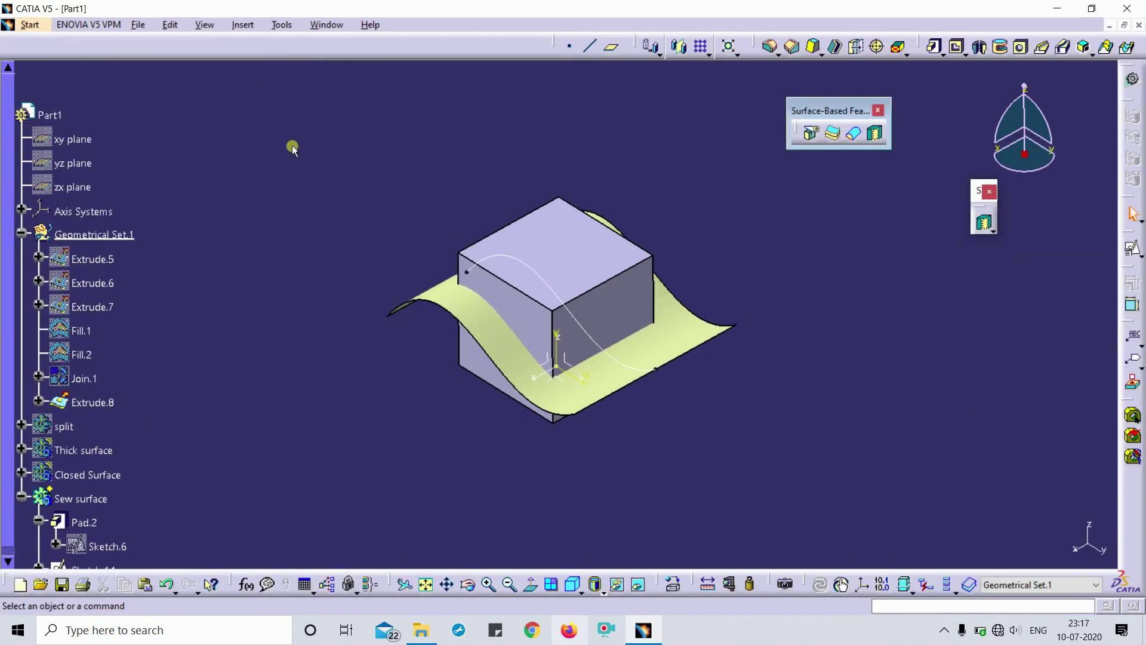
Make the Sew surface body the in-work object again and hide the spline sketch.
scroll(149, 314, "down", 3)
right_click(77, 348)
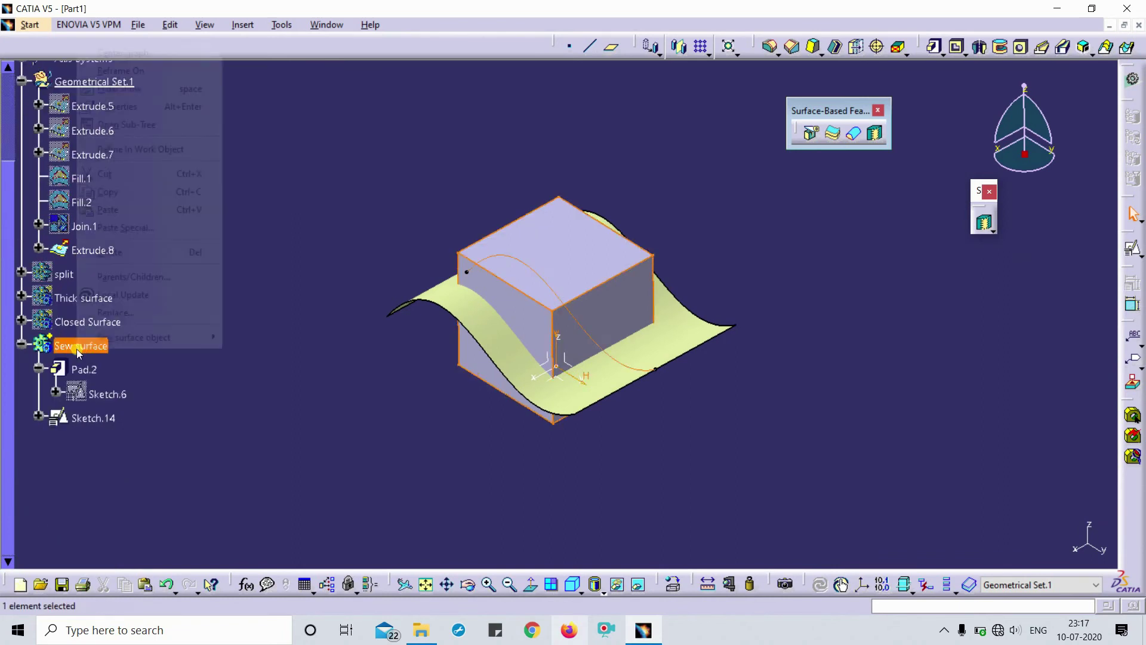
left_click(143, 149)
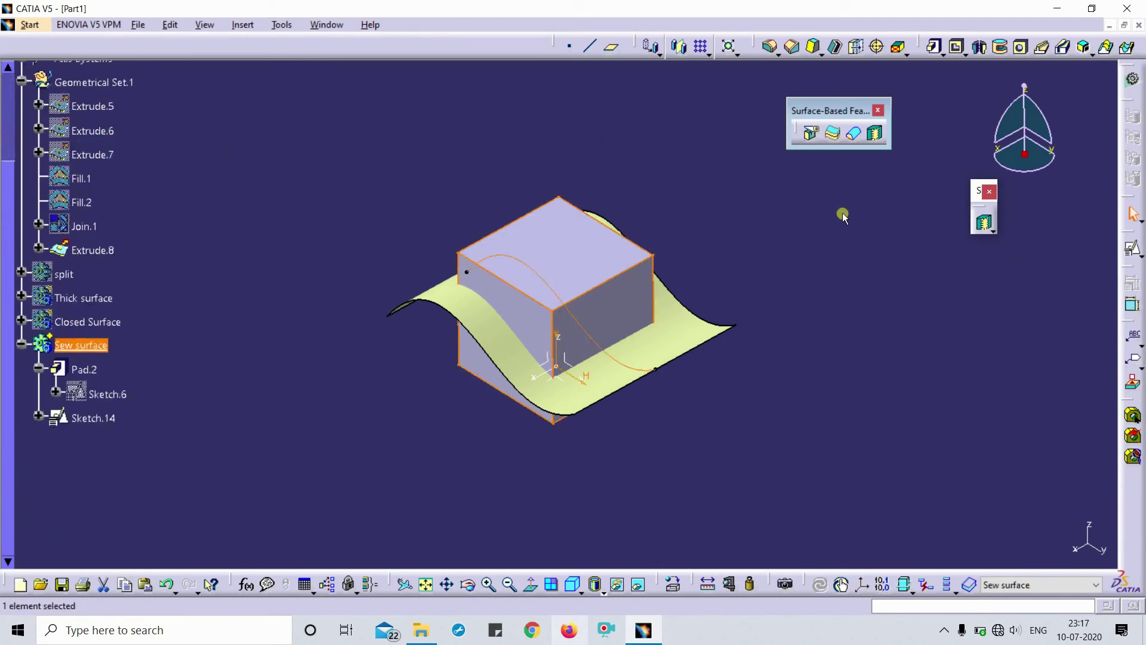
left_click(740, 280)
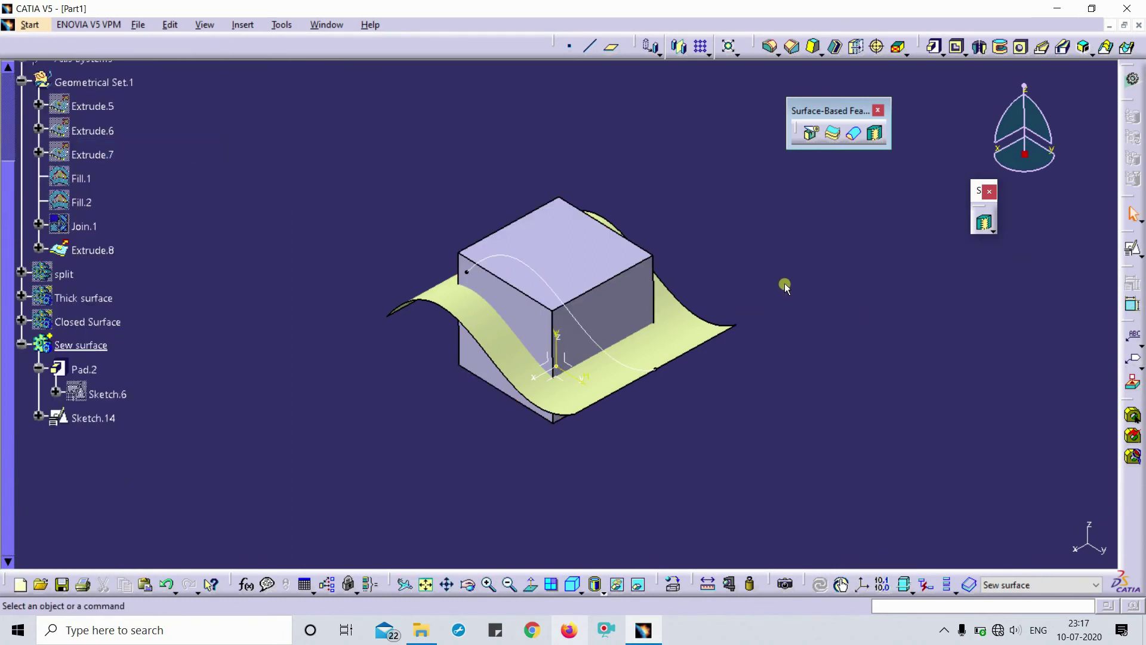
left_click(625, 362)
key("space")
Sew the wavy surface Extrude.8 onto the cube, removing the cube's top face and with the sewing direction pointing down.
left_click(877, 139)
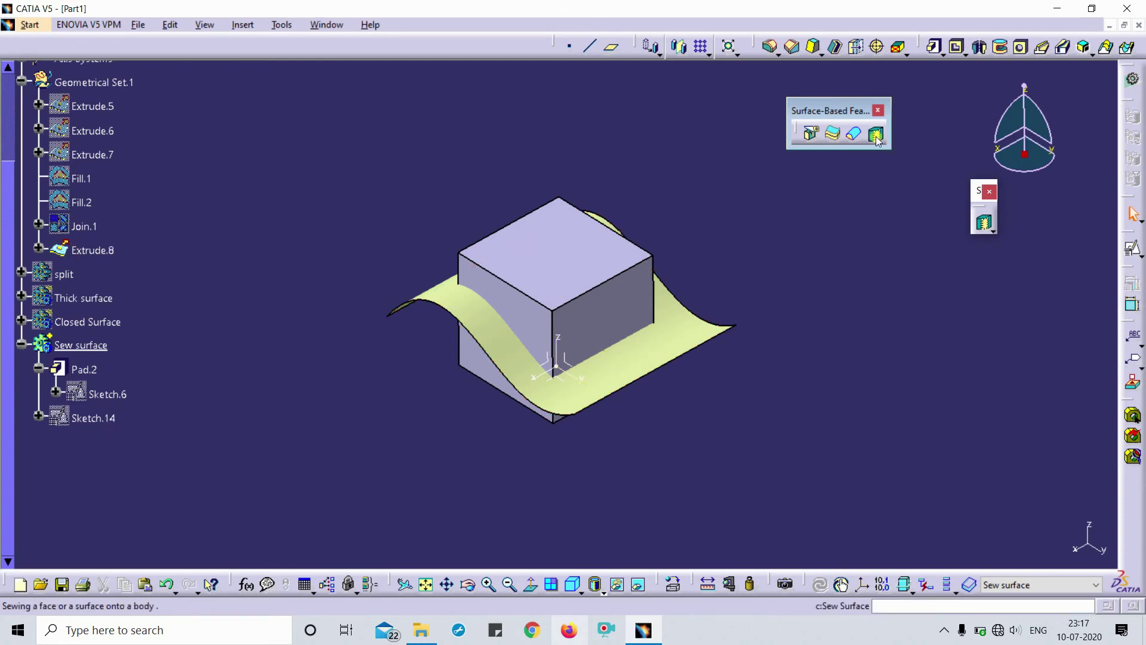
left_click(876, 136)
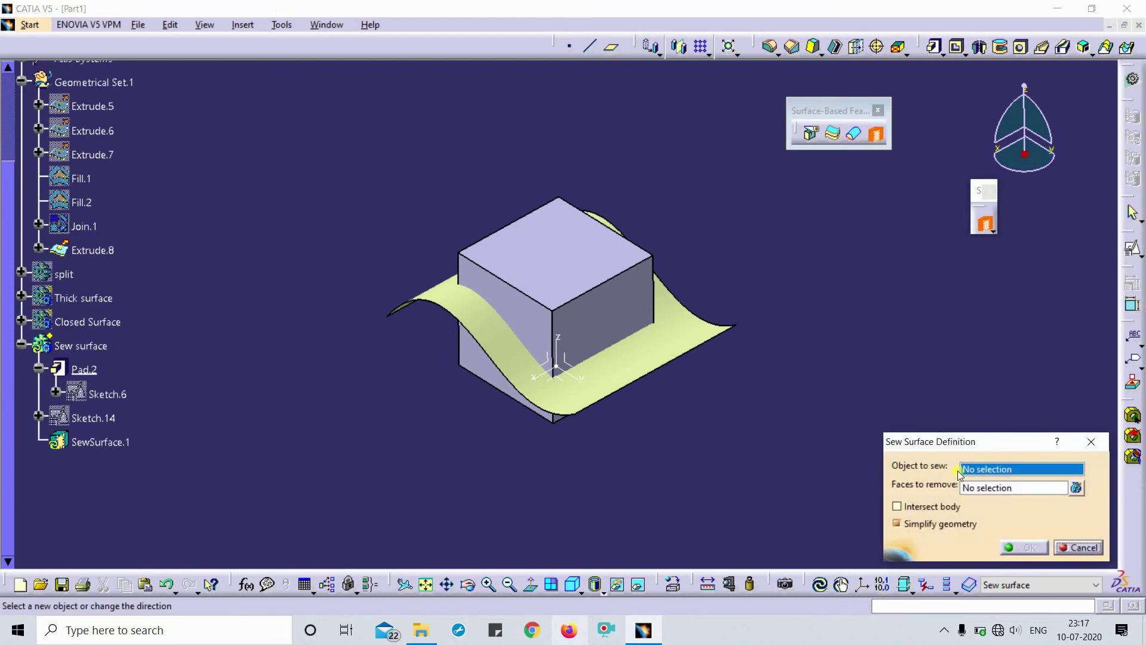
left_click(664, 362)
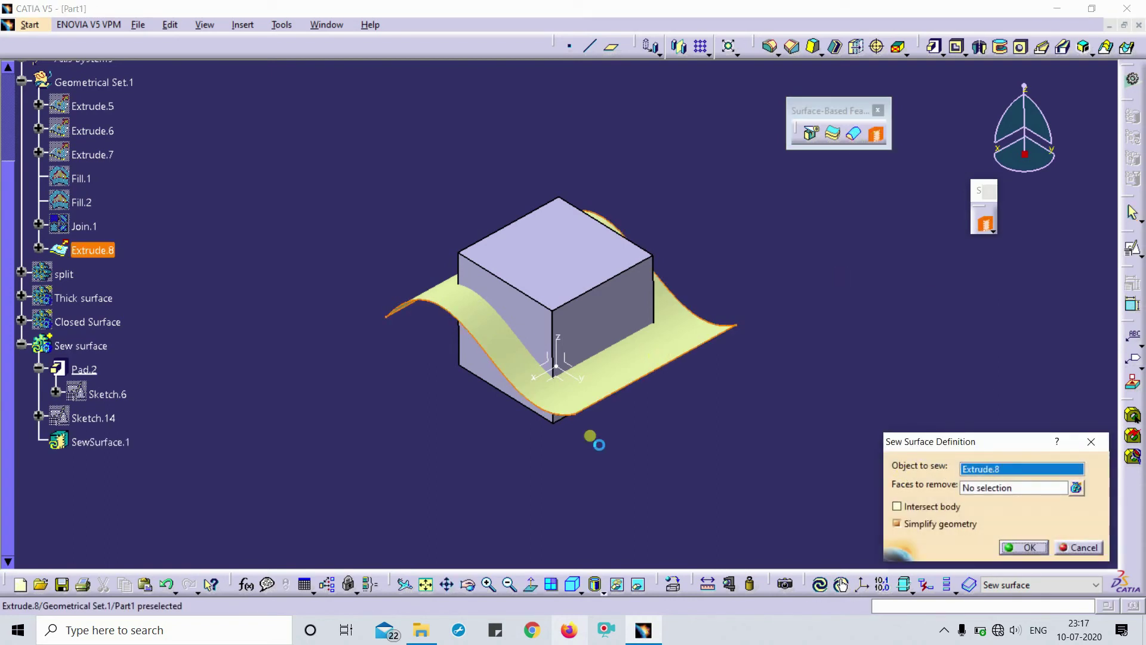
middle_click_drag(686, 453, 665, 328)
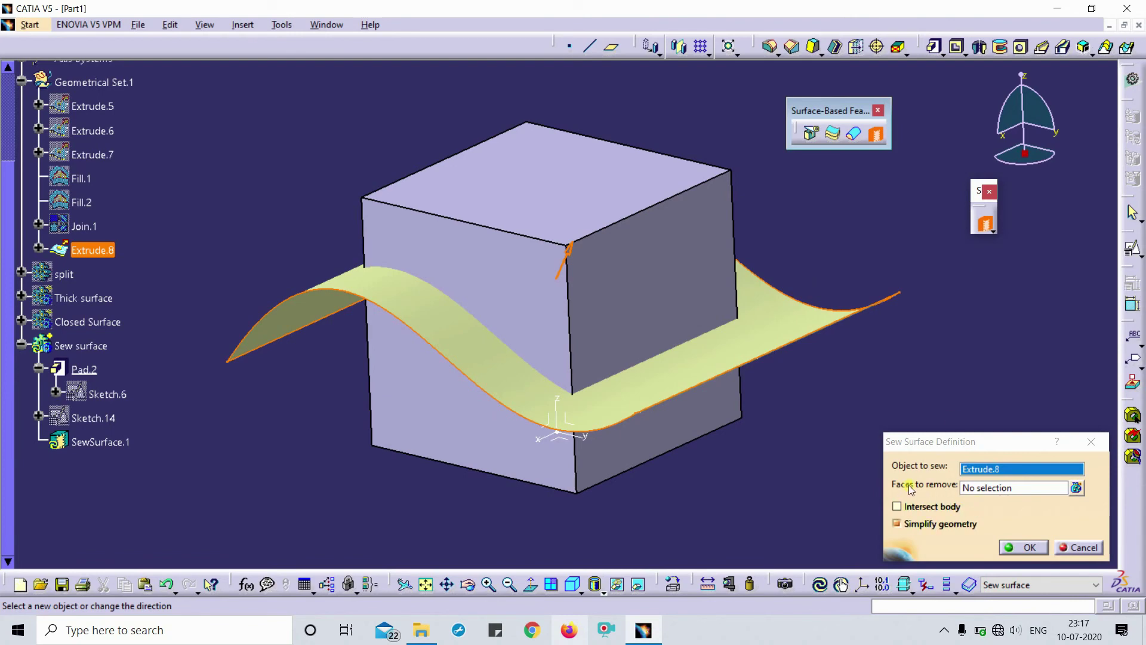
left_click(986, 488)
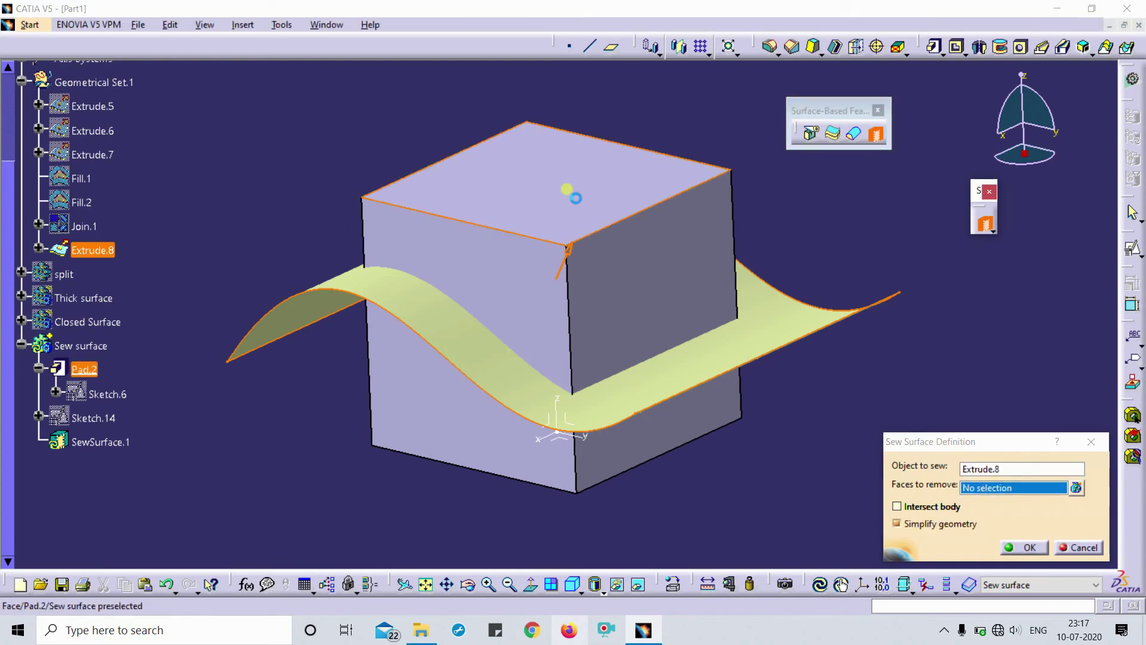
left_click(574, 194)
middle_click_drag(588, 428, 572, 463)
left_click(1030, 548)
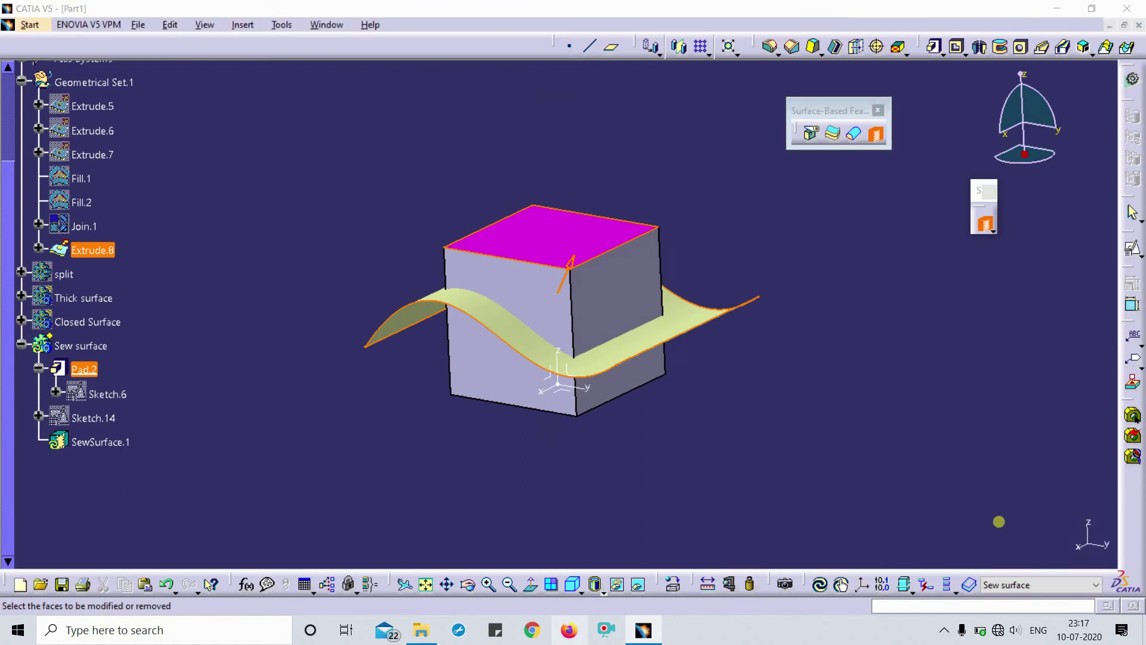
left_click(653, 353)
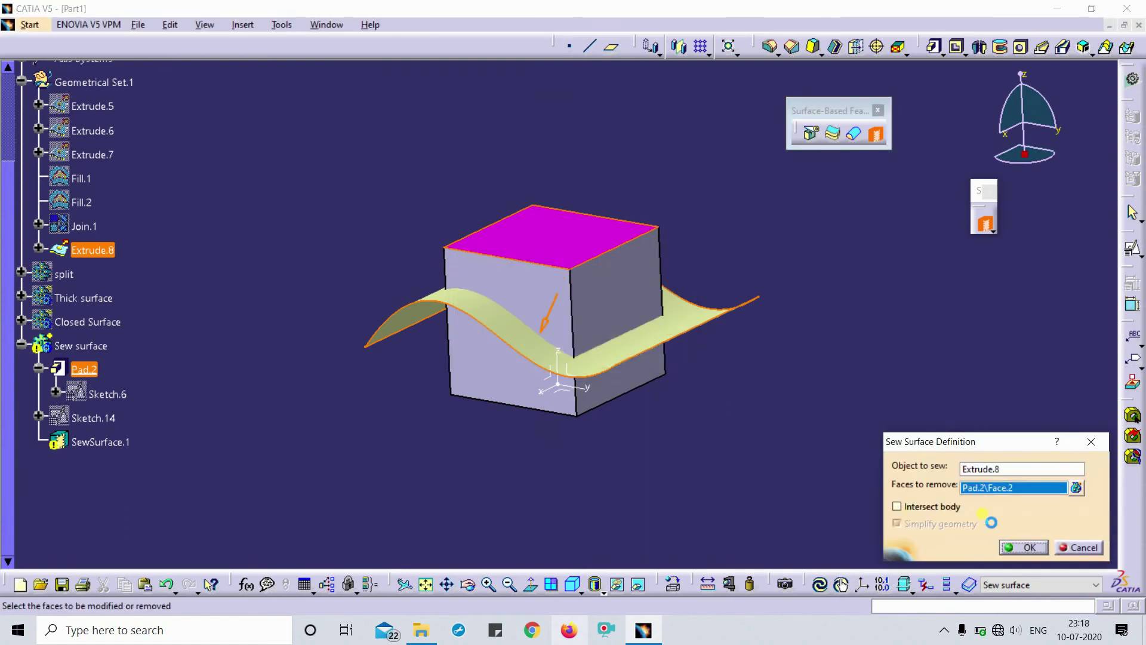
left_click(1025, 548)
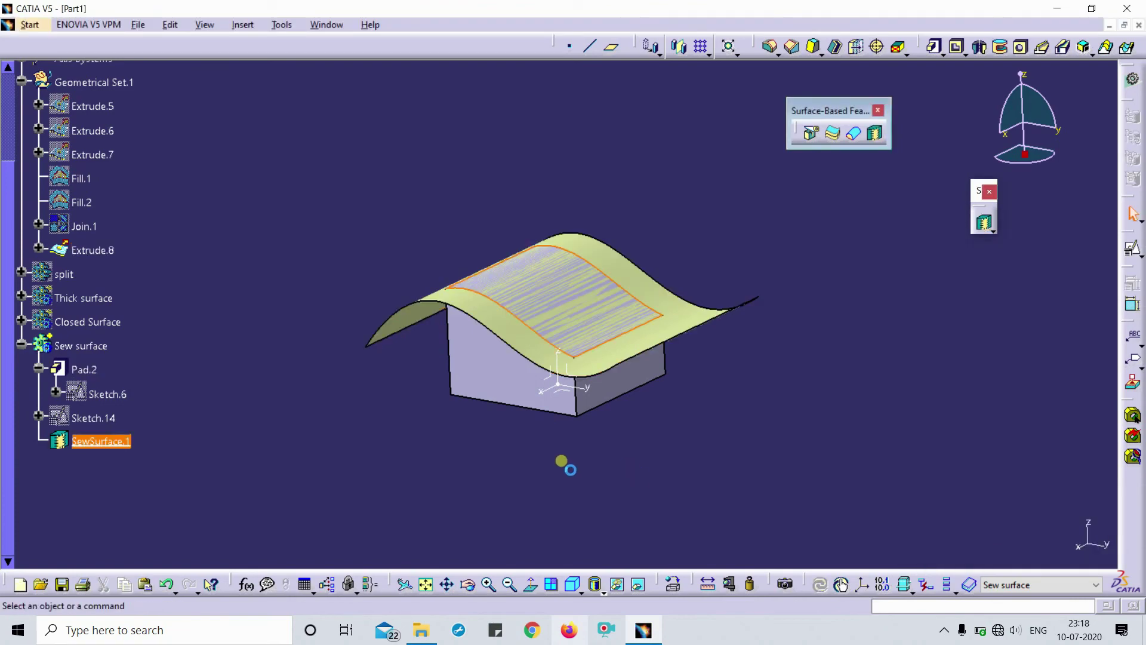
middle_click_drag(563, 463, 558, 439)
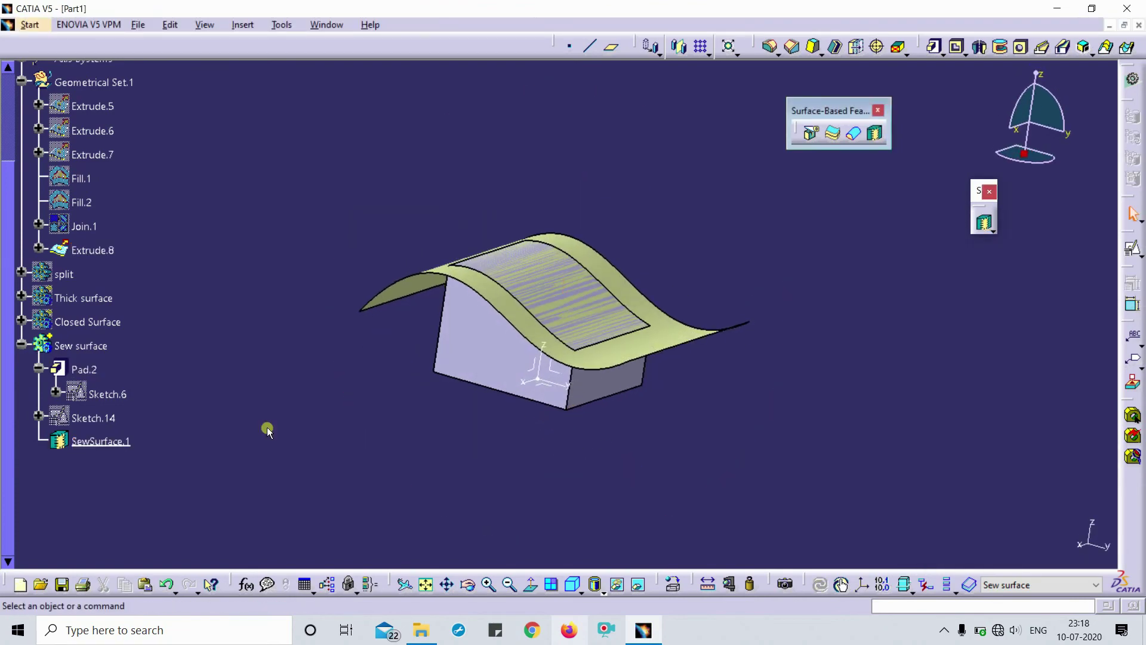
Edit the sew surface feature on the cube so that the cube's bottom face is removed instead of its top face.
double_click(114, 445)
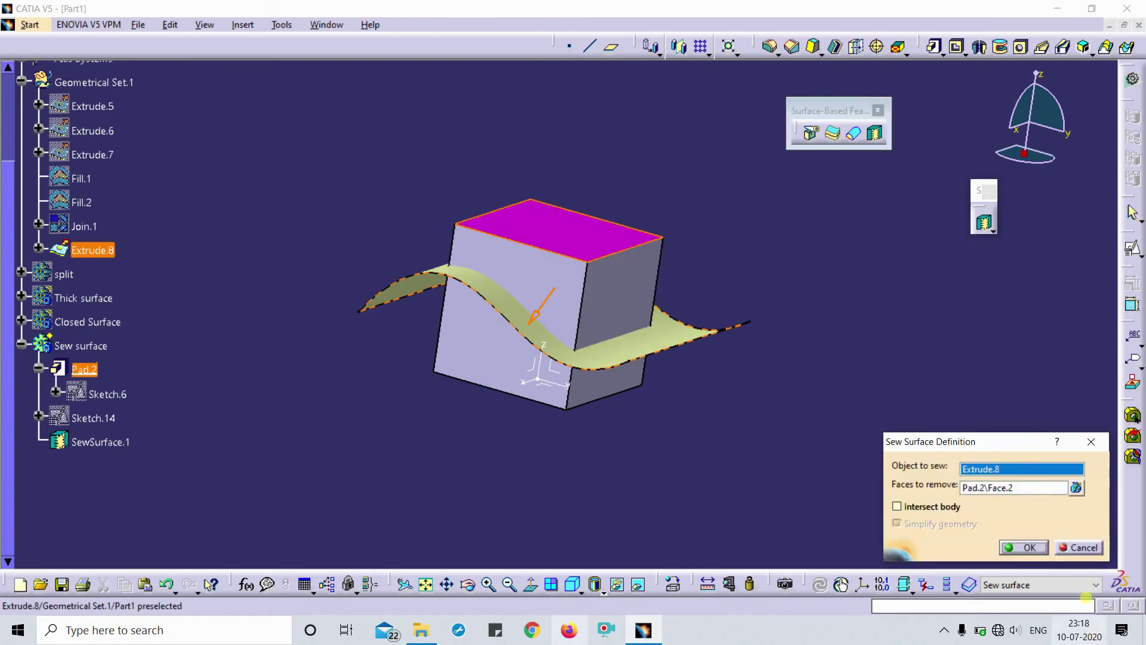
left_click(1009, 488)
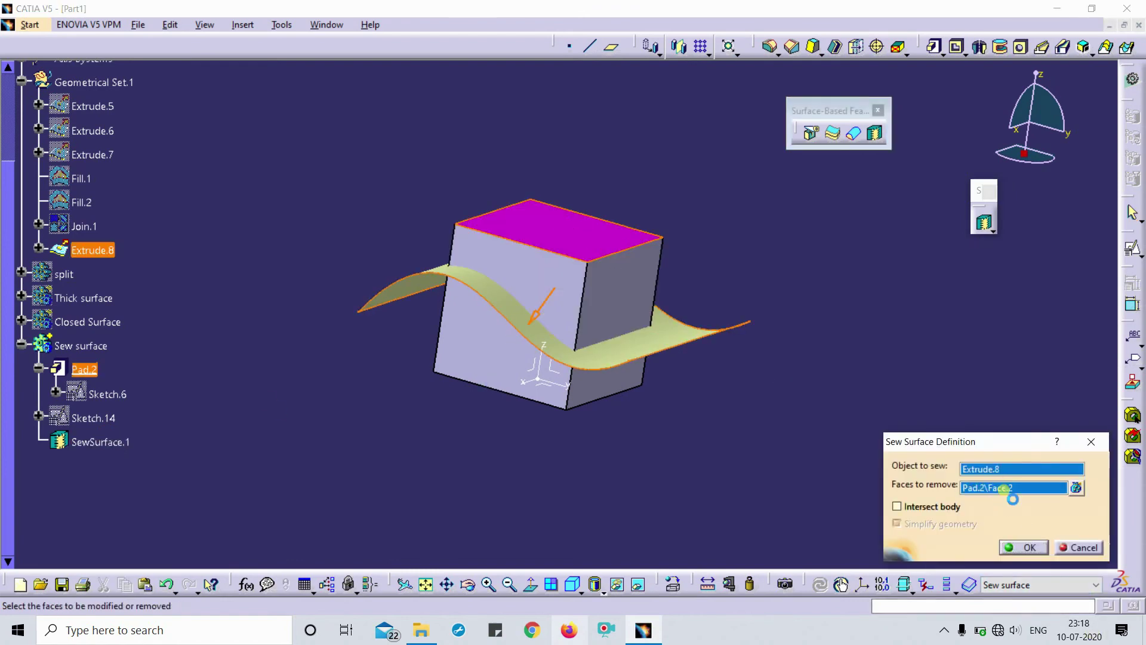
left_click(545, 227)
middle_click_drag(612, 478, 608, 378)
left_click(604, 376)
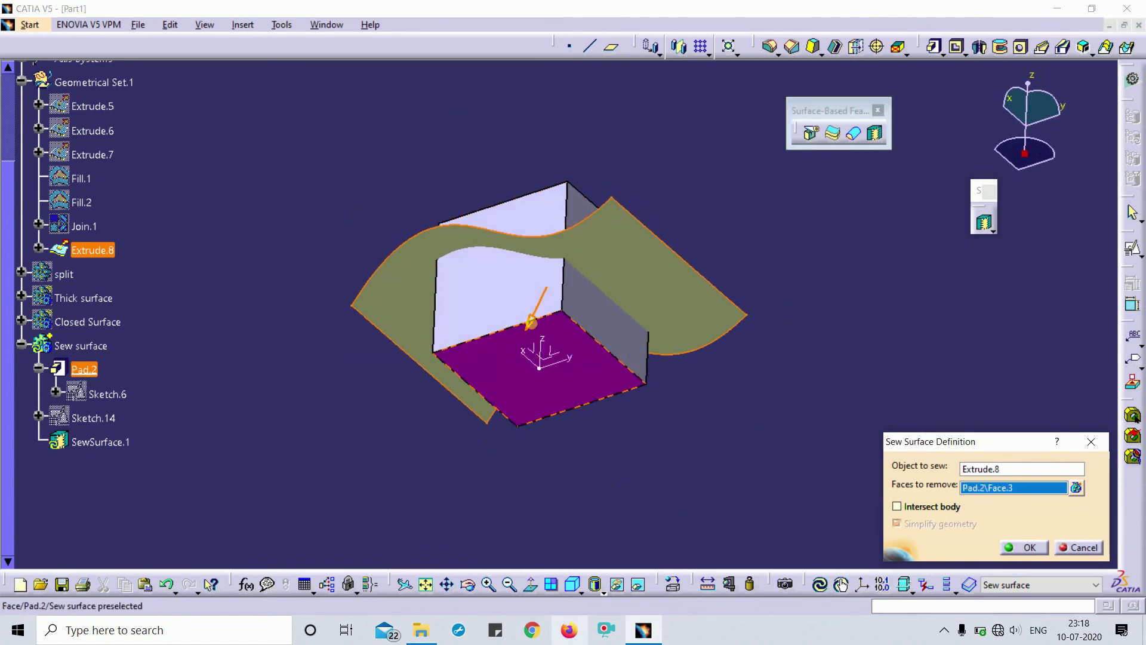
middle_click_drag(535, 225, 564, 301)
left_click(1010, 548)
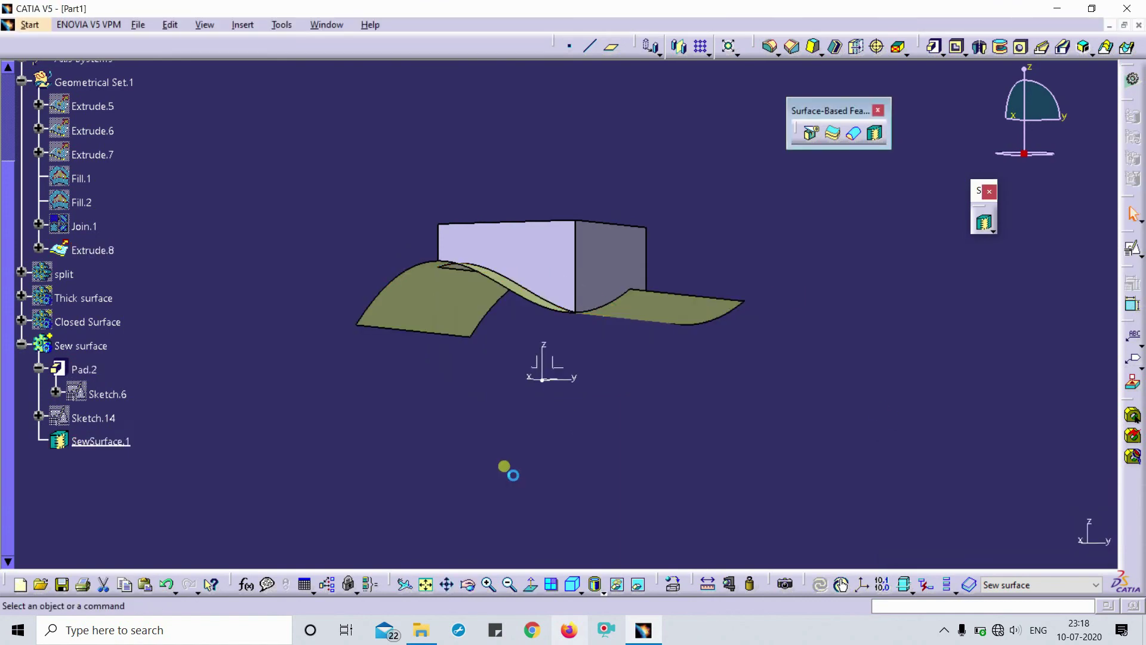
mouse_move(564, 257)
middle_mouse_down()
mouse_move(602, 128)
mouse_move(579, 469)
mouse_move(610, 249)
mouse_move(528, 266)
mouse_move(529, 197)
mouse_move(619, 397)
mouse_move(738, 363)
mouse_move(558, 223)
mouse_move(645, 379)
middle_mouse_up()
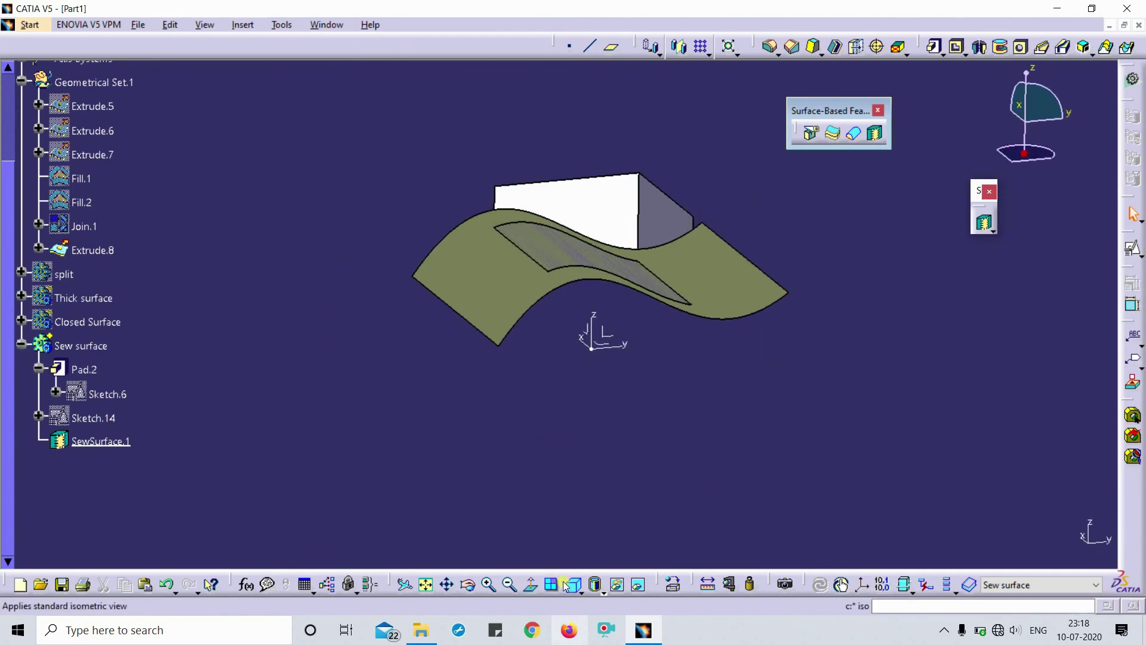
left_click(572, 584)
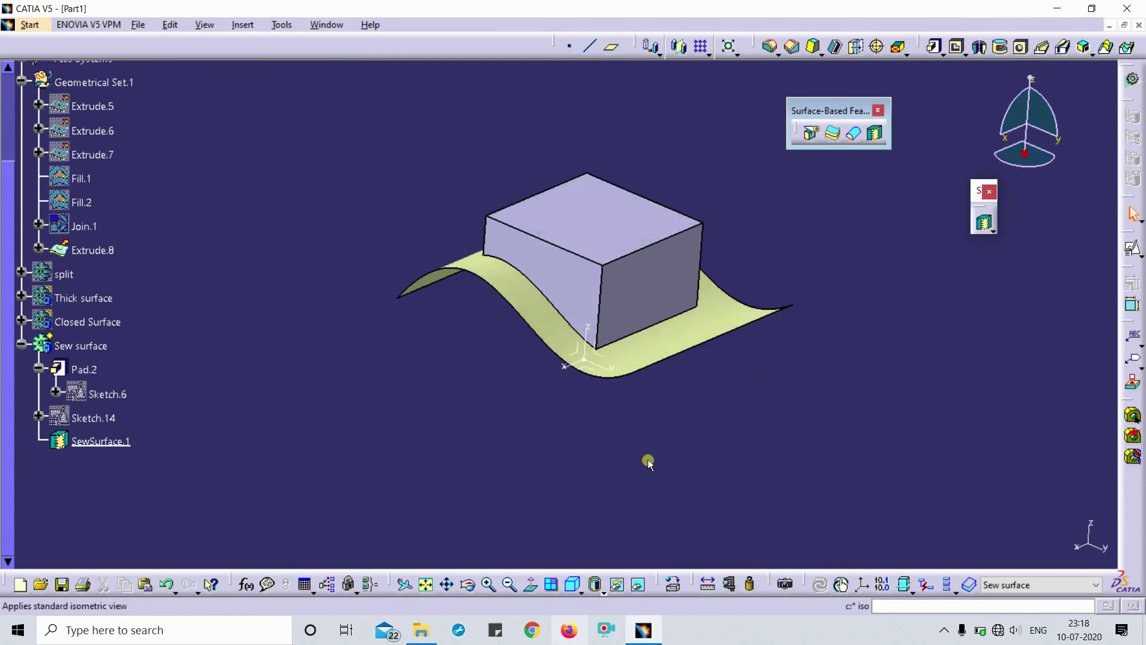
middle_click_drag(791, 437, 768, 391)
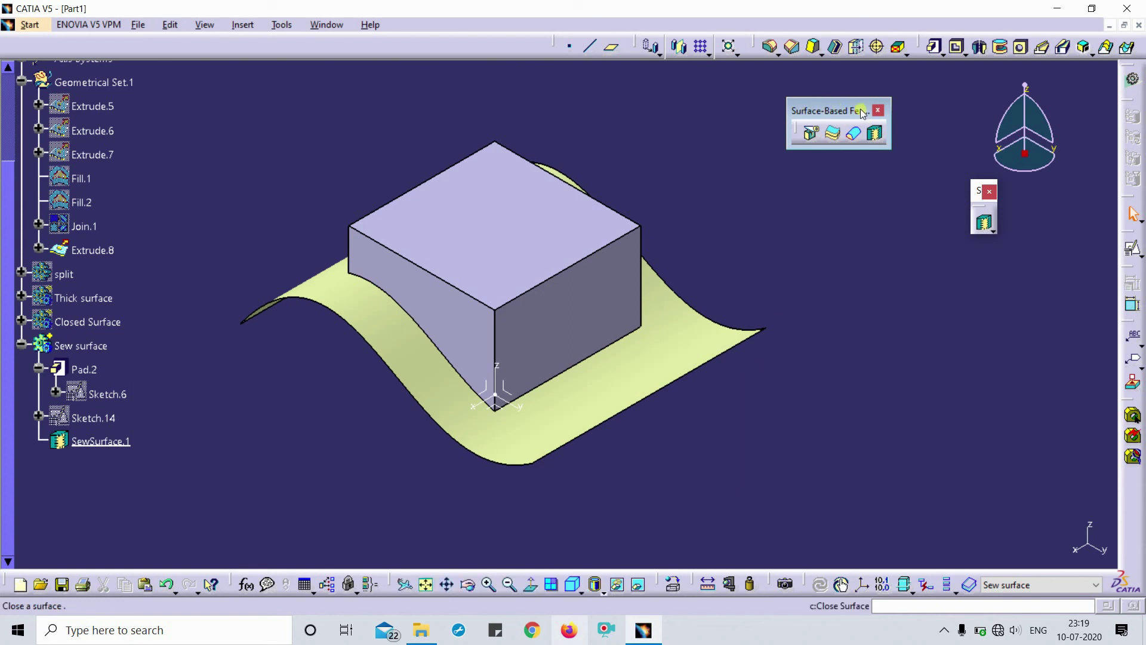
left_click_drag(853, 114, 866, 101)
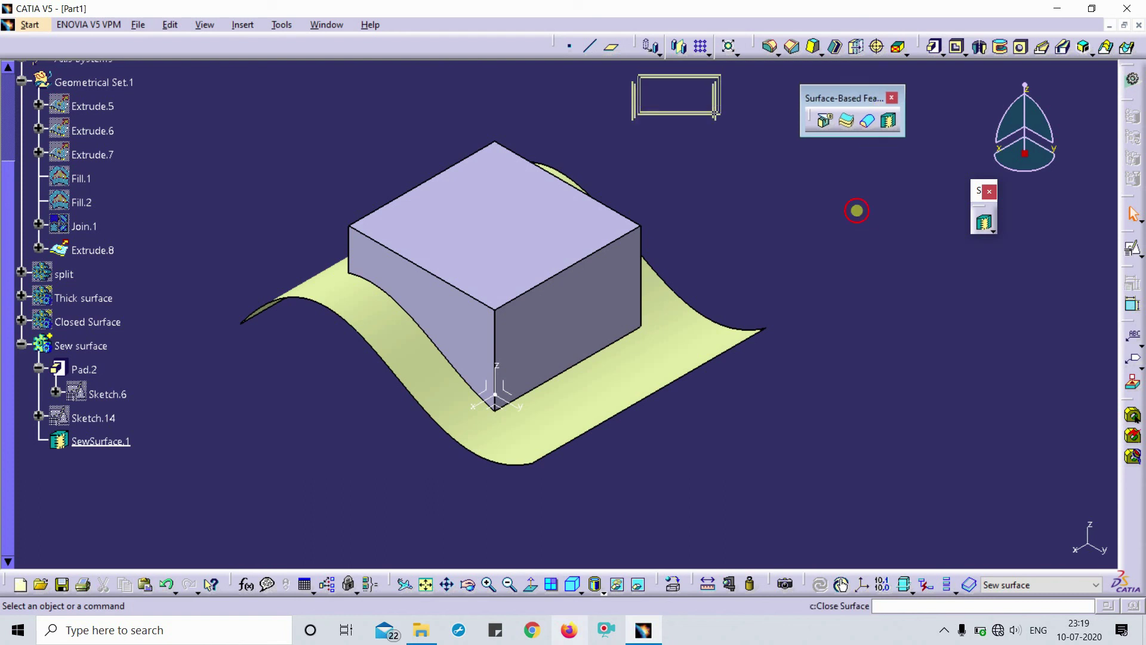
left_click_drag(856, 100, 867, 116)
left_click(858, 218)
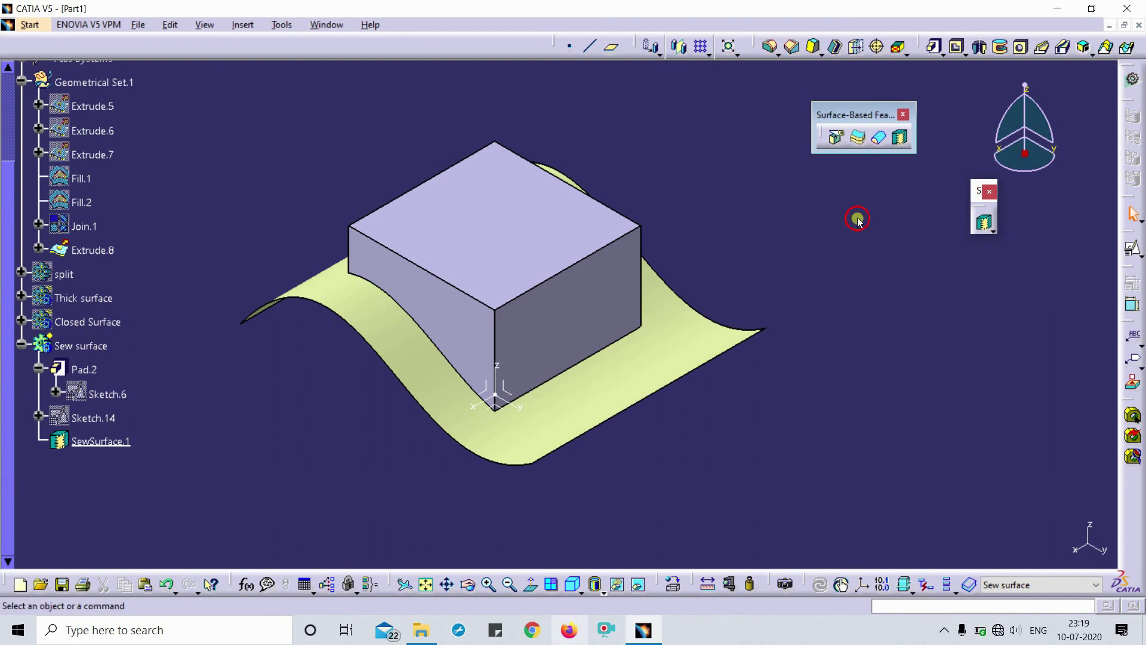